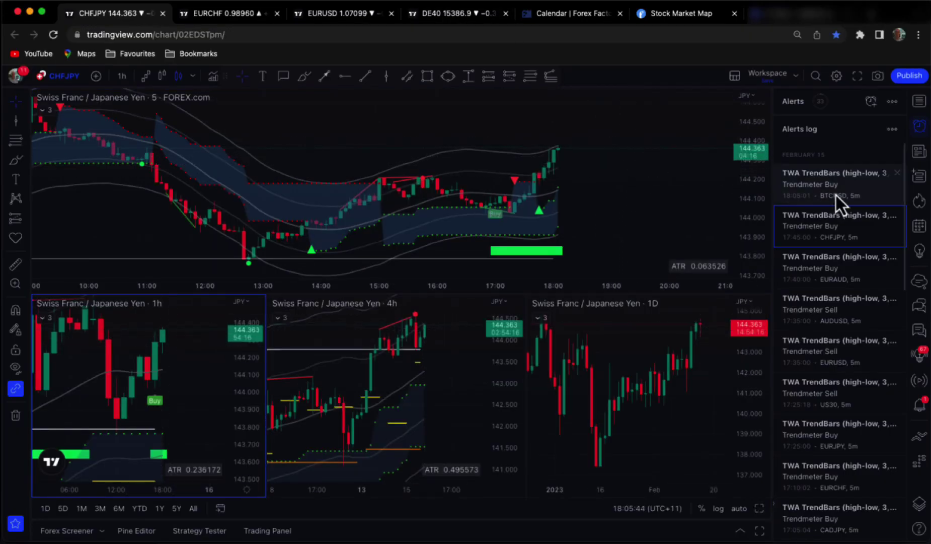
Step: Expand the indicator list on the 5-minute CHFJPY chart and look through the alerts log
left_click(567, 204)
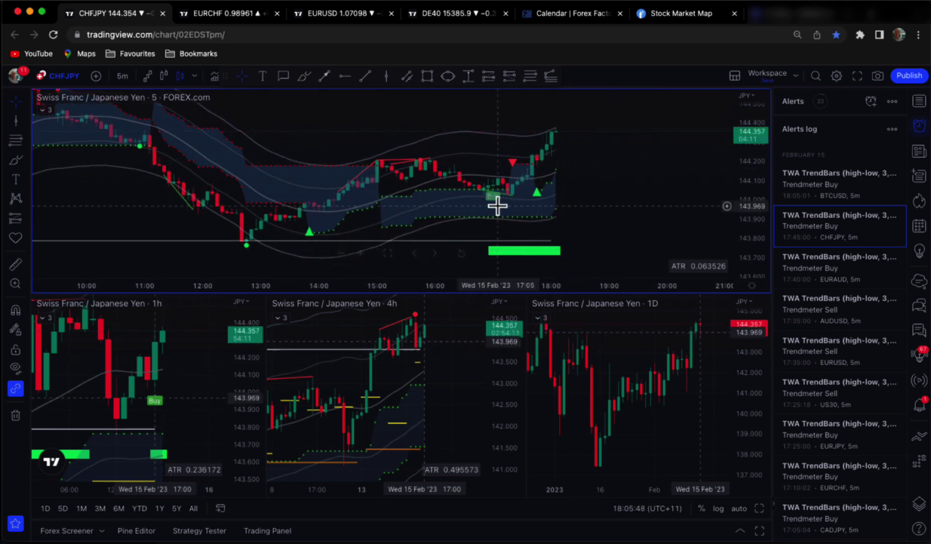
left_click(43, 110)
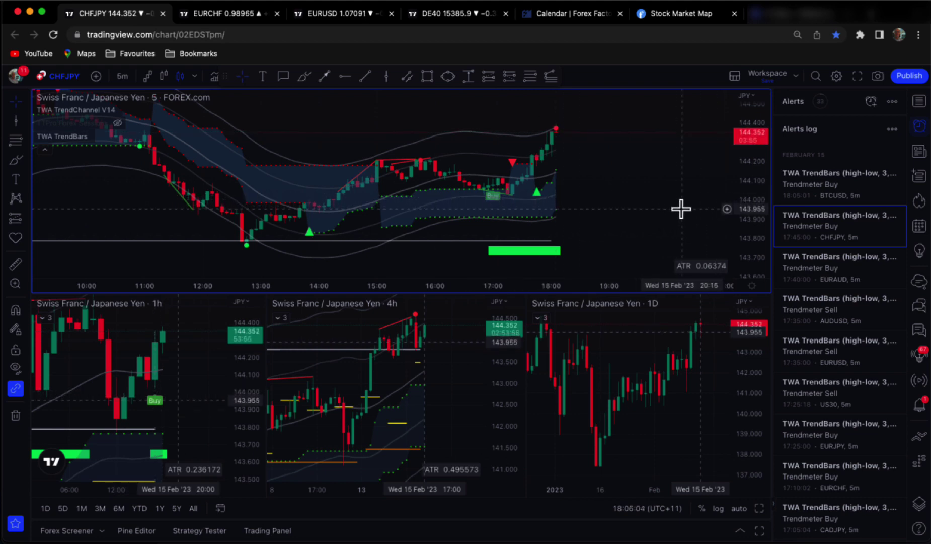
mouse_move(832, 117)
left_mouse_down()
mouse_move(842, 192)
mouse_move(836, 116)
left_mouse_up()
scroll(844, 347, "down", 5)
scroll(836, 353, "up", 5)
left_click(836, 224)
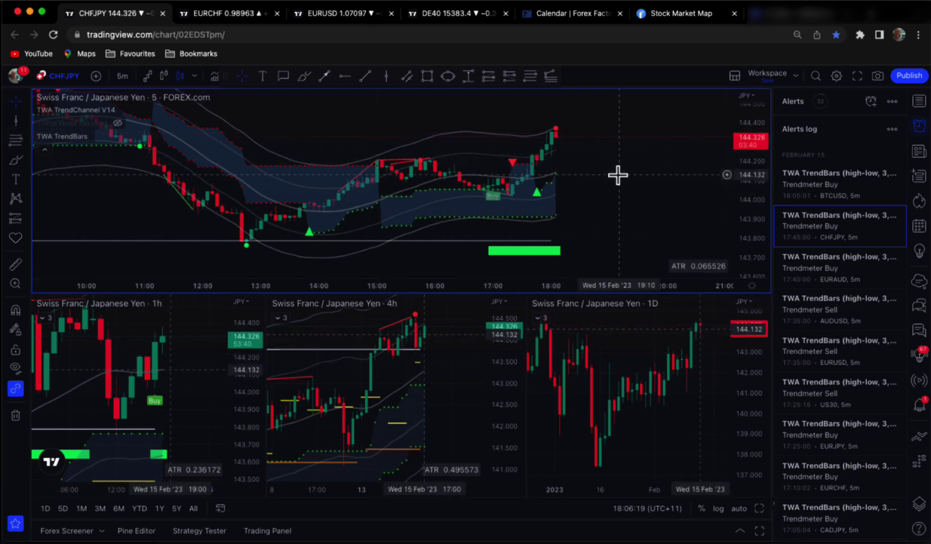
Step: Draw a vertical line on the 5-minute chart at the 16:55 candle, where the green trend bar begins
mouse_move(580, 179)
left_mouse_down()
mouse_move(597, 178)
mouse_move(589, 180)
left_mouse_up()
left_click(387, 77)
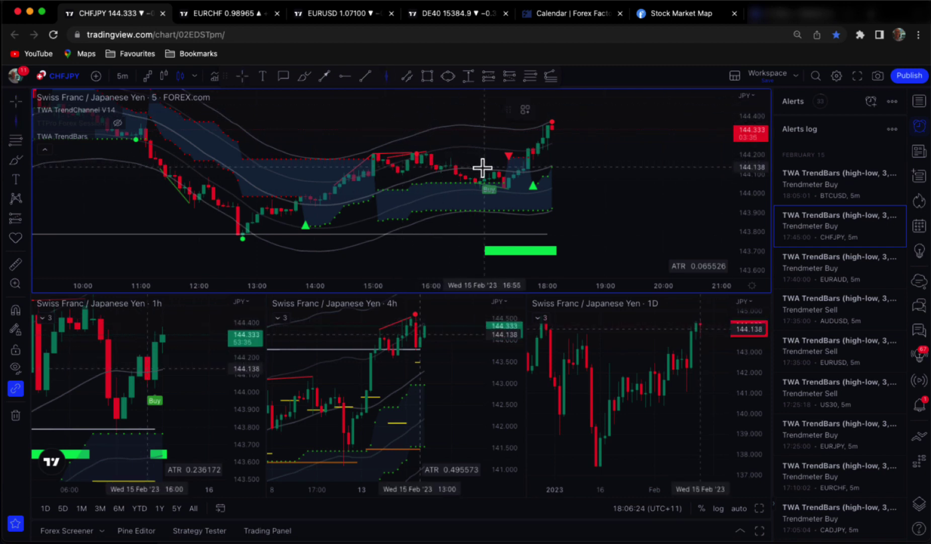
left_click(484, 174)
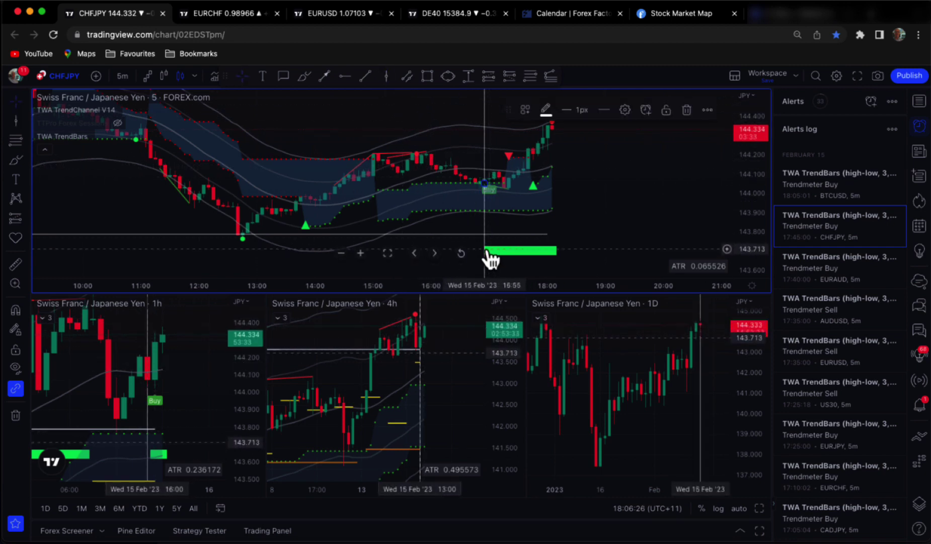
Step: Maximize the 1-hour chart to examine its trend bars, stepping its interval down to 30 minutes and 15 minutes before restoring the multi-chart layout
left_click(187, 363)
left_click(760, 509)
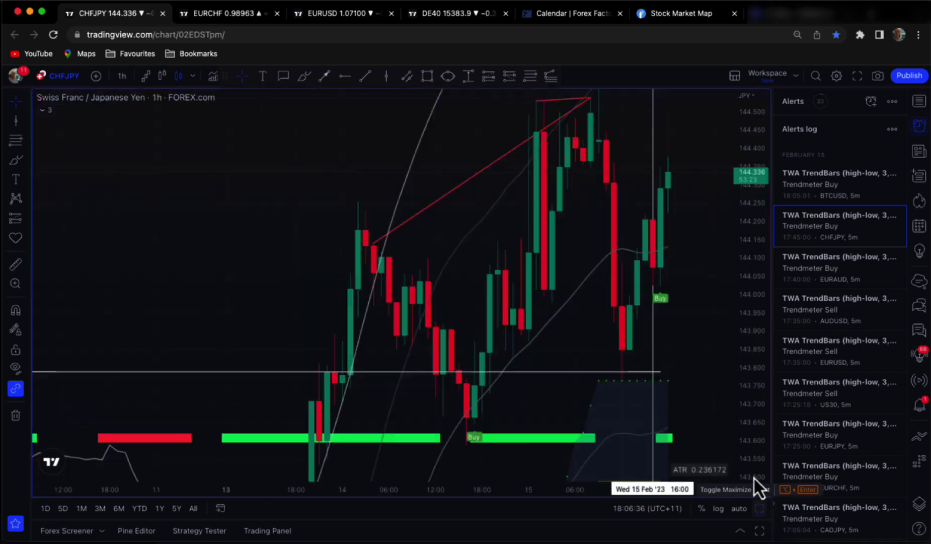
left_click_drag(635, 343, 604, 340)
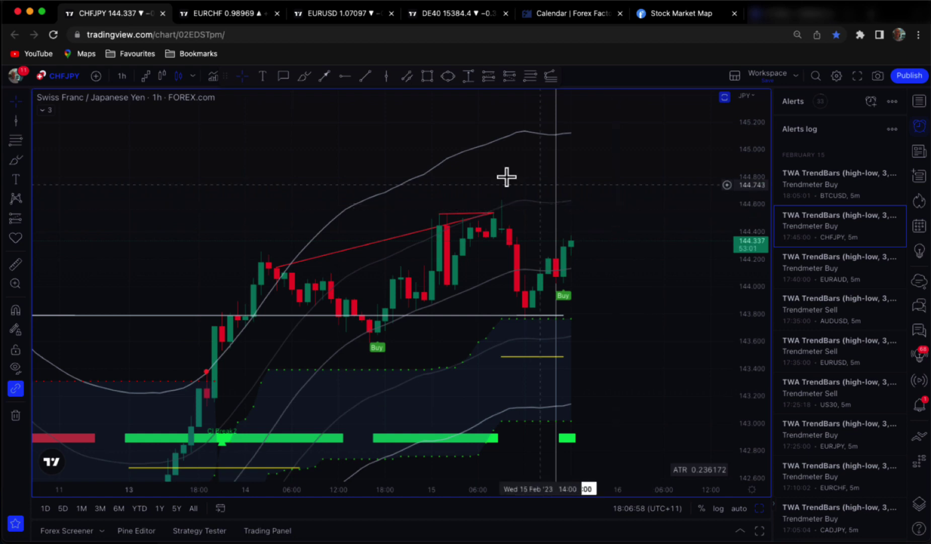
left_click(124, 78)
left_click(151, 180)
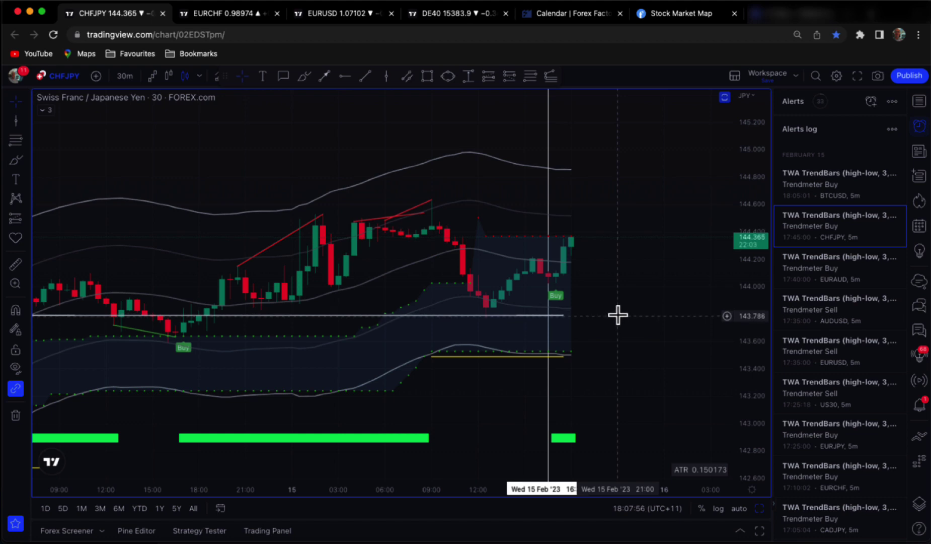
left_click(122, 77)
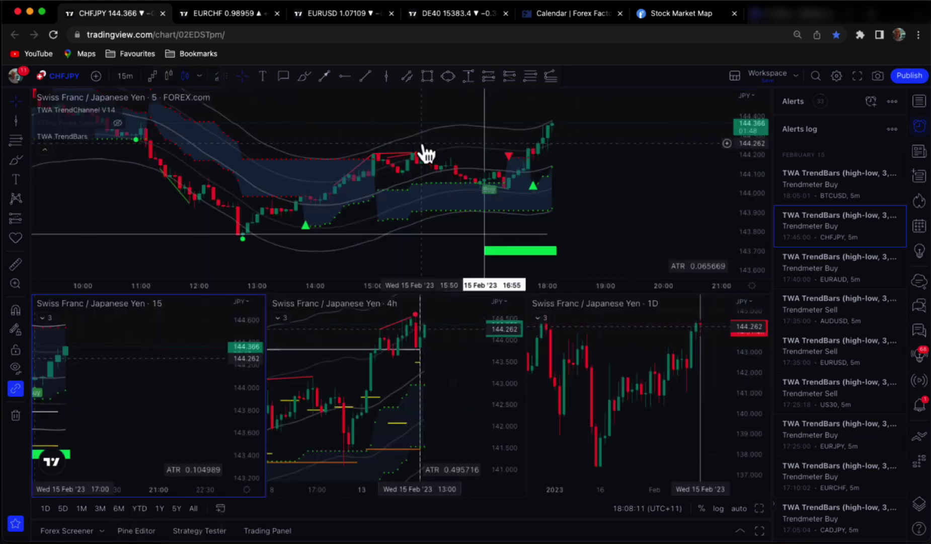
Step: Maximize the 5-minute chart and lower its interval to 3 minutes and finally to 1 minute
left_click(427, 153)
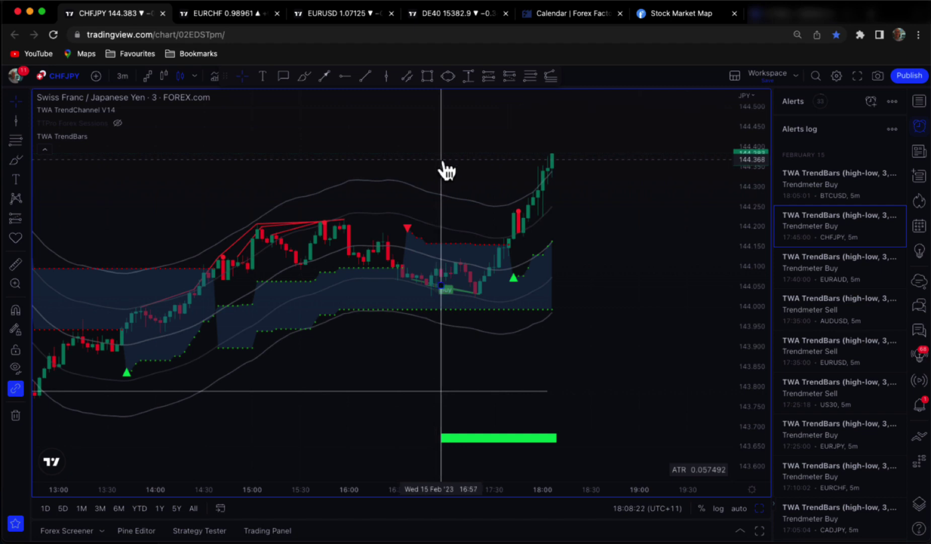
scroll(474, 224, "up", 2)
left_click_drag(609, 231, 688, 276)
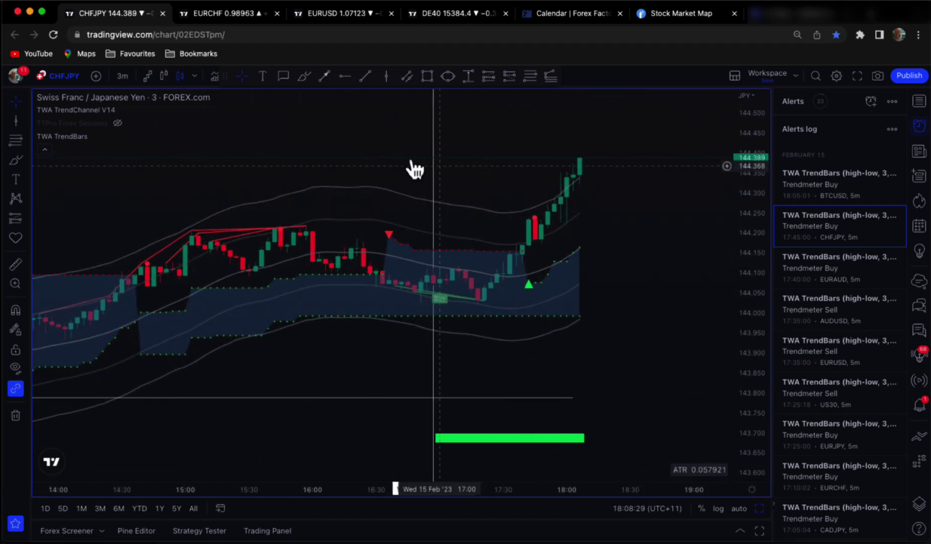
left_click(126, 77)
left_click(130, 112)
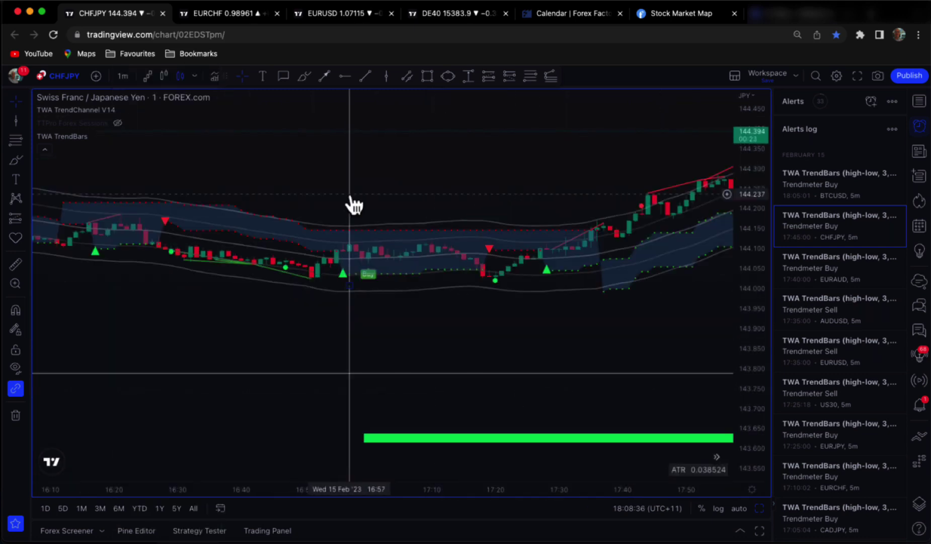
Step: Move the vertical line on the 1-minute chart to 16:59 and restore the multi-chart layout
left_click_drag(351, 201, 367, 201)
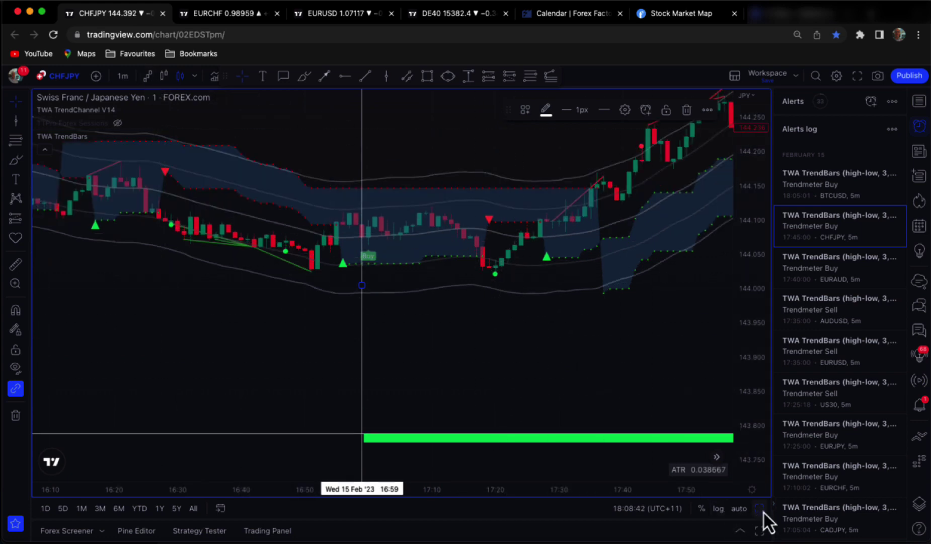
left_click(761, 509)
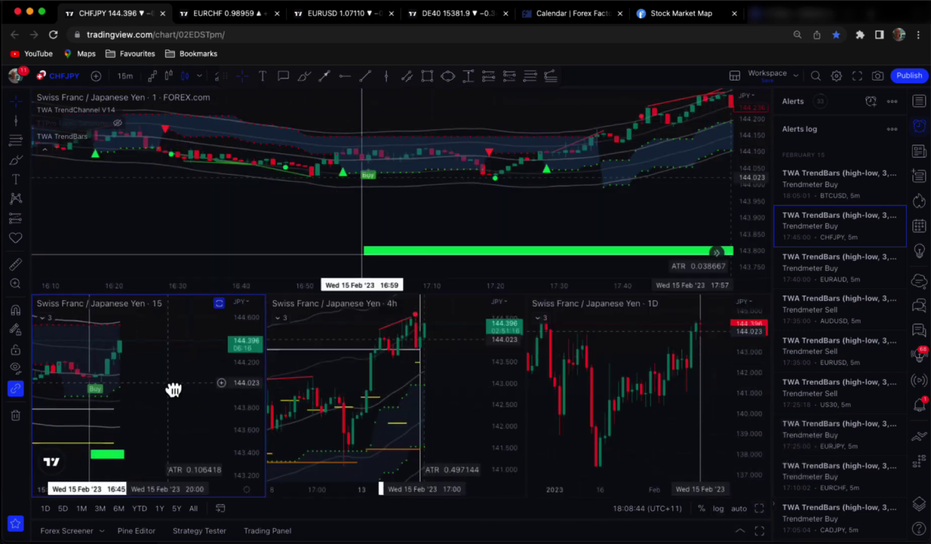
Step: Maximize the 15-minute chart, switch it to the 1-hour interval and compress its price scale
left_click(760, 509)
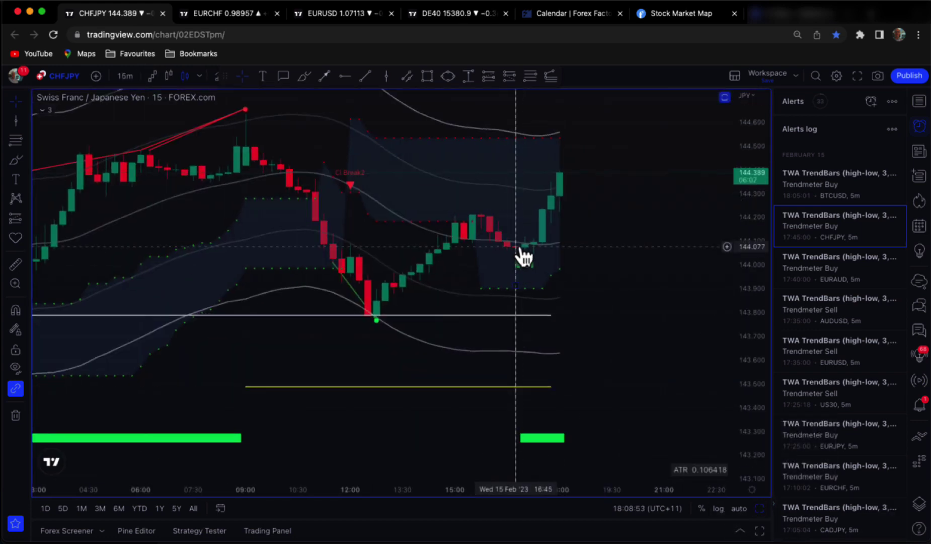
left_click(125, 76)
left_click(134, 239)
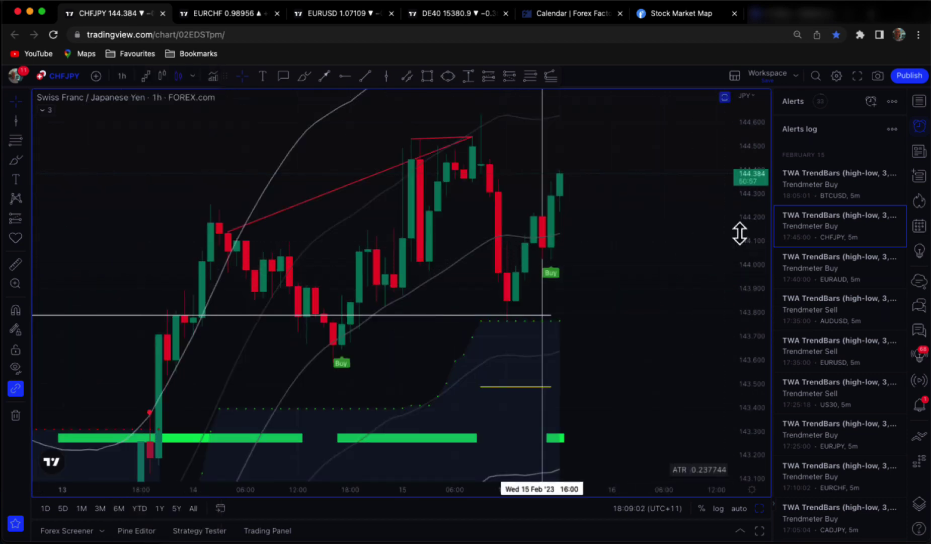
left_click_drag(753, 207, 766, 288)
left_click_drag(677, 290, 637, 257)
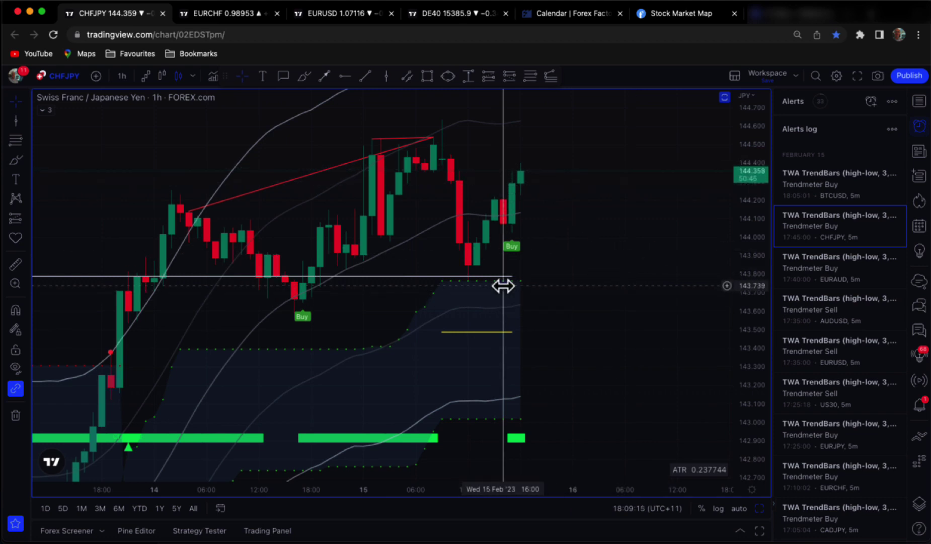
Step: Shift the vertical line on the 1-hour chart to the 17:00 candle and back to the 16:00 candle
scroll(563, 317, "up", 3)
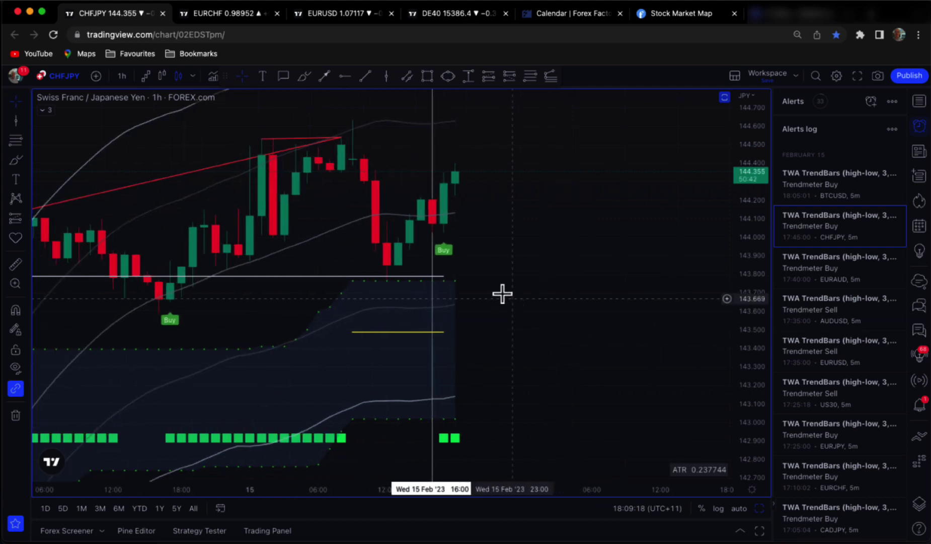
left_click_drag(501, 293, 577, 251)
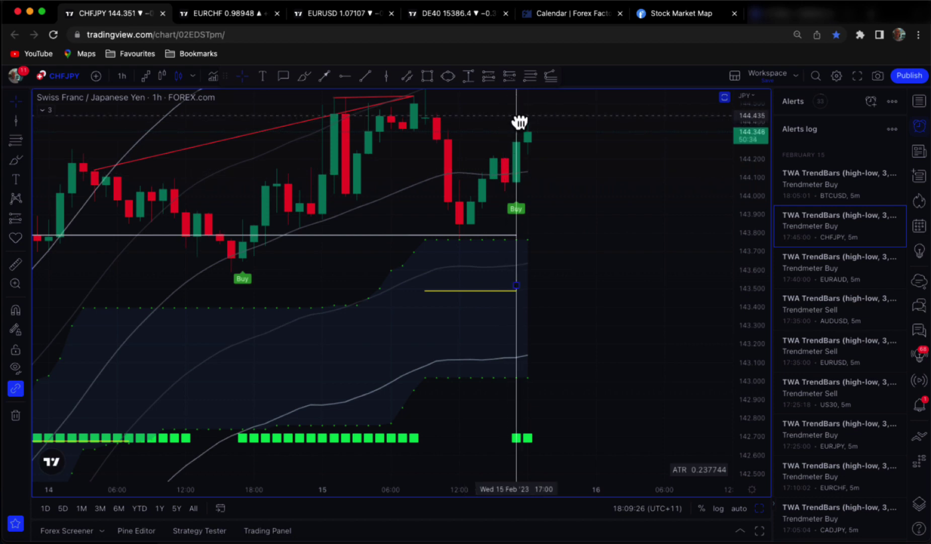
left_click_drag(520, 122, 505, 130)
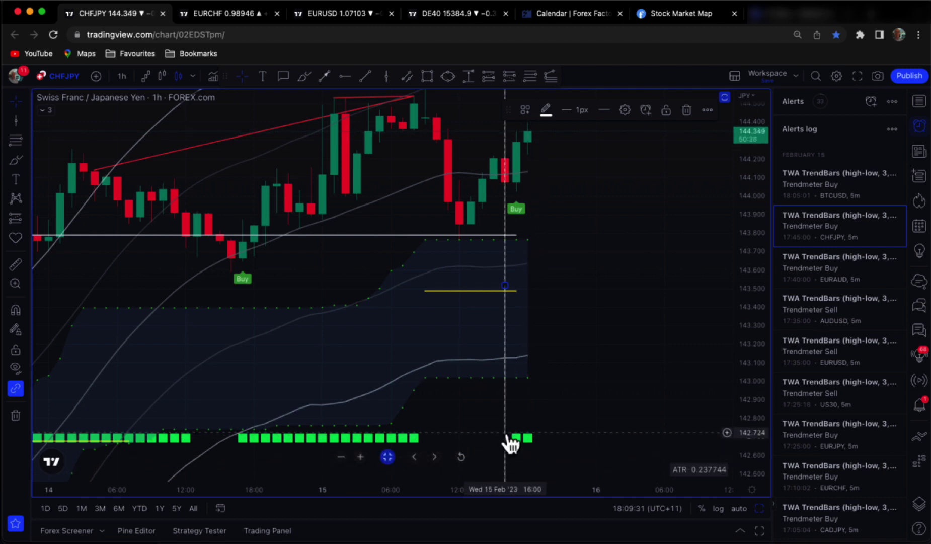
Step: Restore the multi-chart layout and fit the recent candles and trend bars into the 1-hour chart's pane
scroll(612, 302, "down", 2)
left_click_drag(674, 233, 674, 270)
left_click_drag(749, 258, 750, 300)
left_click(759, 508)
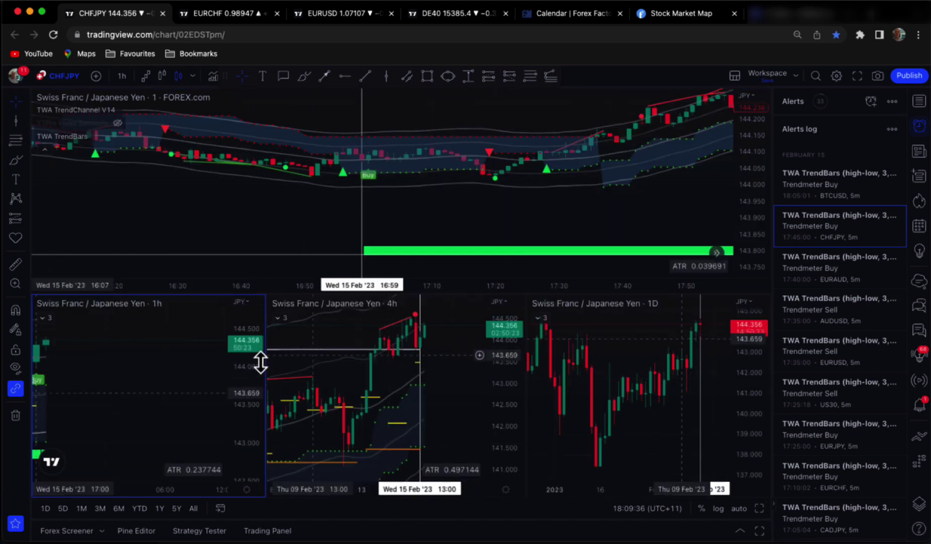
left_click_drag(188, 372, 236, 388)
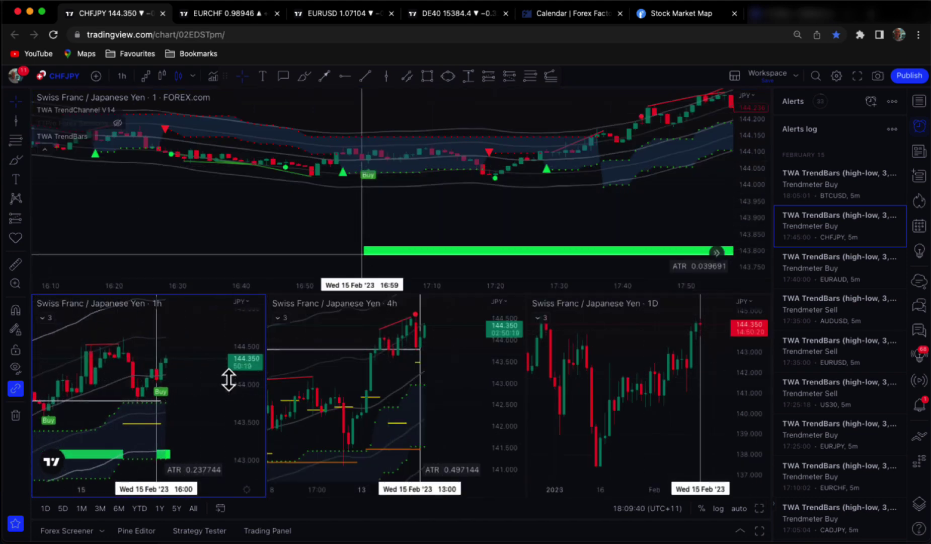
Step: Set the 1-hour chart's interval to 15 minutes
left_click(418, 111)
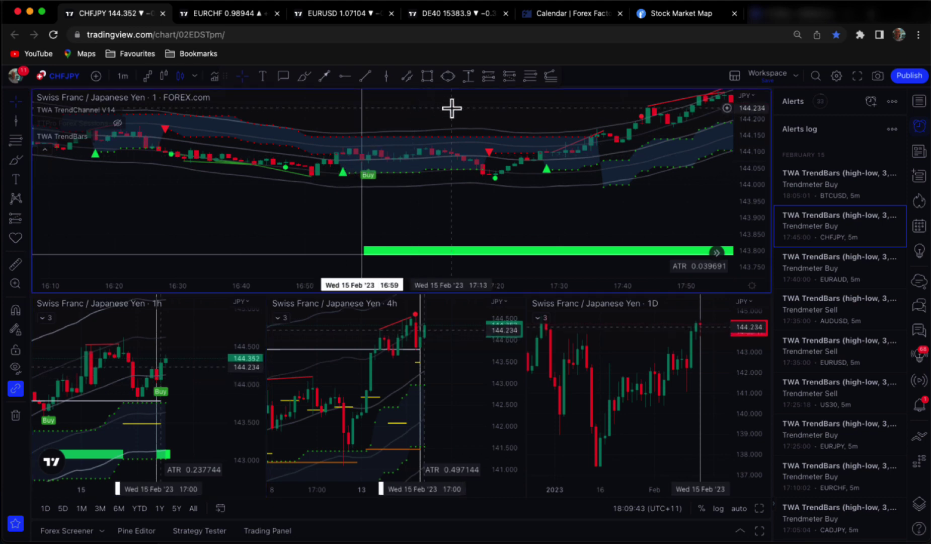
left_click(122, 75)
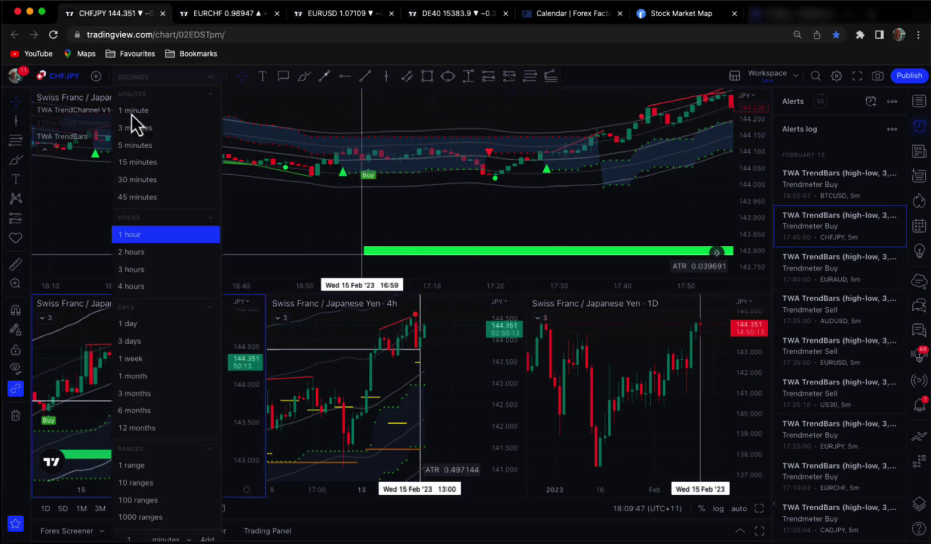
left_click(140, 166)
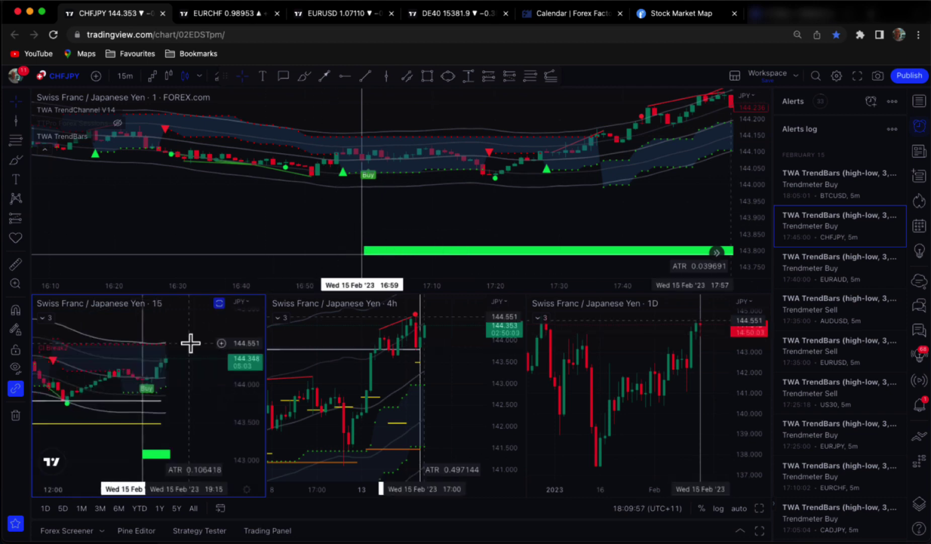
Step: Rescale the 4-hour, daily and 1-minute charts, stretching the 1-minute price scale around the candles near the vertical line
left_click(473, 381)
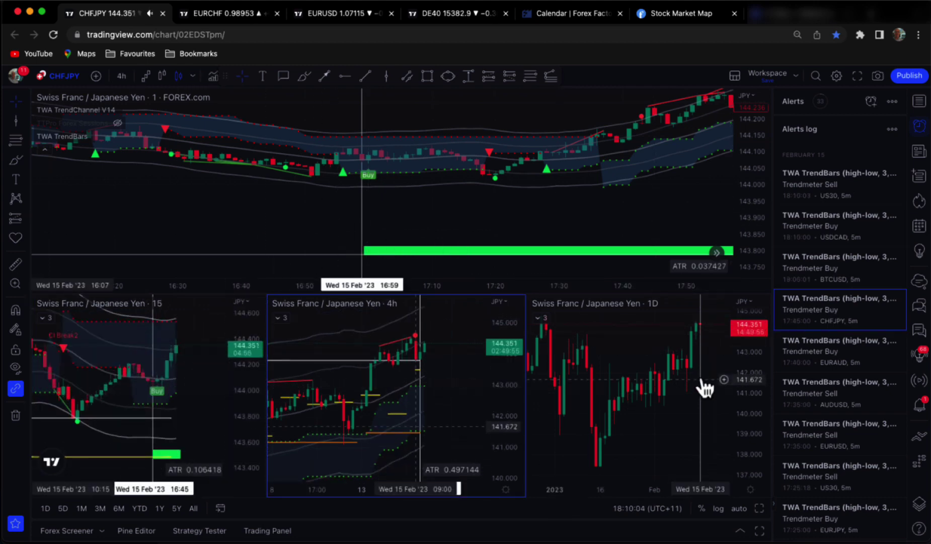
left_click(717, 366)
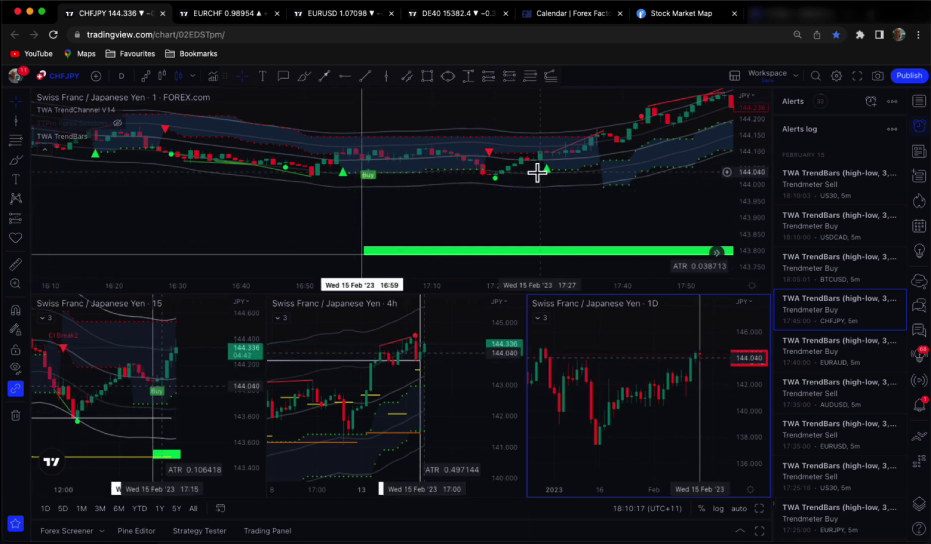
left_click_drag(749, 198, 753, 107)
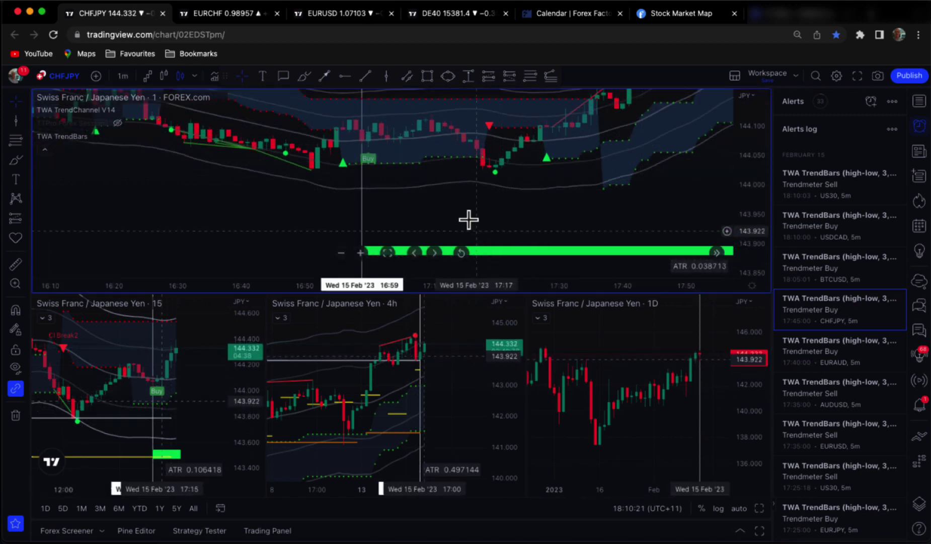
scroll(455, 204, "down", 2)
left_click_drag(326, 188, 326, 214)
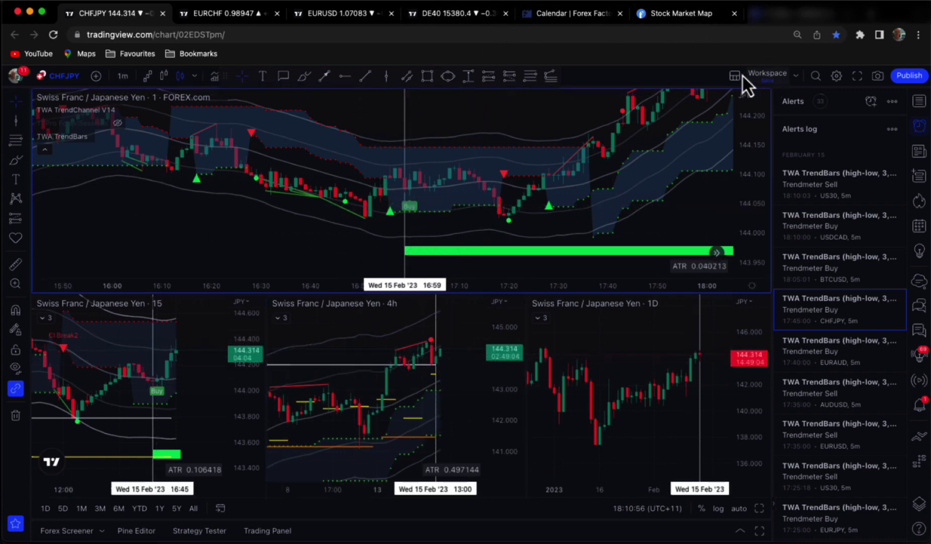
Step: Change the layout to one chart above two charts, widen the chart area slightly and reposition the 4-hour chart
left_click(739, 75)
left_click(819, 148)
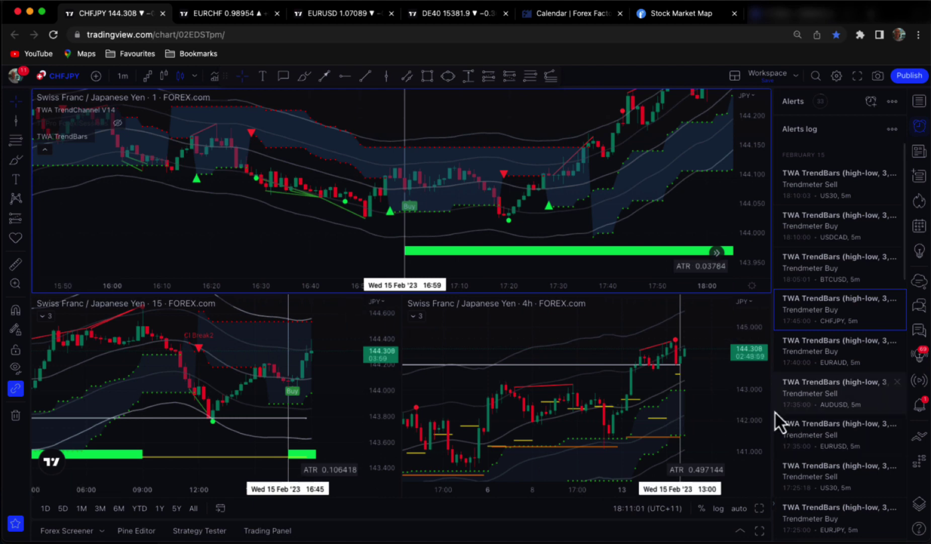
left_click_drag(774, 409, 779, 407)
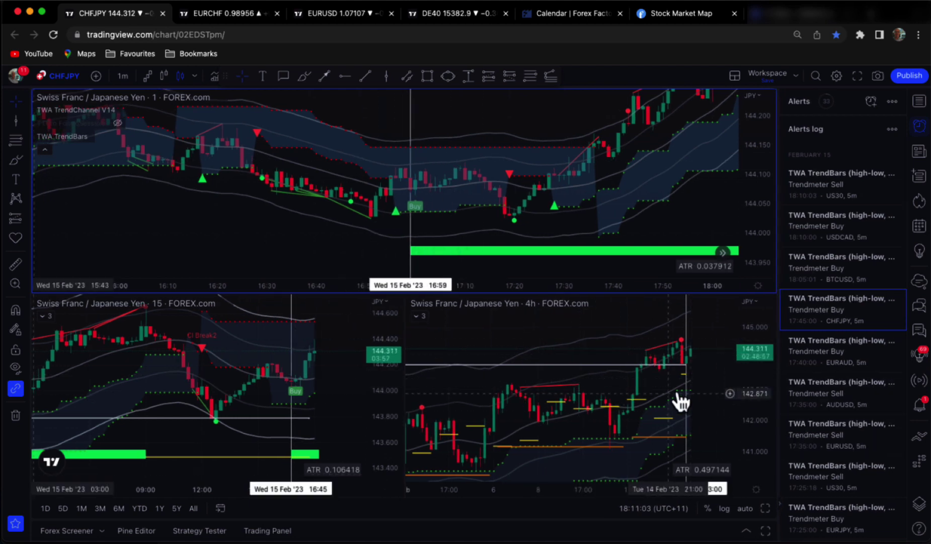
scroll(706, 396, "up", 2)
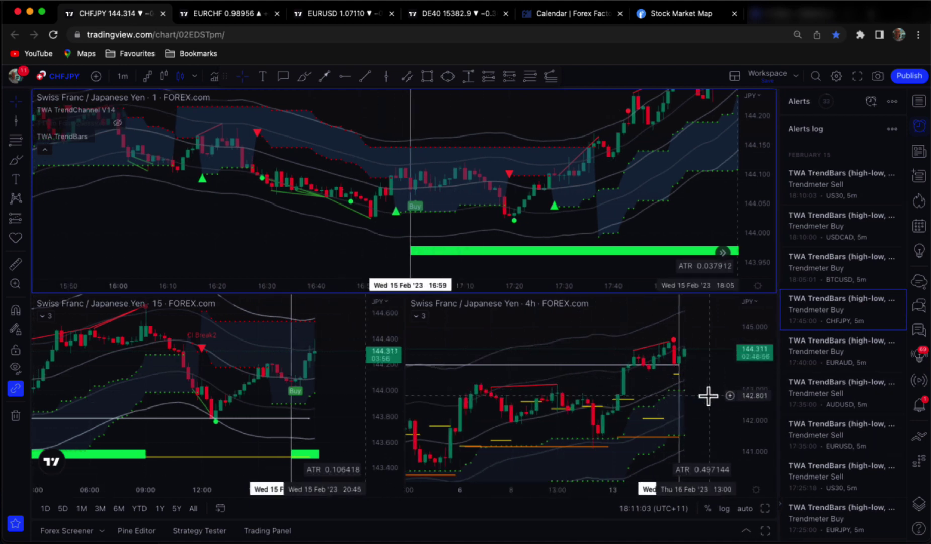
left_click(682, 372)
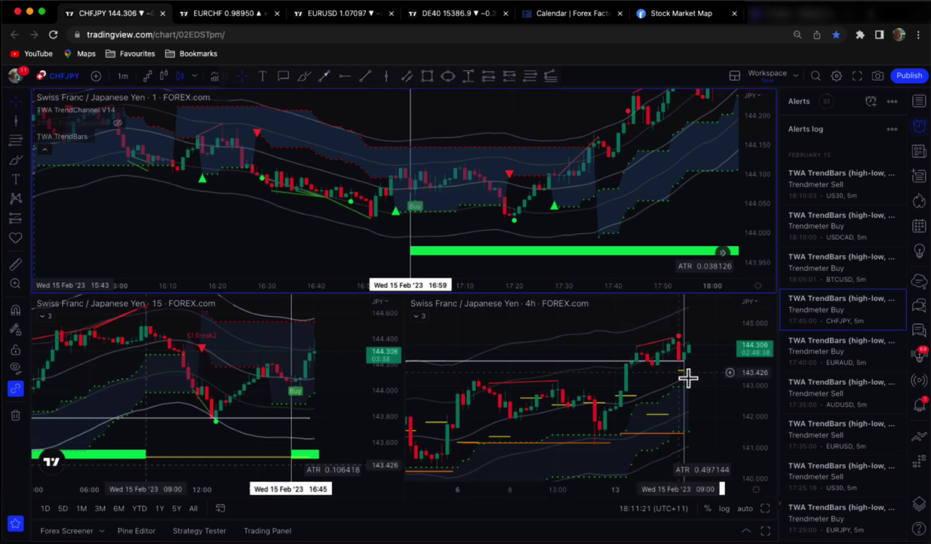
scroll(705, 380, "up", 1)
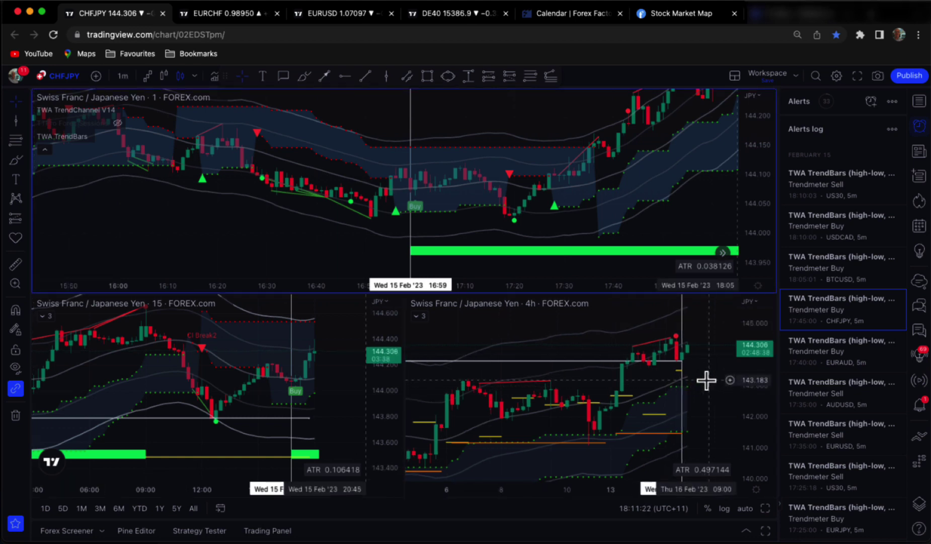
left_click(501, 136)
left_click(430, 80)
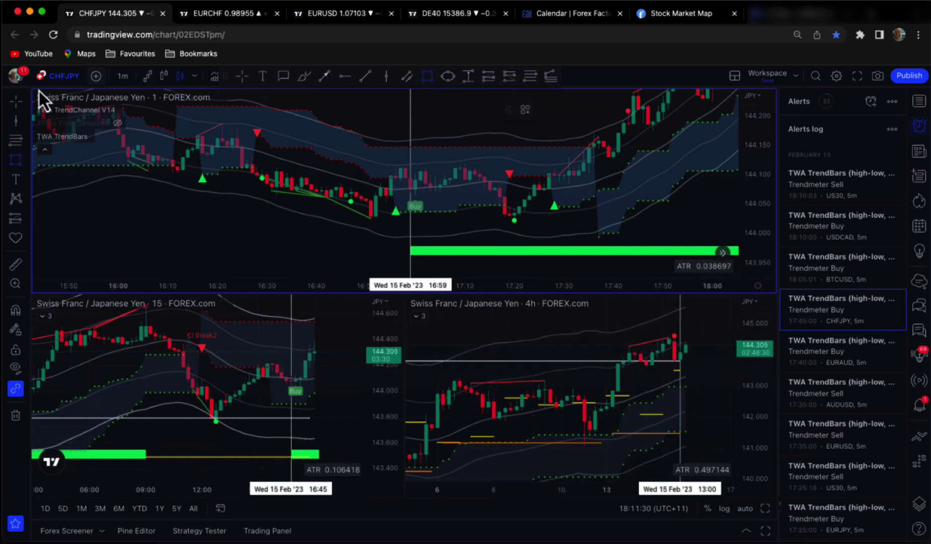
left_click(17, 101)
Step: Maximize the 4-hour chart and shift it to leave free space beyond the latest candles
left_click(721, 423)
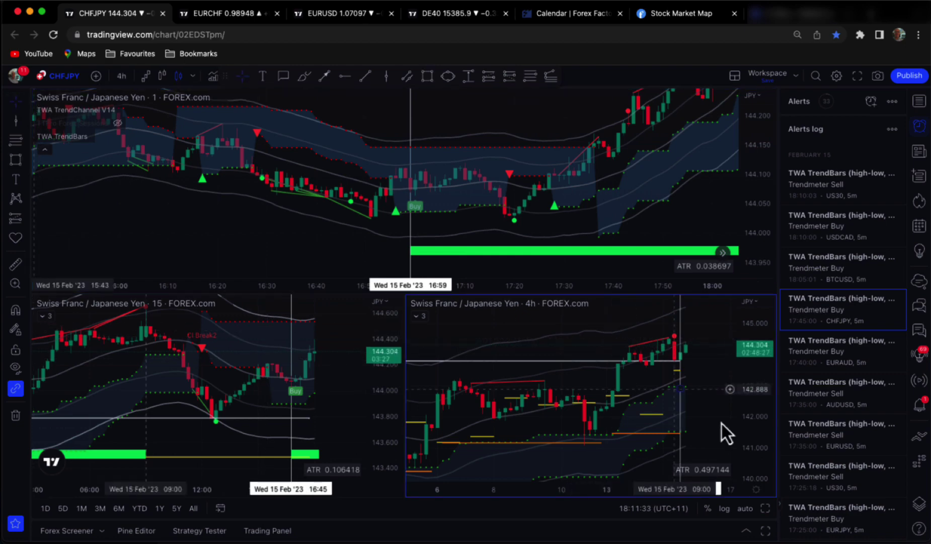
left_click(766, 508)
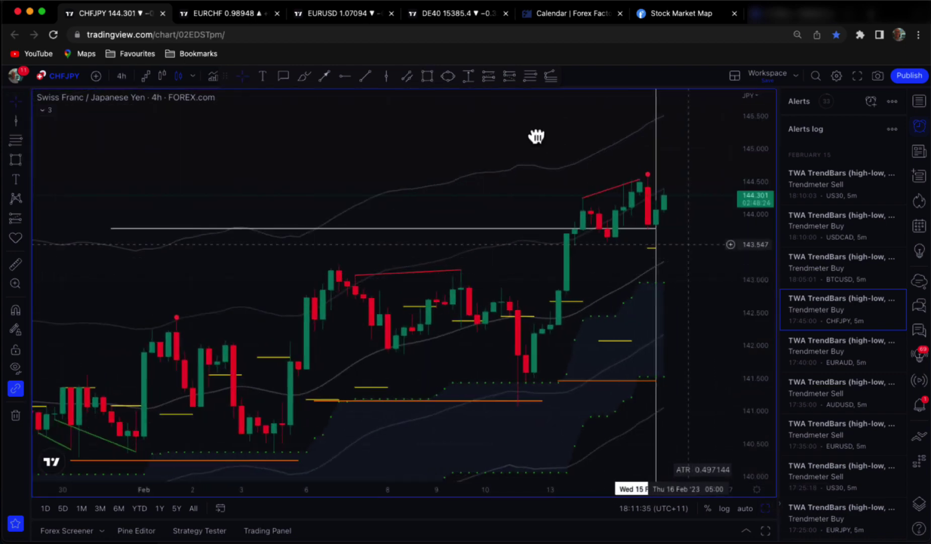
left_click_drag(516, 122, 398, 126)
left_click(427, 76)
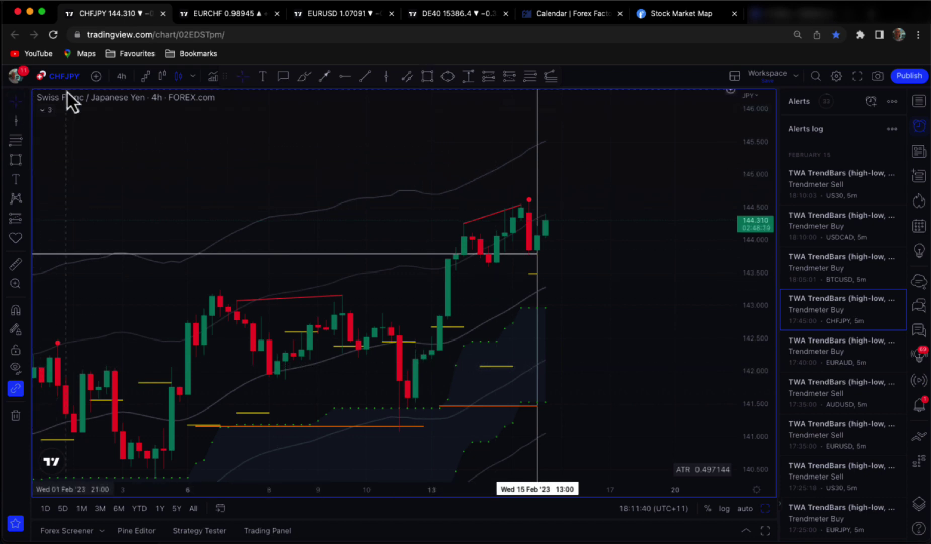
Step: Enable the accumulation/distribution zone in the 4-hour chart's TWA TrendBars settings
left_click(45, 115)
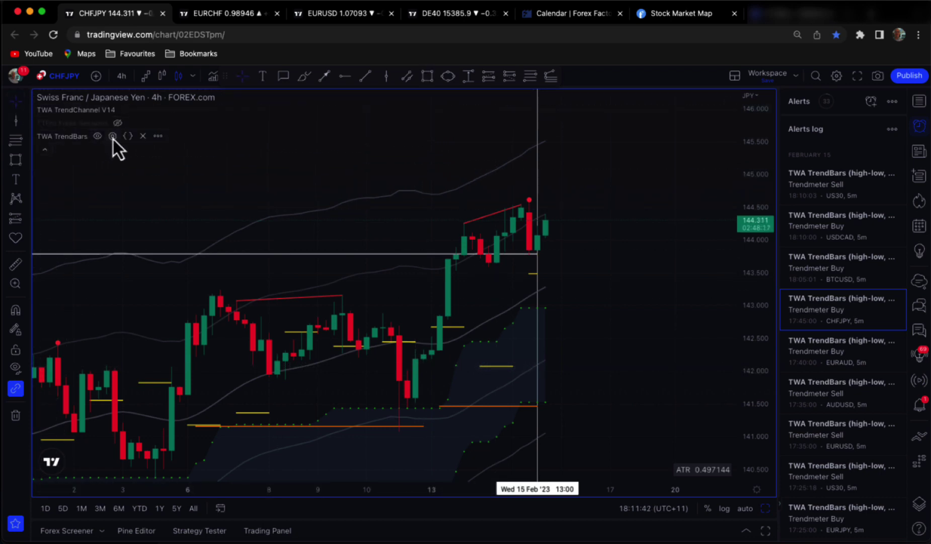
left_click(113, 135)
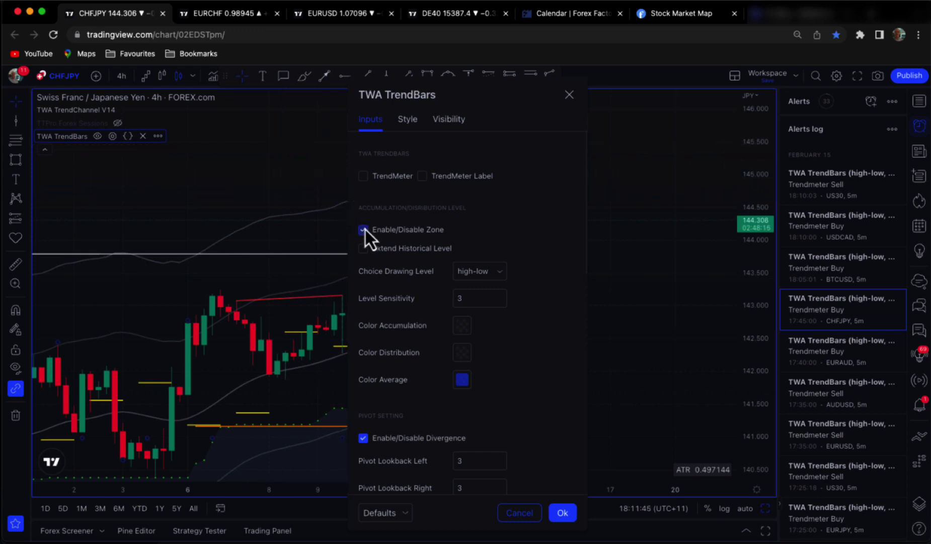
left_click_drag(498, 102, 195, 102)
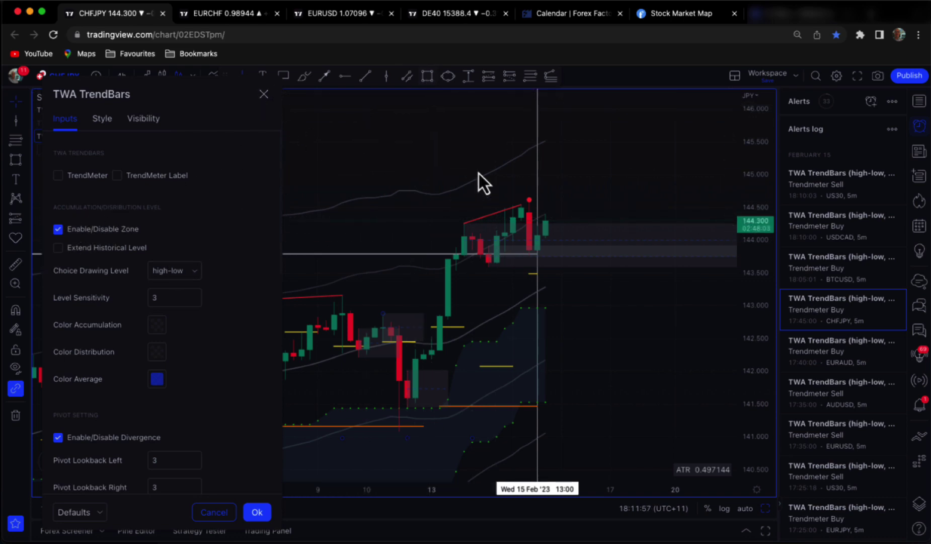
key("Escape")
Step: Draw a rectangle over the lower recent zone on the 4-hour chart, about 143.605 to 143.911, and apply the template labelled 4H
key("alt+shift+r")
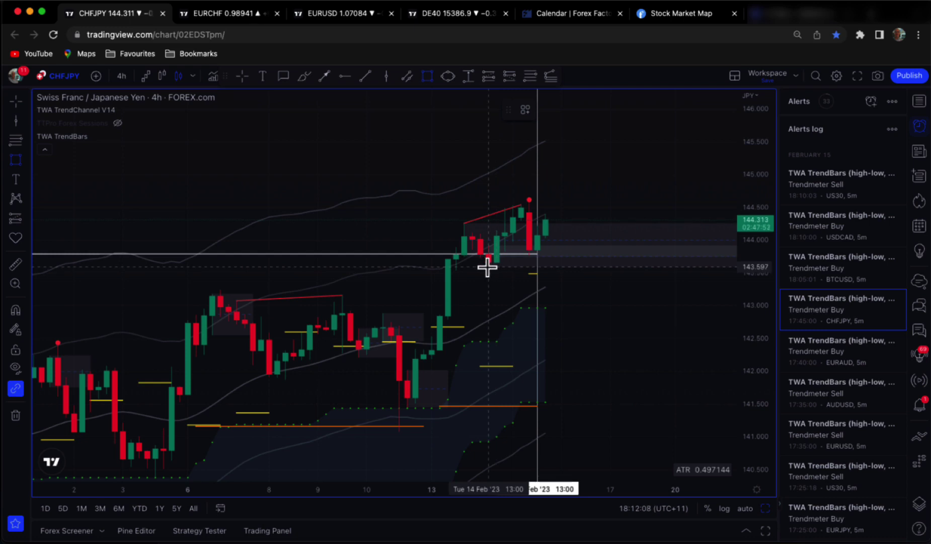
left_click_drag(488, 264, 594, 246)
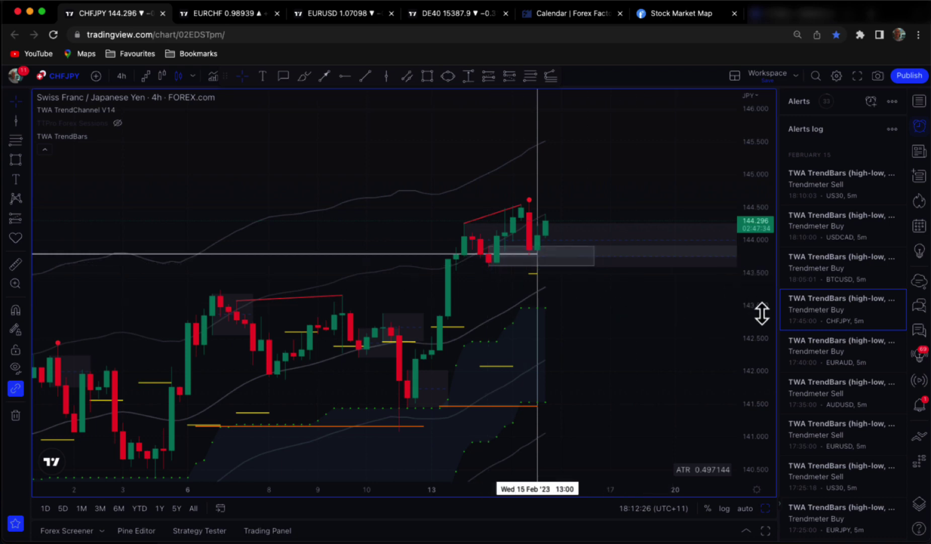
left_click_drag(760, 310, 756, 257)
scroll(694, 286, "up", 1)
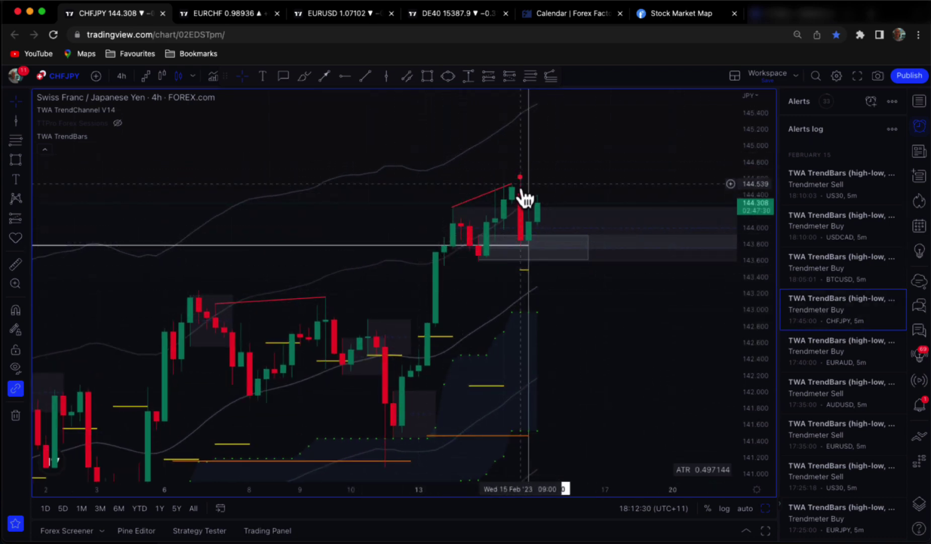
left_click(526, 254)
left_click(624, 111)
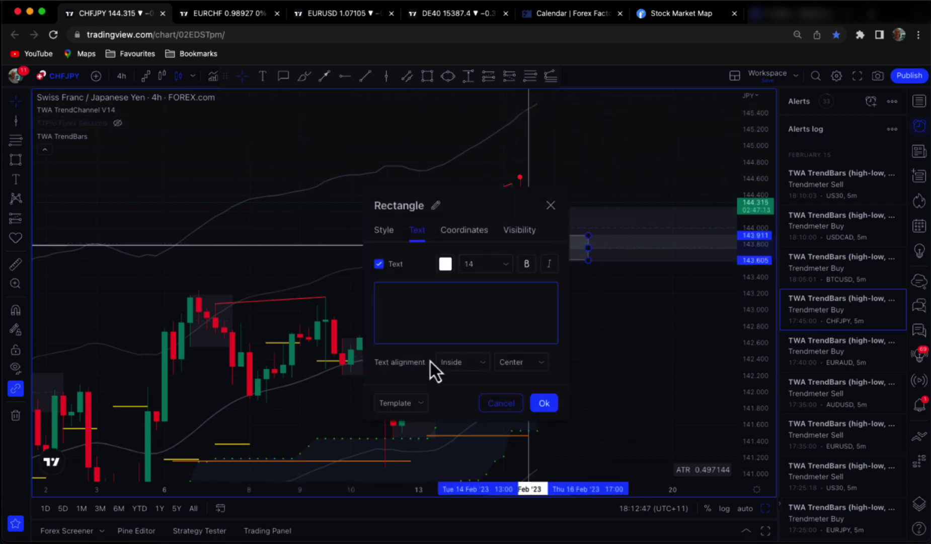
left_click(408, 407)
left_click(403, 444)
left_click(544, 403)
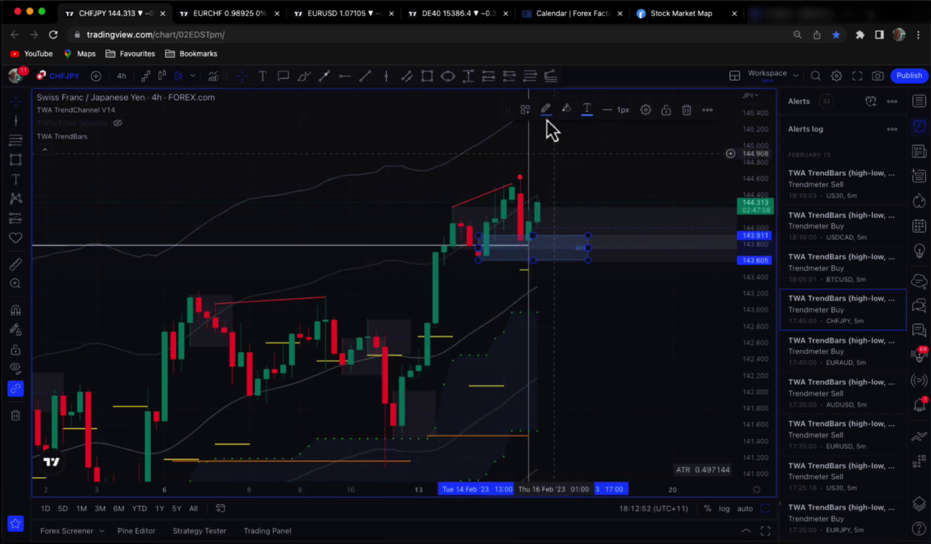
Step: Draw a horizontal arrow at about 144.255 from the swing high to the breakout candle and apply a template labelling it BoS
left_click(325, 76)
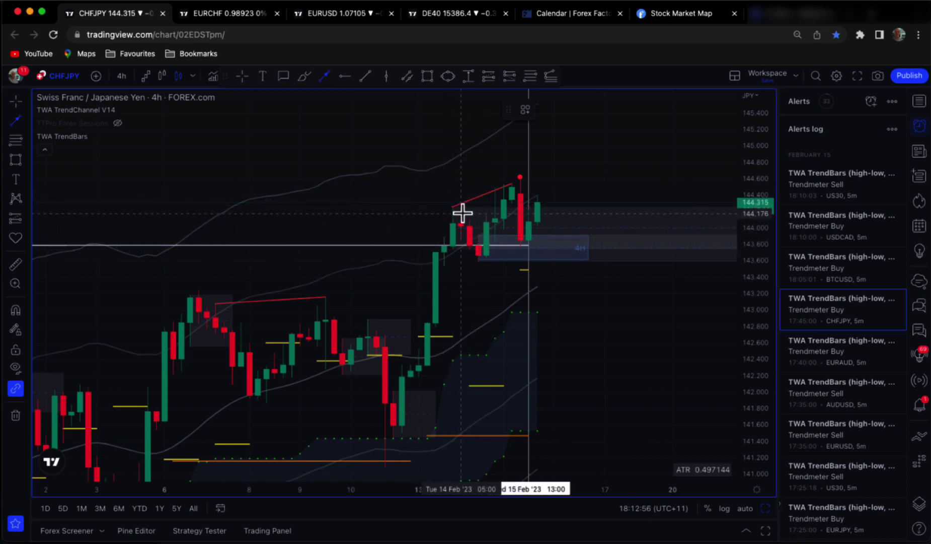
left_click(453, 206)
left_click(494, 206)
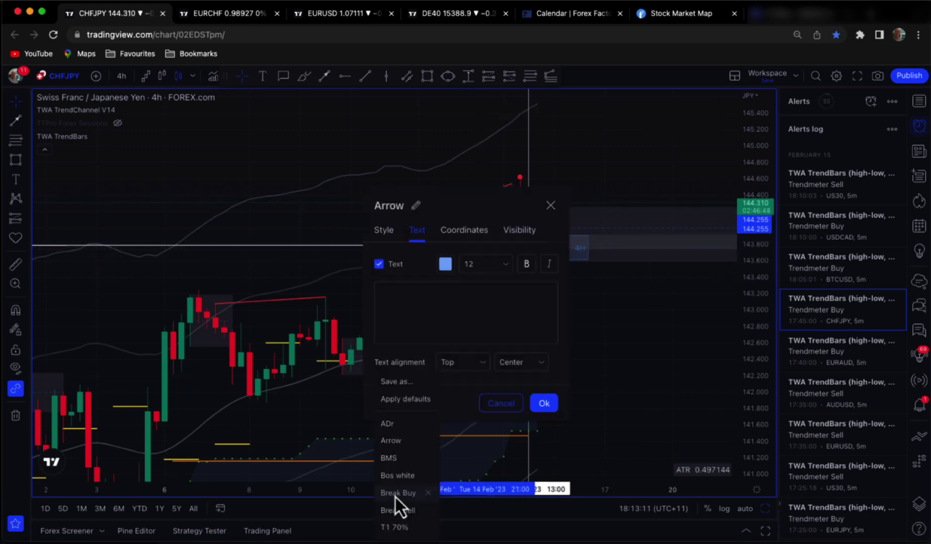
left_click(388, 477)
key("Return")
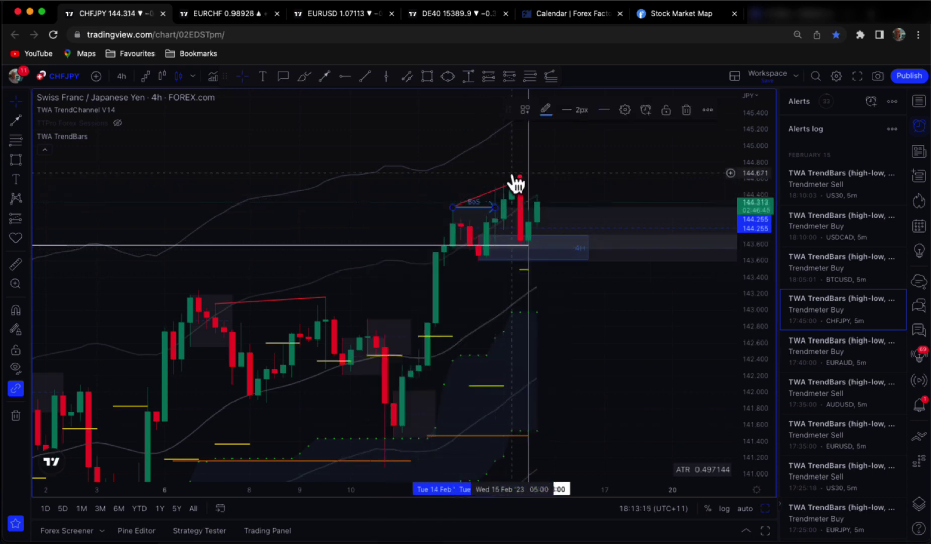
left_click(526, 252)
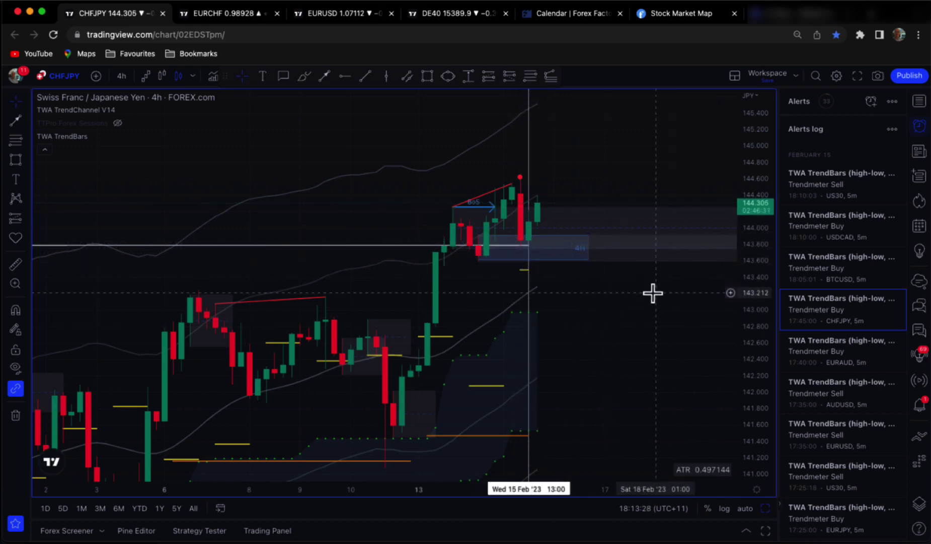
Step: Restore the three-chart layout and set the 1-minute chart's interval to 3 minutes
left_click(766, 508)
left_click(453, 207)
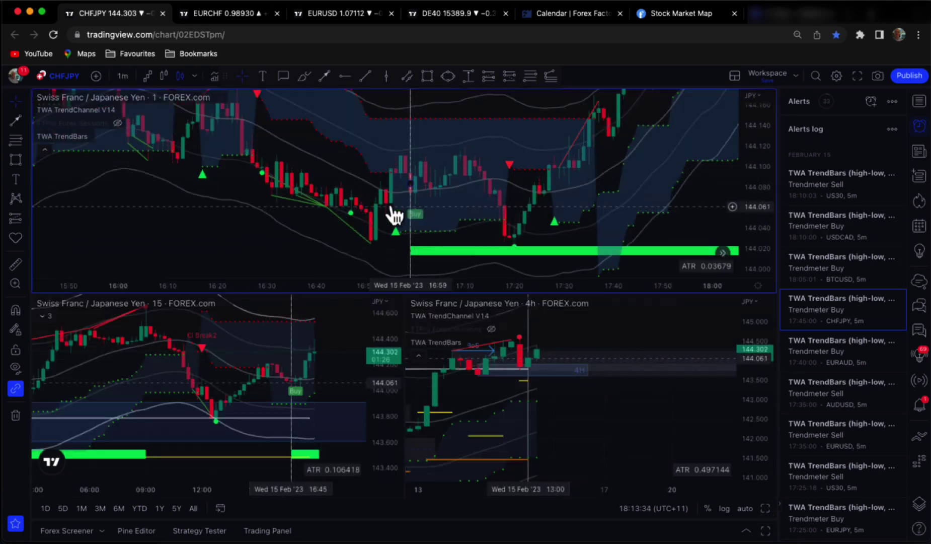
left_click_drag(370, 212, 316, 165)
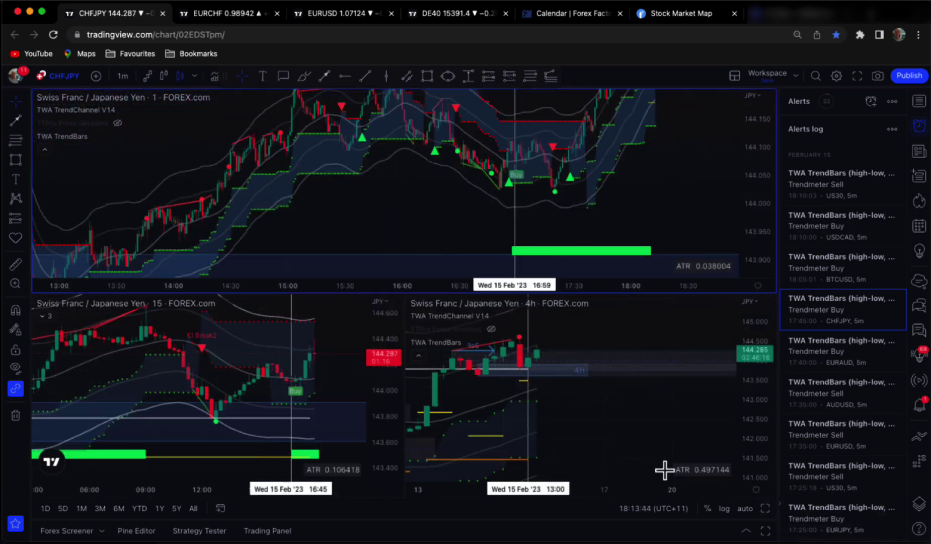
left_click(124, 76)
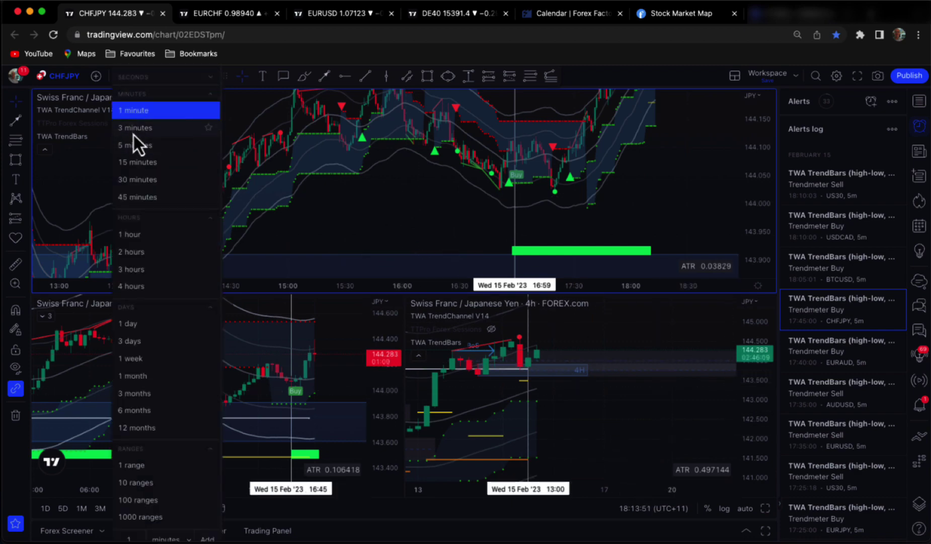
left_click(134, 132)
left_click_drag(563, 149, 650, 180)
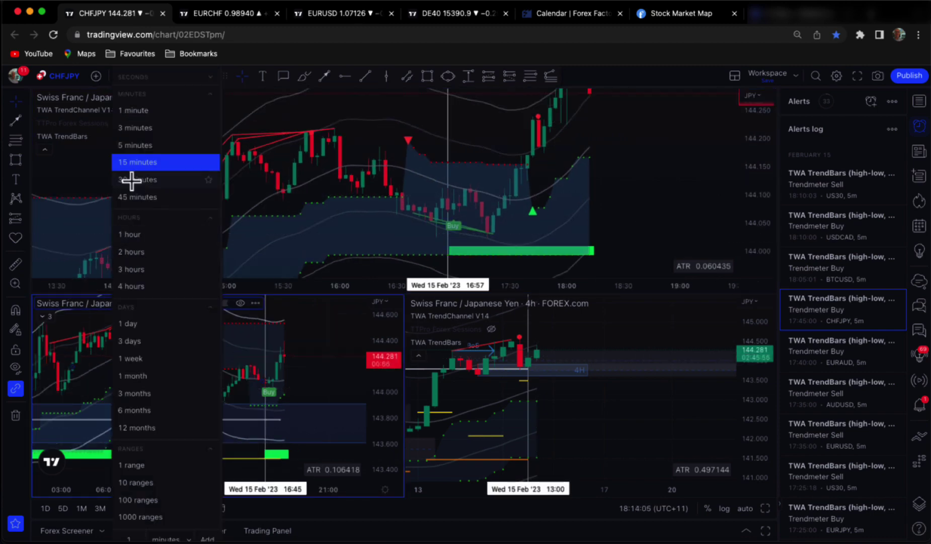
Step: Set the 15-minute chart's interval to 30 minutes and shift the 4-hour chart's candles closer to its price scale
left_click(132, 180)
left_click_drag(565, 413, 684, 416)
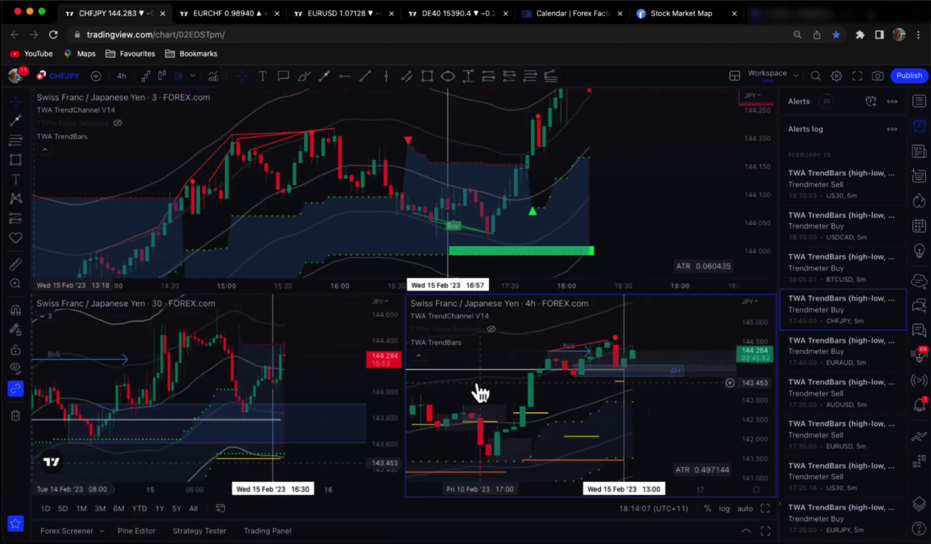
left_click(134, 335)
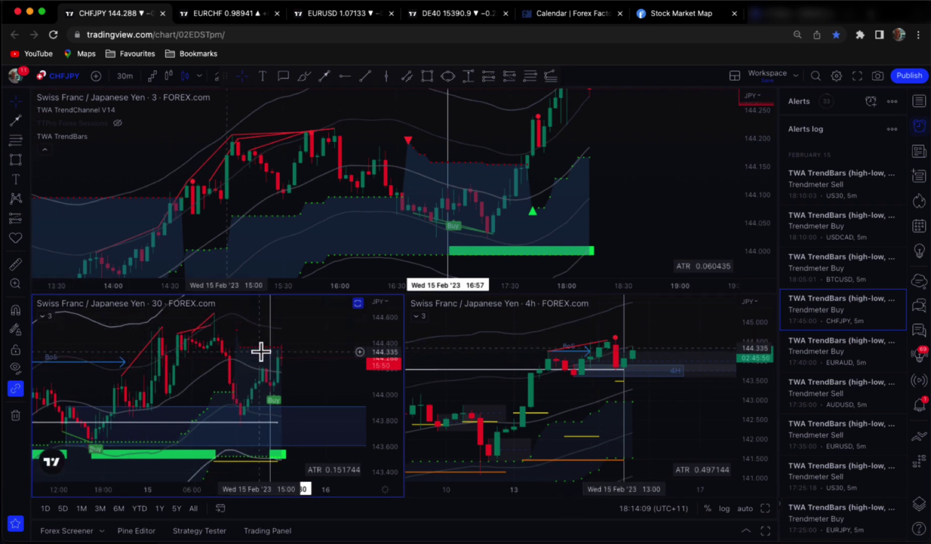
Step: Turn off TrendMeter and TrendMeter Label in the 30-minute chart's TWA TrendBars settings, and review its divergence options
left_click(44, 317)
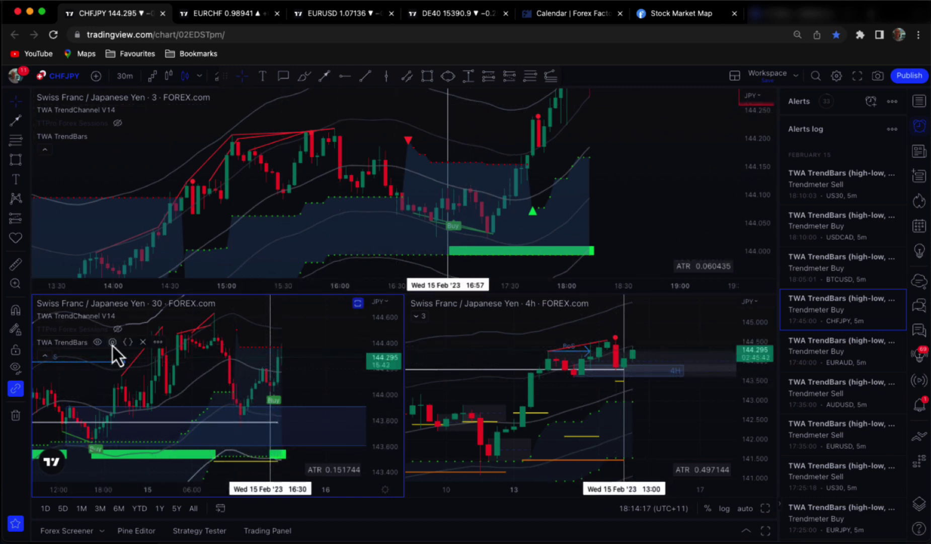
left_click(112, 343)
left_click(423, 176)
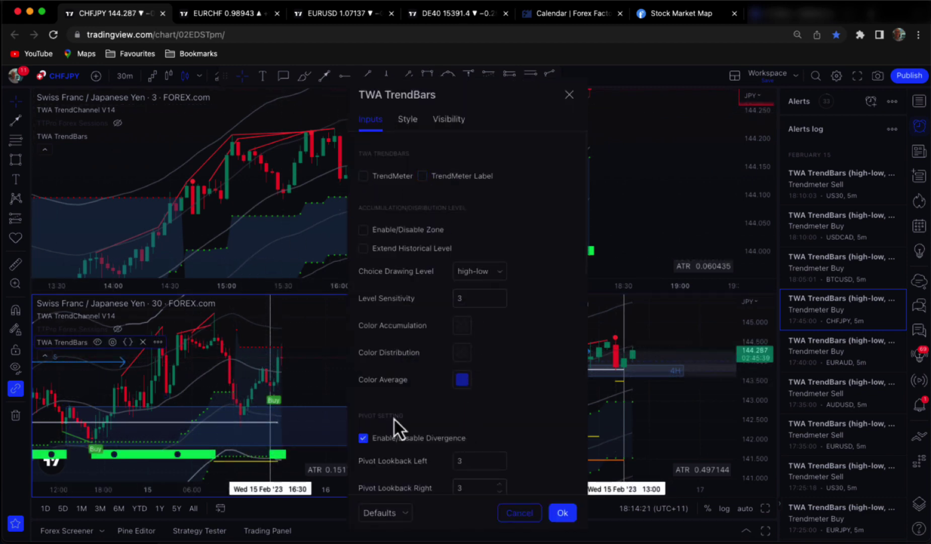
scroll(529, 410, "down", 4)
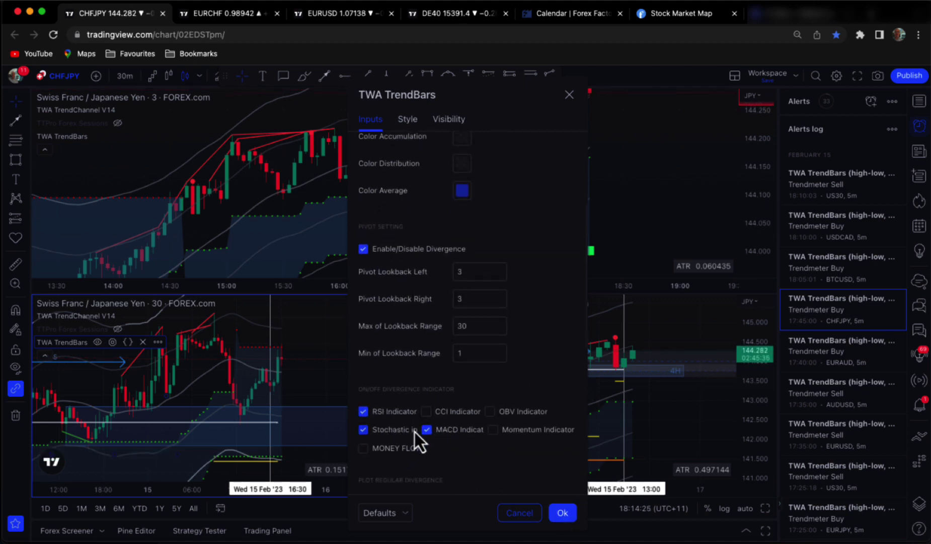
key("Escape")
Step: Reposition the 4-hour and 30-minute charts around their latest candles and the marked 4H zone
left_click(678, 412)
left_click_drag(678, 411, 659, 417)
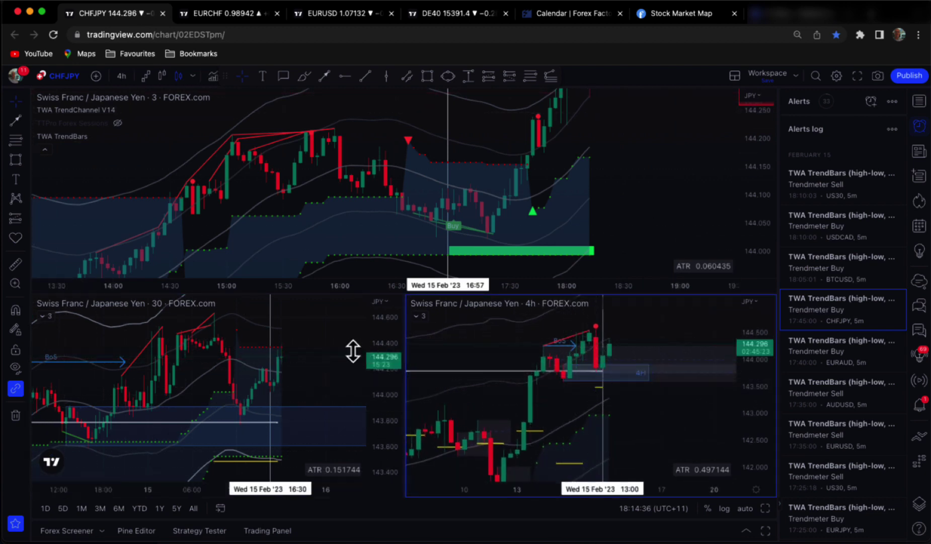
left_click_drag(329, 364, 336, 372)
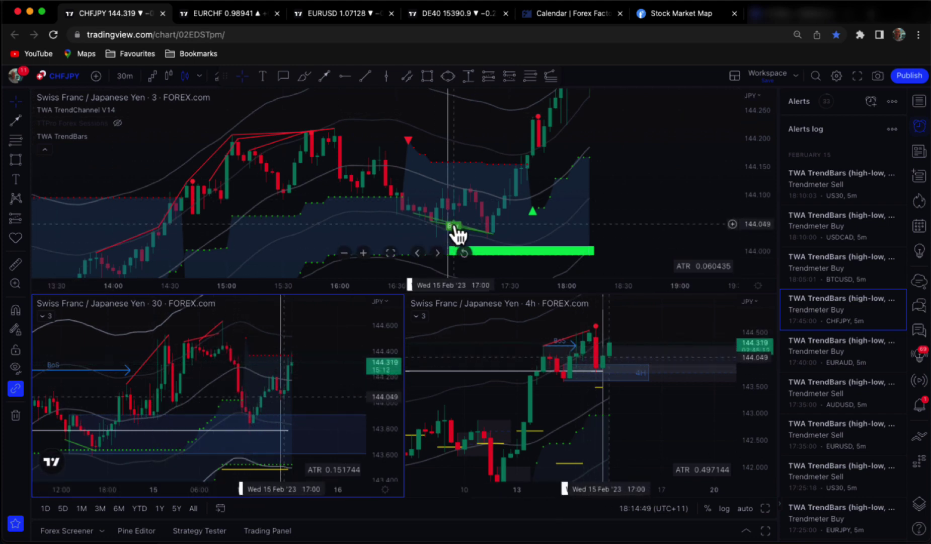
left_click(647, 168)
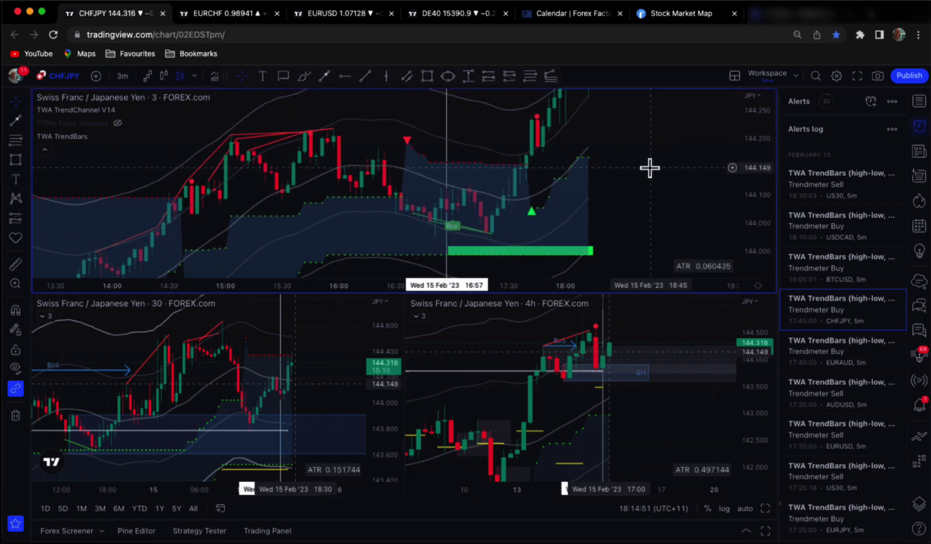
left_click(368, 235)
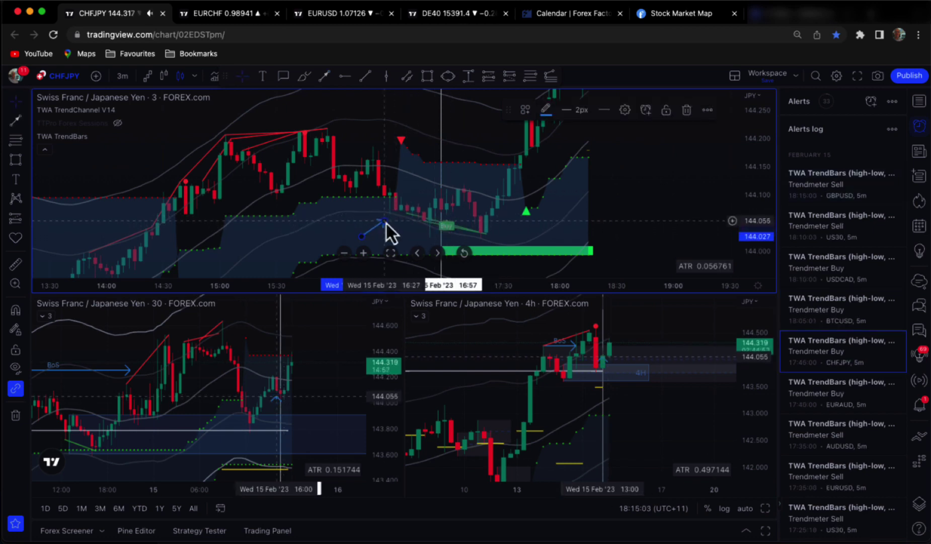
key("Escape")
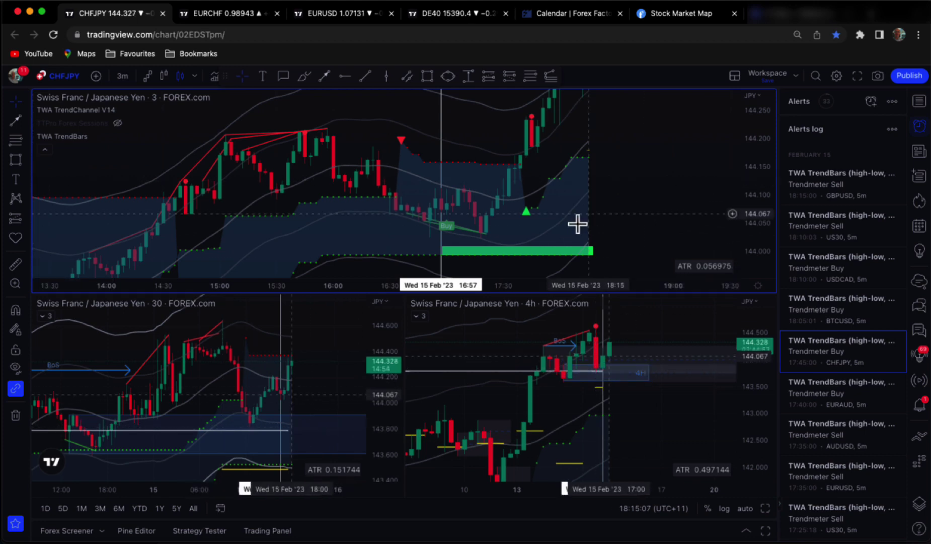
Step: Place a long position at the 3-minute chart's buy signal with entry about 144.067, stop about 143.963 and target about 144.404
left_click_drag(742, 130, 684, 189)
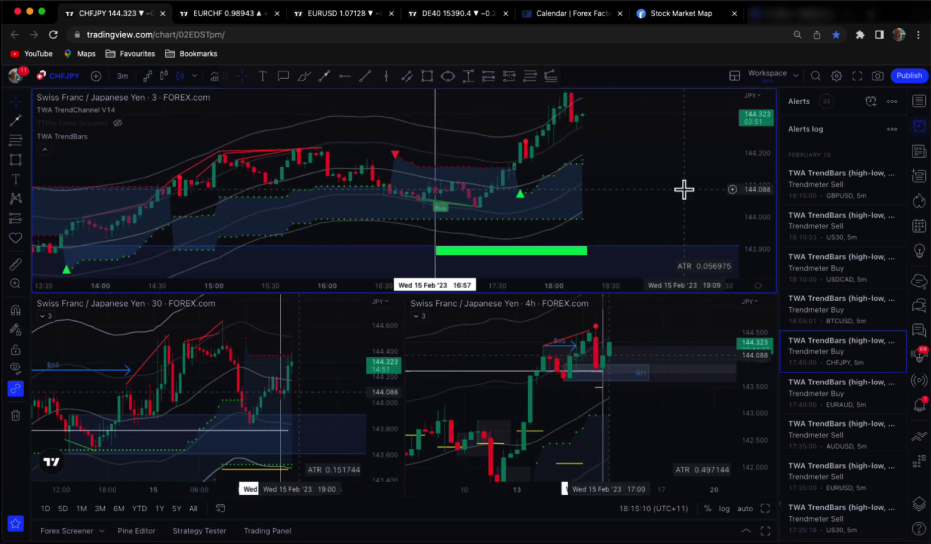
left_click(489, 76)
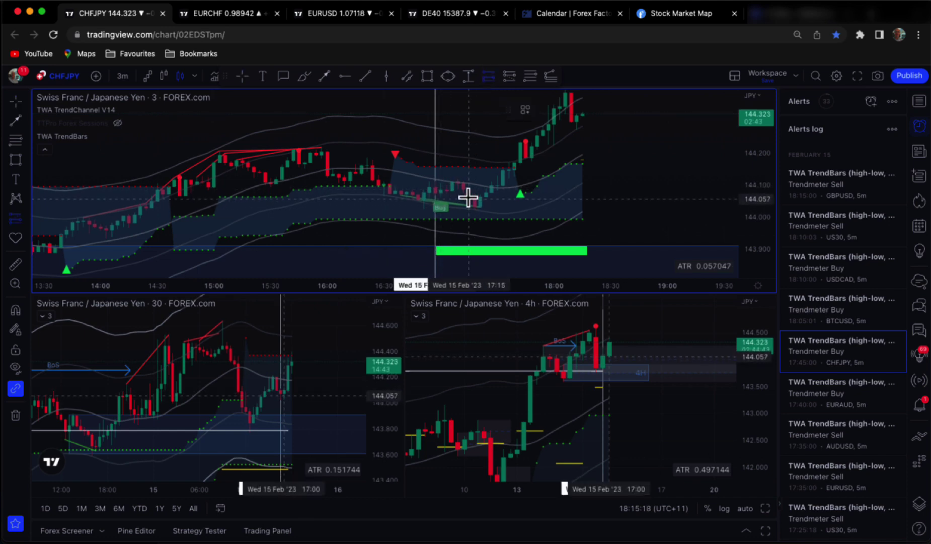
left_click(441, 195)
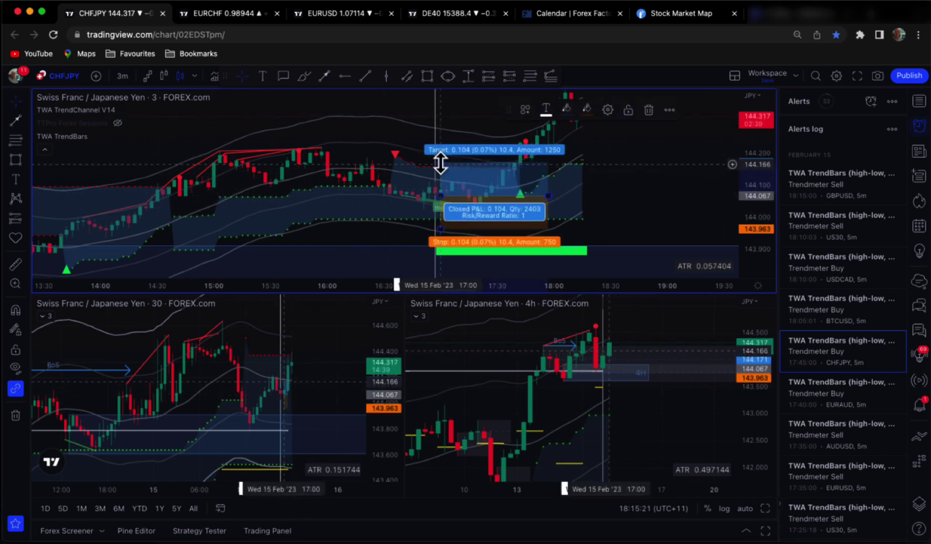
left_click_drag(441, 163, 448, 90)
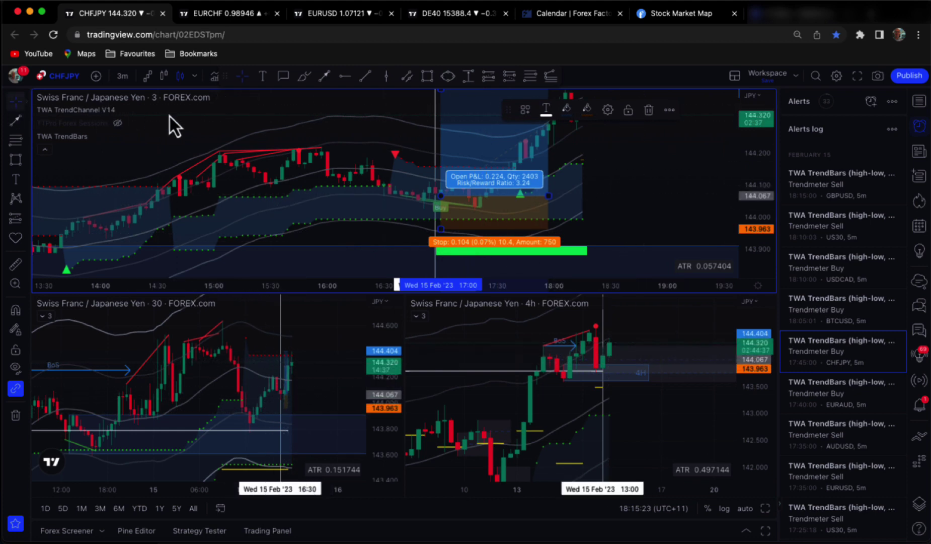
left_click(650, 164)
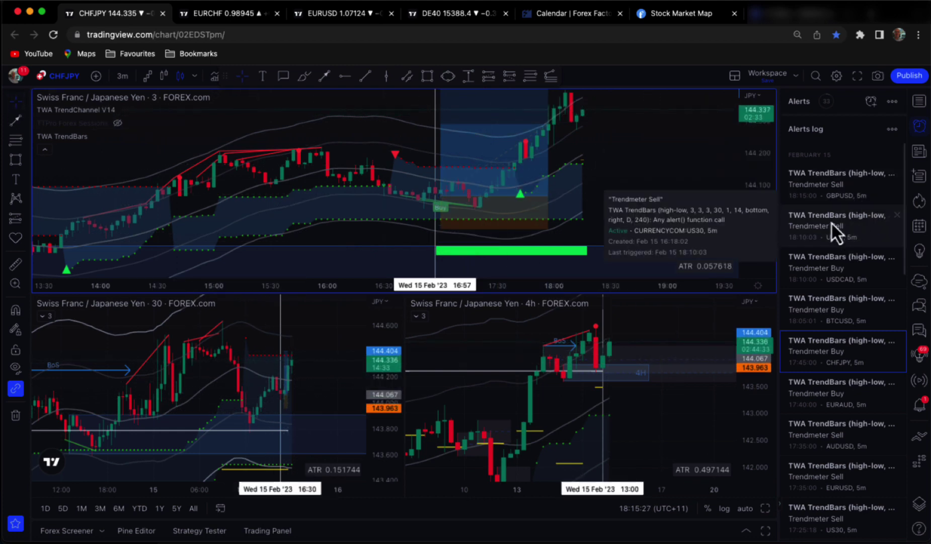
Step: Open the USDCAD trend-bar buy alert and position its 4-hour and 5-minute charts around the latest candles
mouse_move(840, 271)
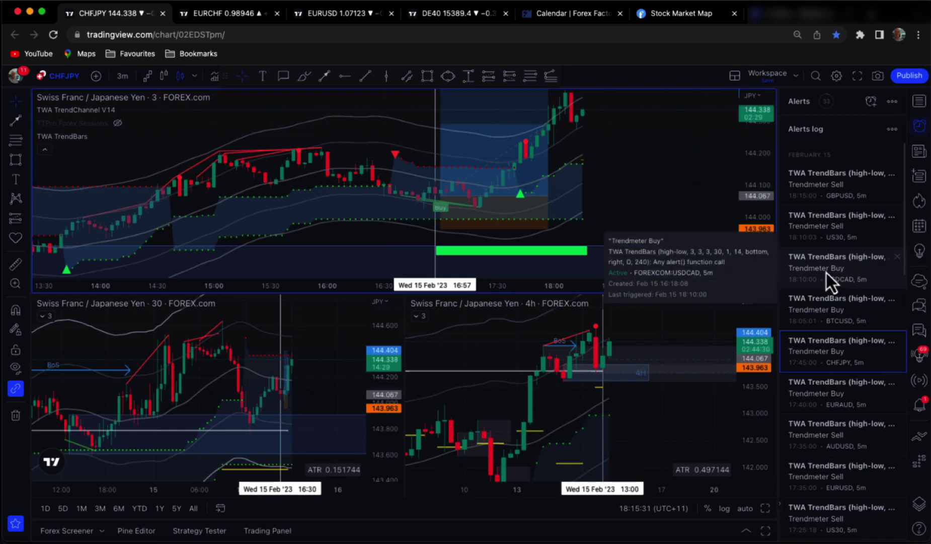
left_click(826, 273)
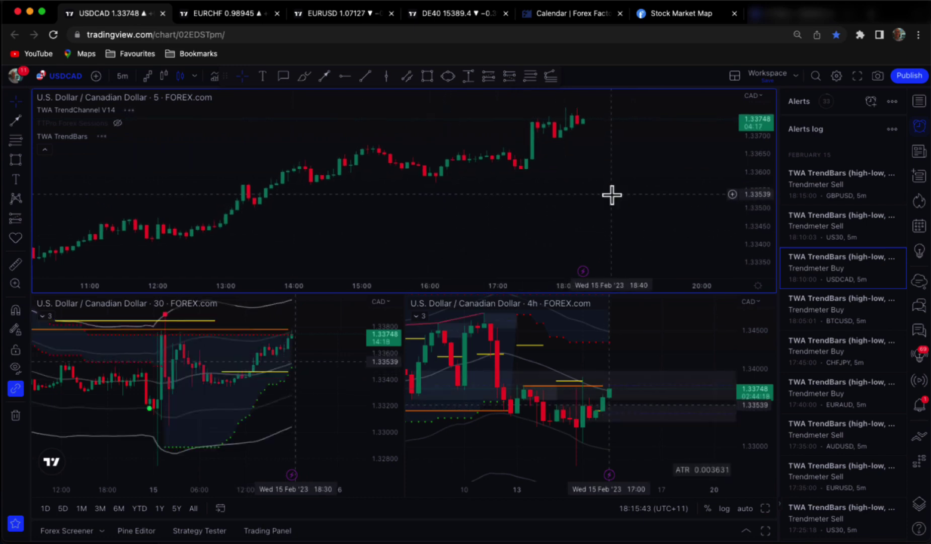
left_click(672, 359)
left_click_drag(694, 356, 702, 356)
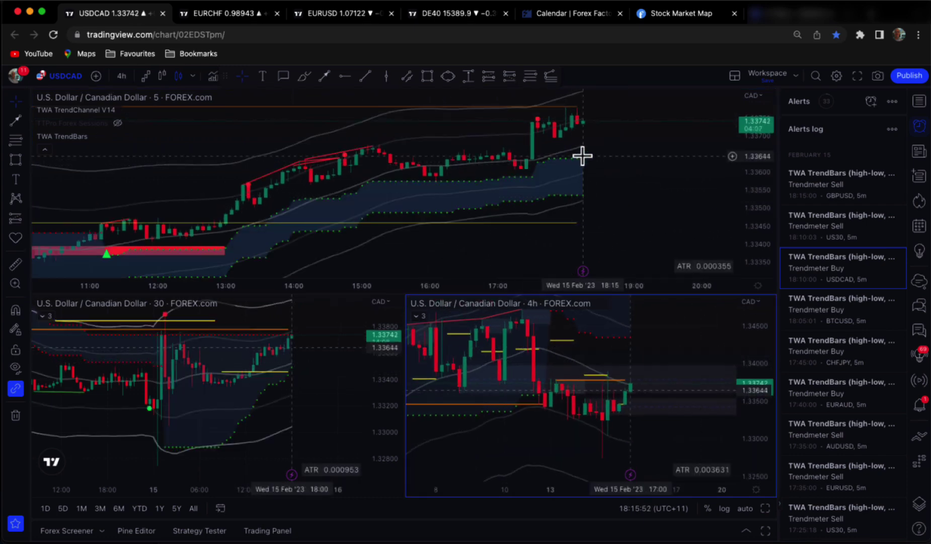
left_click_drag(583, 155, 606, 149)
mouse_move(843, 268)
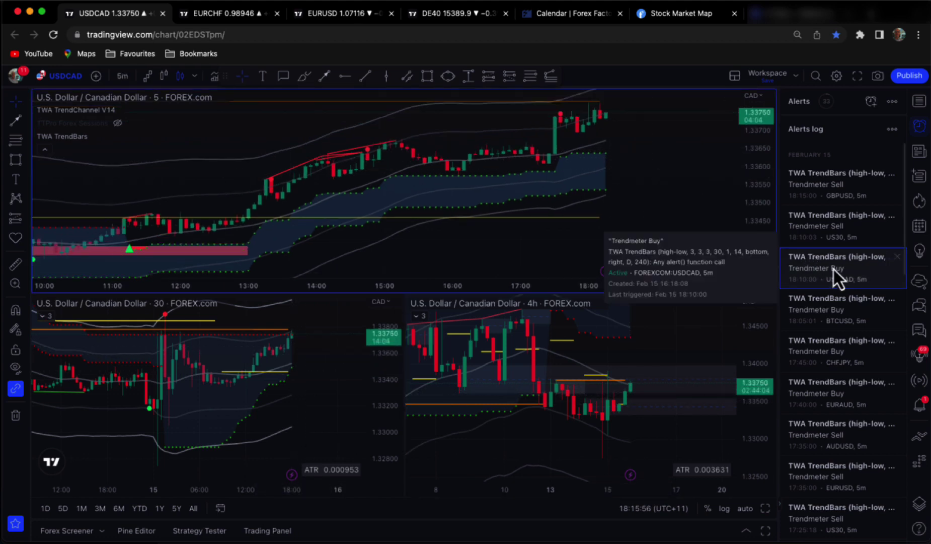
left_click_drag(698, 177, 696, 179)
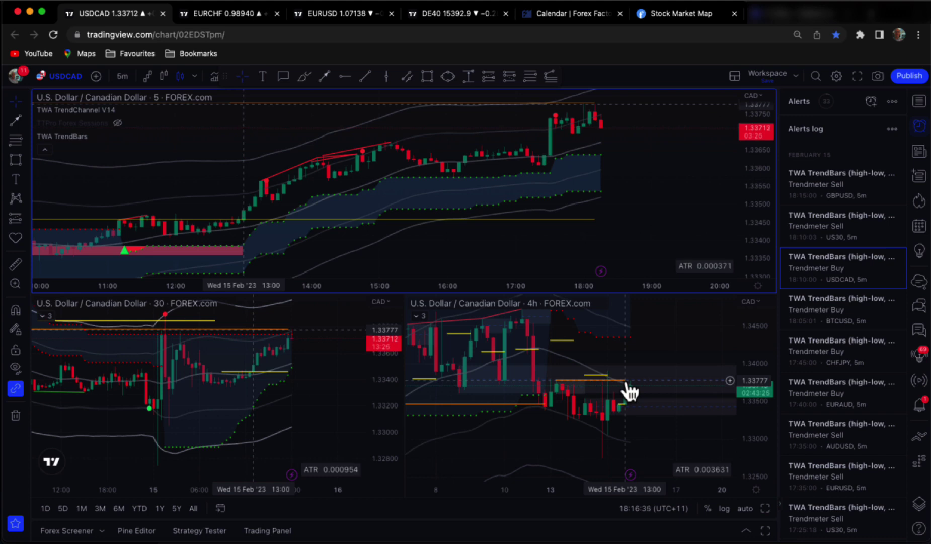
Step: Place a short position at the 18:10 candle on the 5-minute USDCAD chart with entry about 1.33744, stop about 1.33850 and target about 1.33315
mouse_move(802, 284)
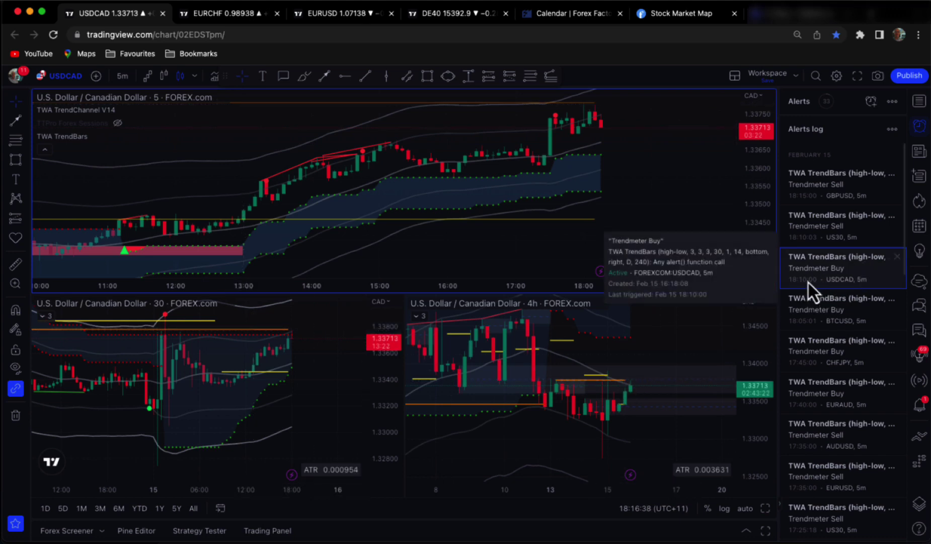
left_click(513, 78)
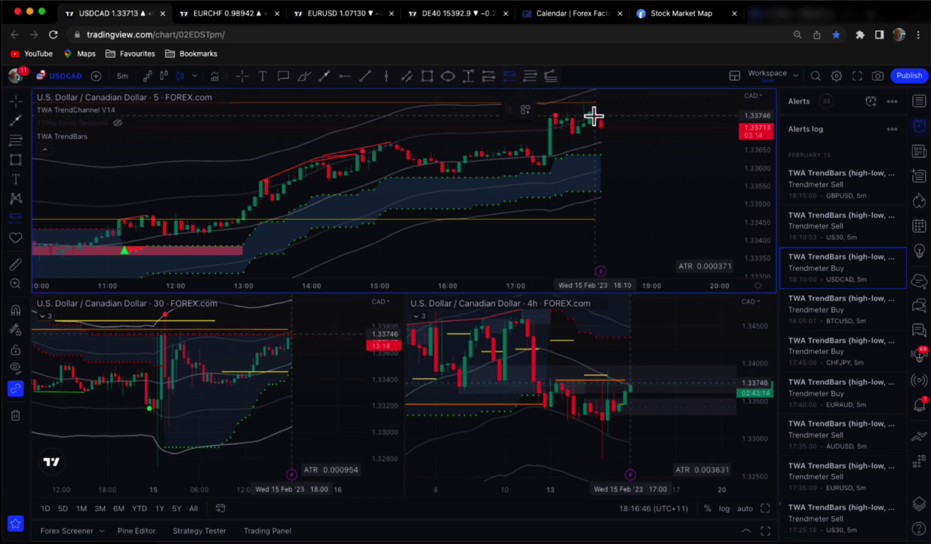
left_click(596, 118)
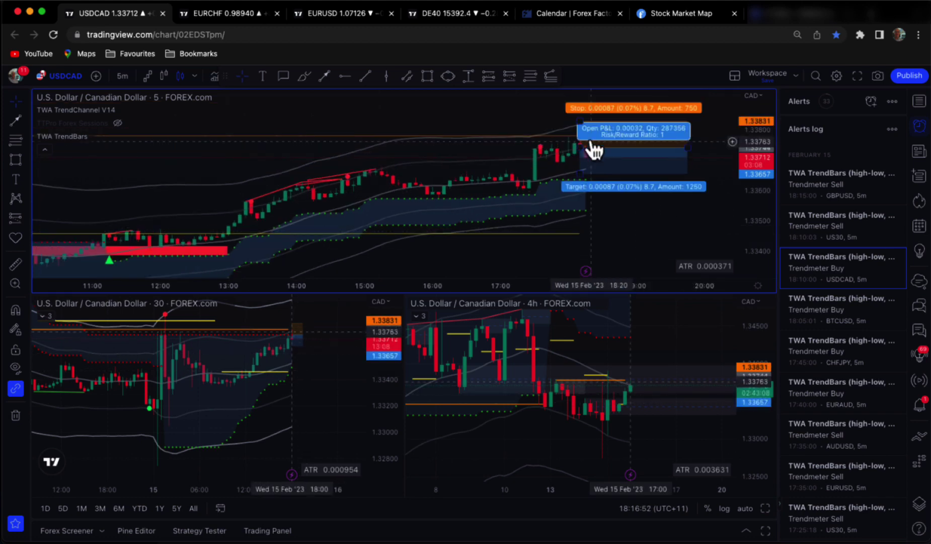
left_click_drag(580, 119, 580, 115)
left_click_drag(581, 174, 586, 328)
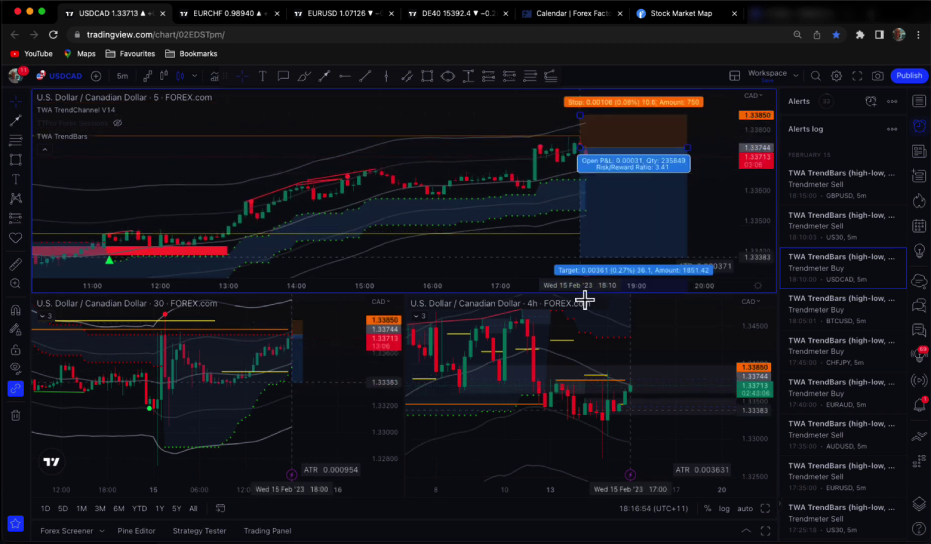
left_click_drag(688, 147, 710, 147)
left_click_drag(490, 151, 464, 161)
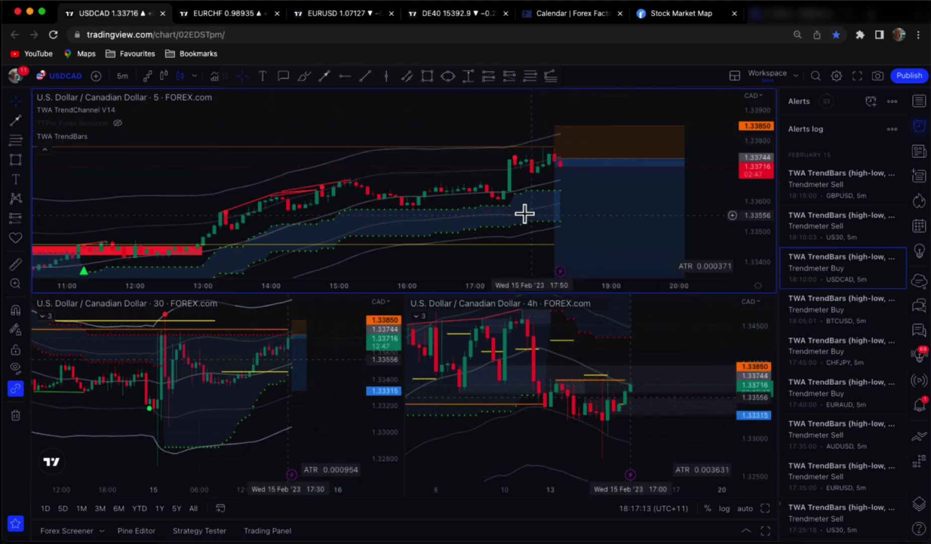
Step: Look over the BTCUSD buy alert's charts and reopen the CHFJPY buy alert from 17:45
scroll(244, 155, "down", 1)
left_click_drag(239, 166, 216, 142)
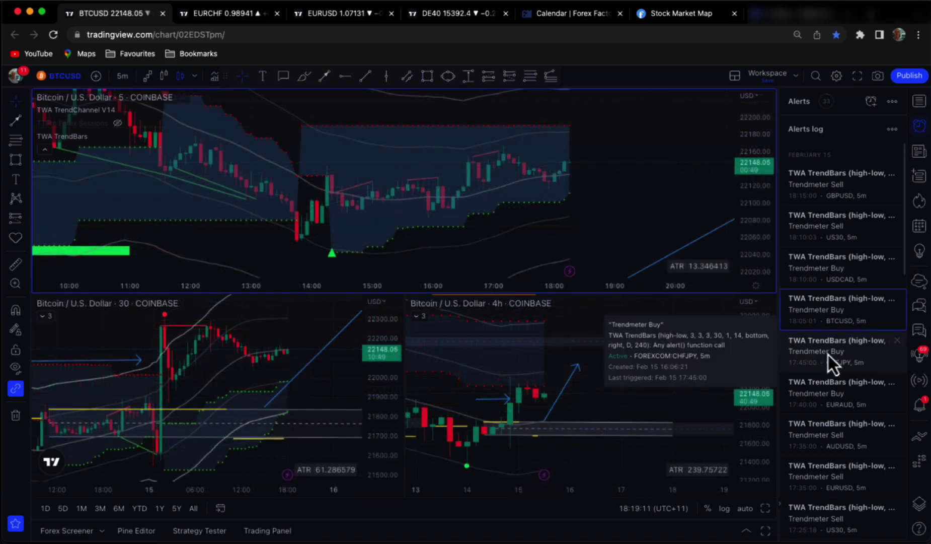
left_click(828, 355)
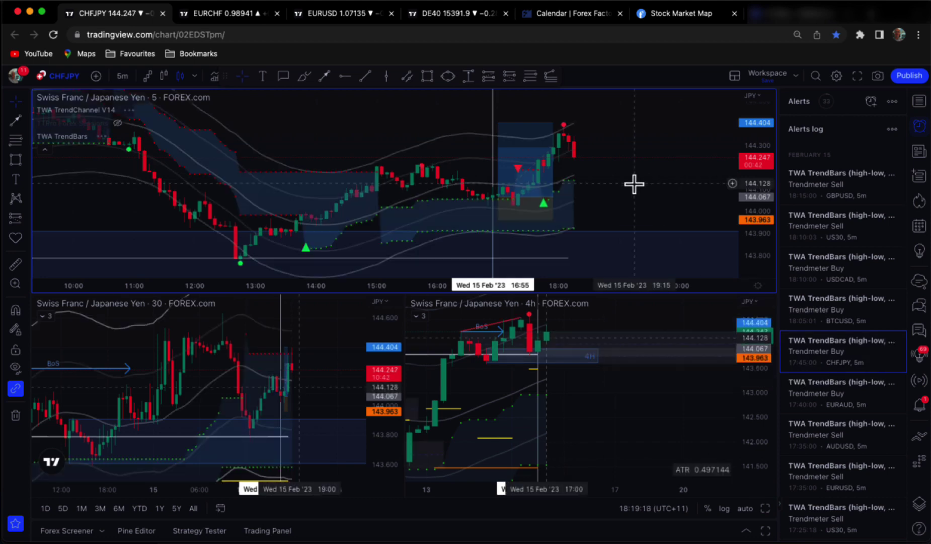
left_click_drag(617, 190, 622, 180)
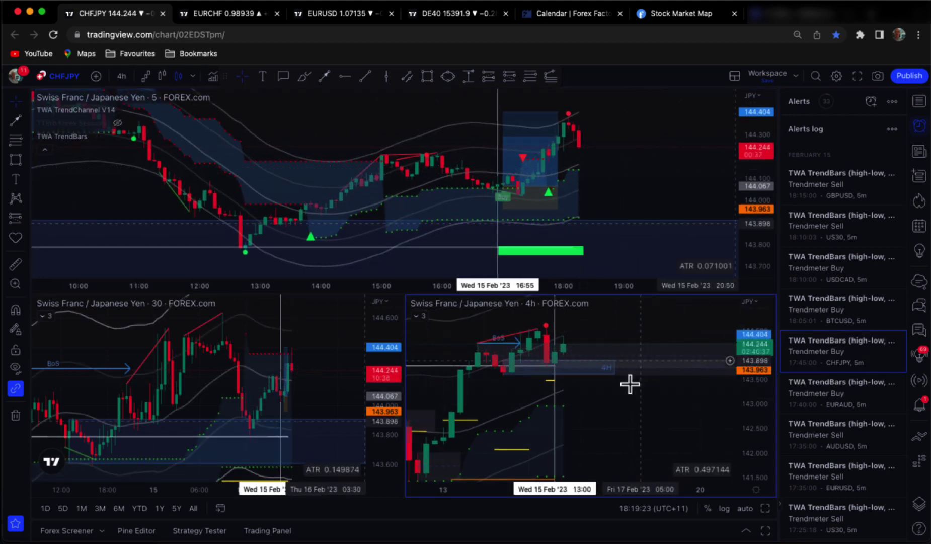
Step: Extend the 4H zone to Thu 16 Feb 21:00 on the maximized 4-hour CHFJPY chart, and restore the three-chart layout
left_click(654, 405)
left_click(765, 507)
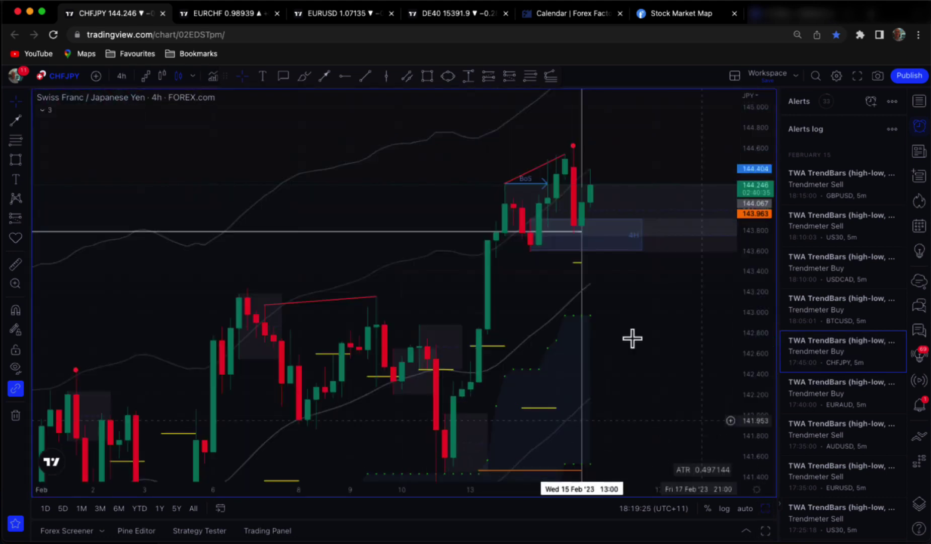
scroll(424, 264, "up", 2)
left_click_drag(597, 260, 605, 260)
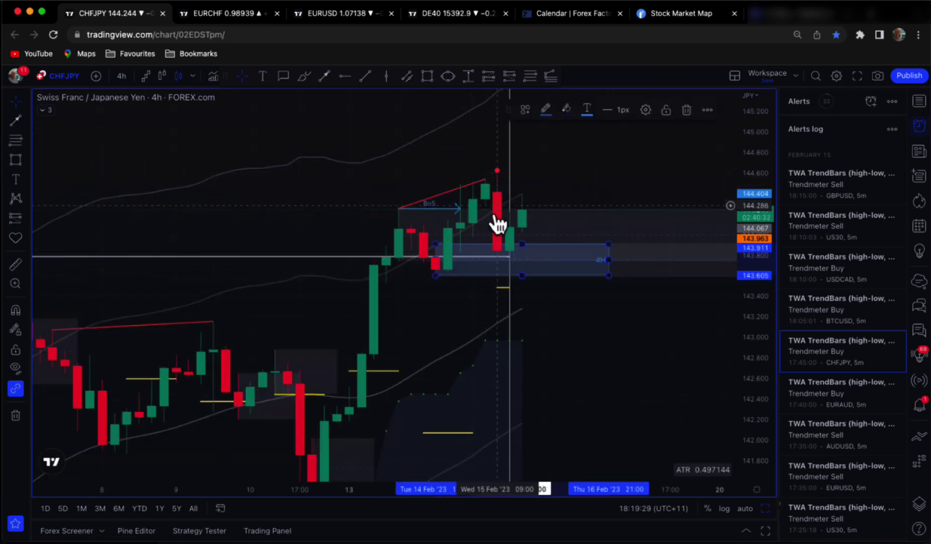
left_click(574, 313)
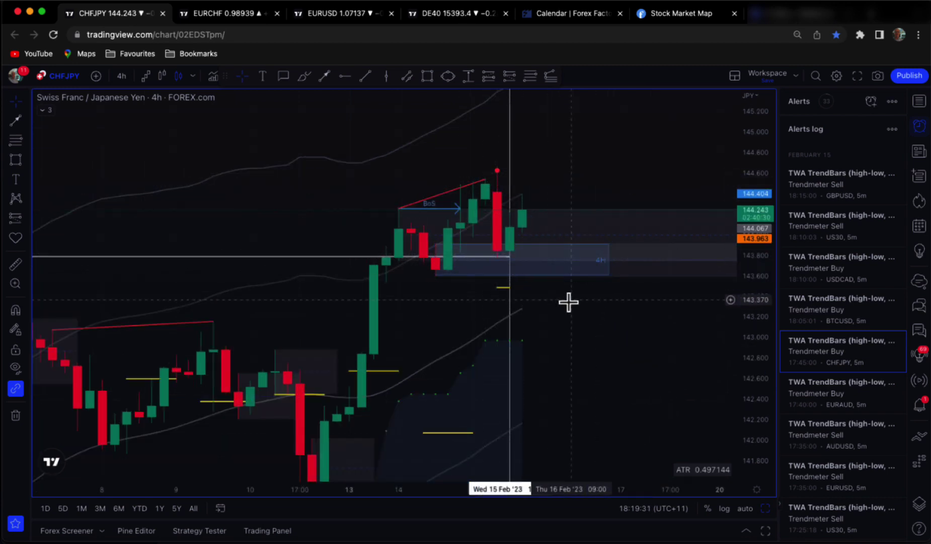
left_click(765, 508)
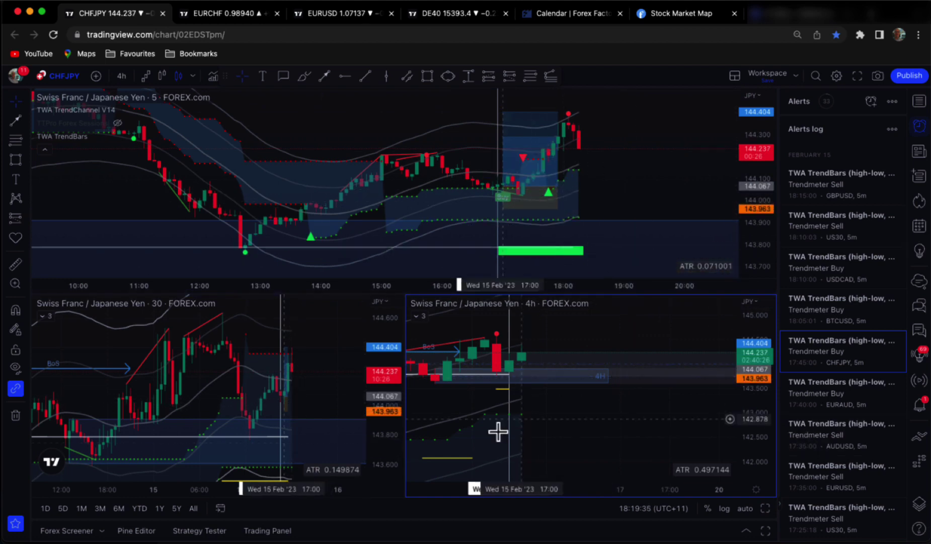
scroll(562, 432, "down", 2)
scroll(584, 430, "down", 3)
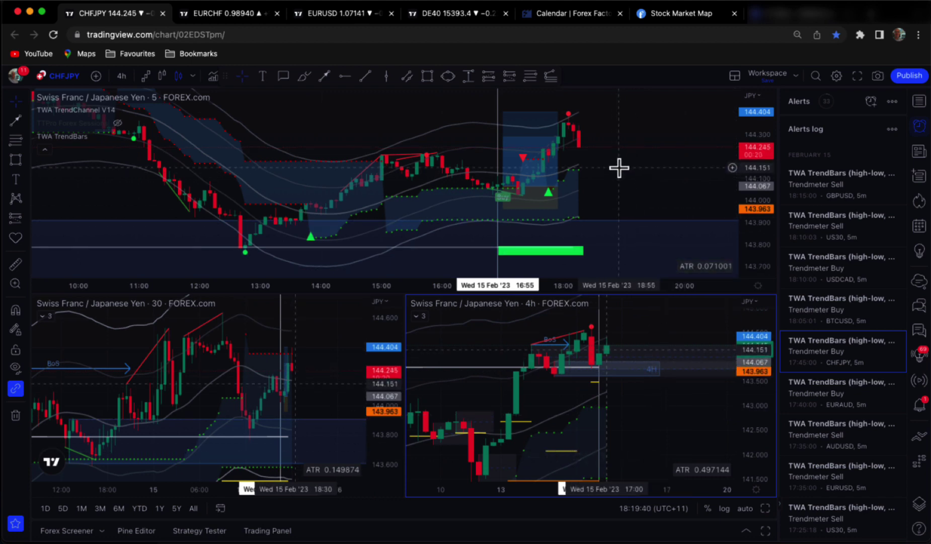
Step: Lower the stop of the long position on the 5-minute CHFJPY chart to about 143.875
mouse_move(532, 207)
left_click_drag(504, 207, 503, 228)
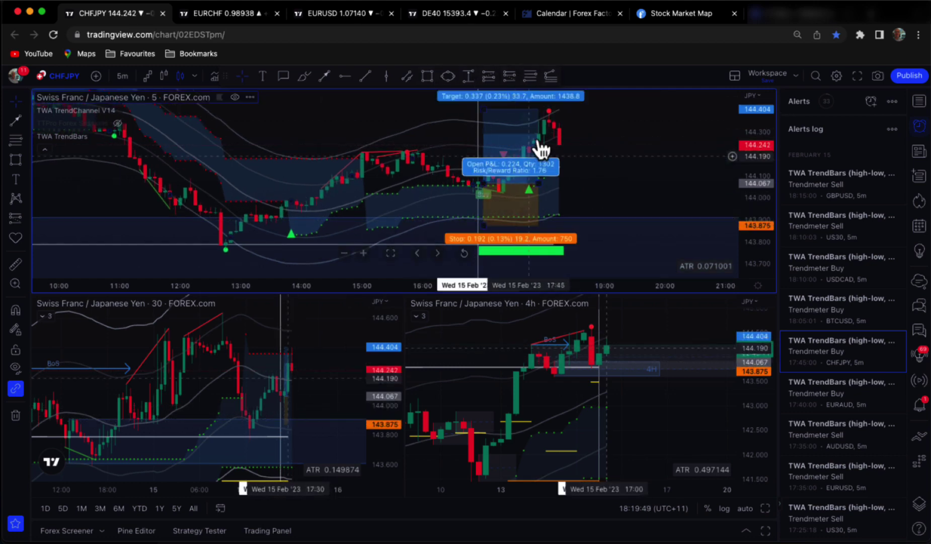
mouse_move(505, 188)
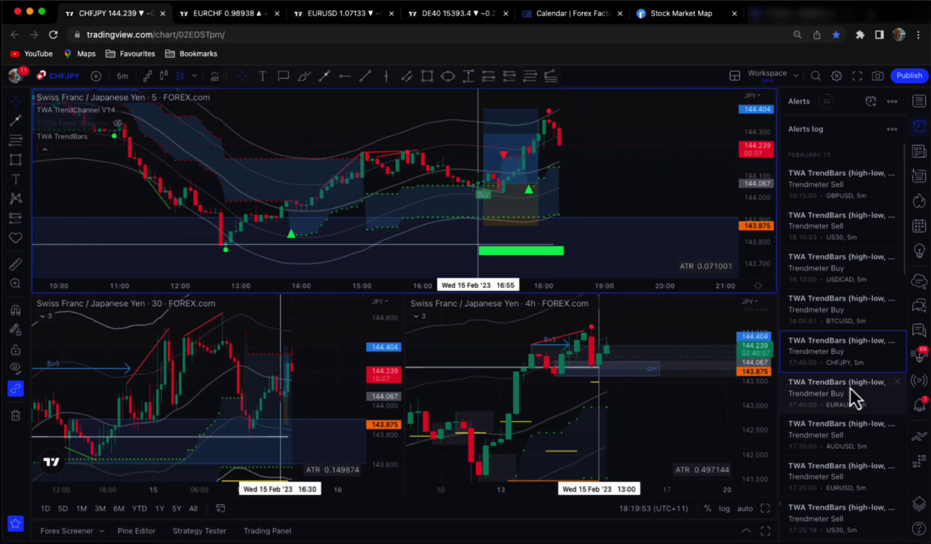
Step: Open the EURAUD buy alert and mark its 17:40 trigger candle on the 5-minute chart with a vertical line
left_click(831, 394)
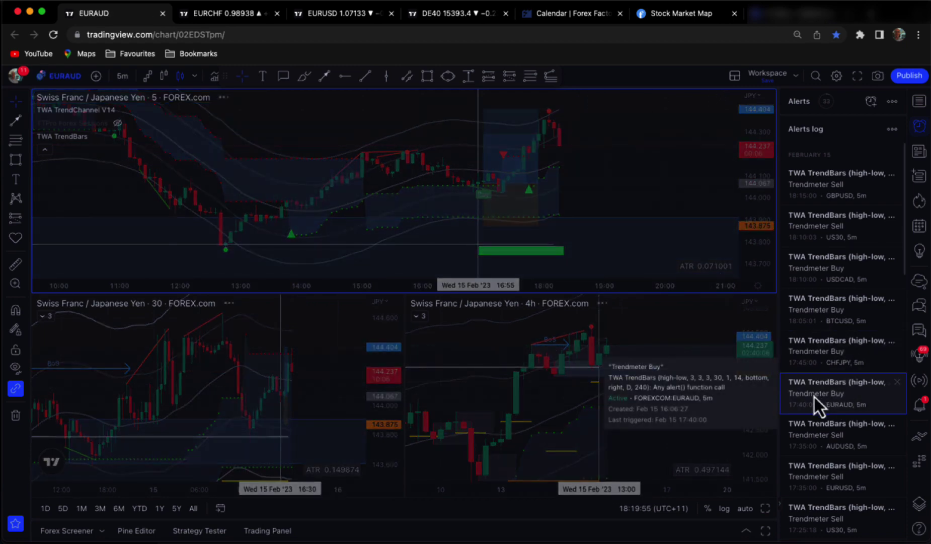
left_click_drag(484, 224, 618, 195)
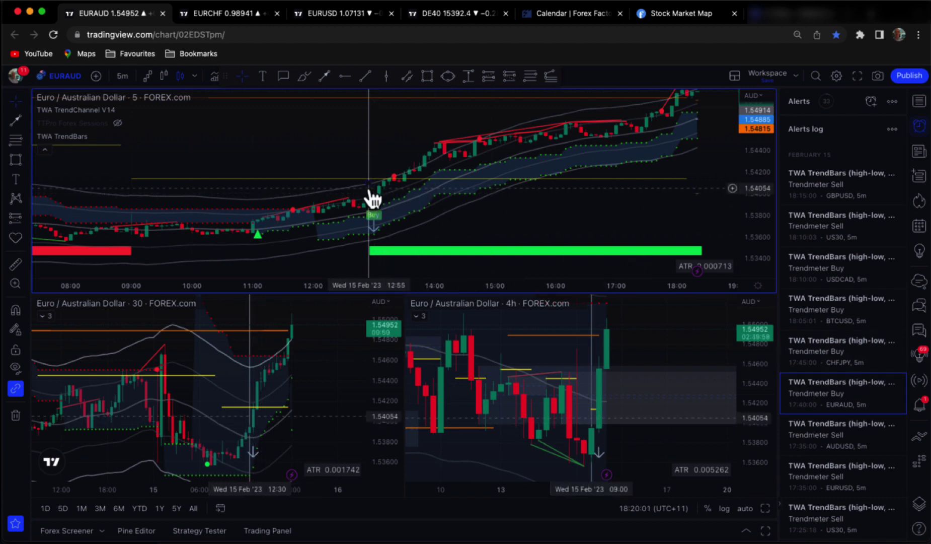
scroll(630, 210, "right", 3)
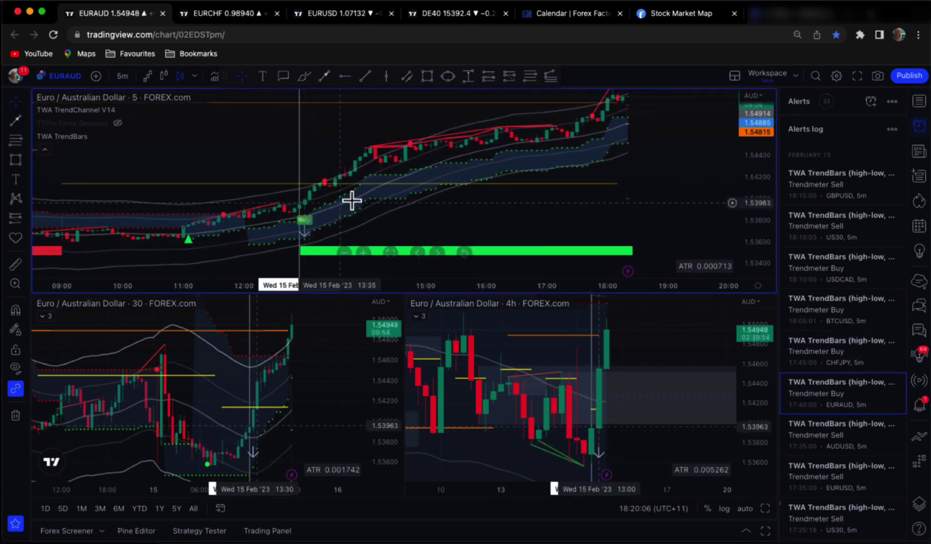
left_click_drag(560, 210, 540, 218)
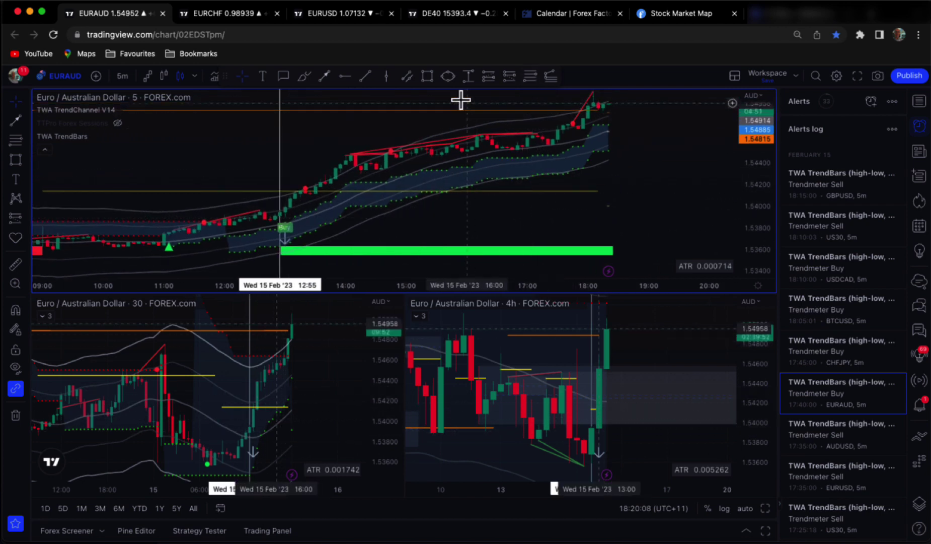
left_click(387, 76)
left_click(569, 142)
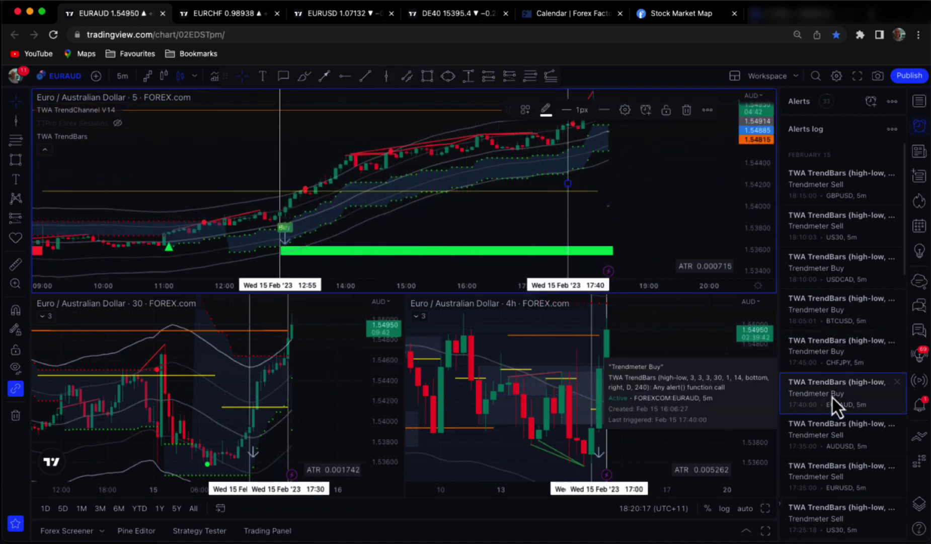
Step: Draw a rectangle zone from about 1.53846 to 1.53578 at the recent low of the maximized 4-hour EURAUD chart
left_click_drag(751, 349, 774, 417)
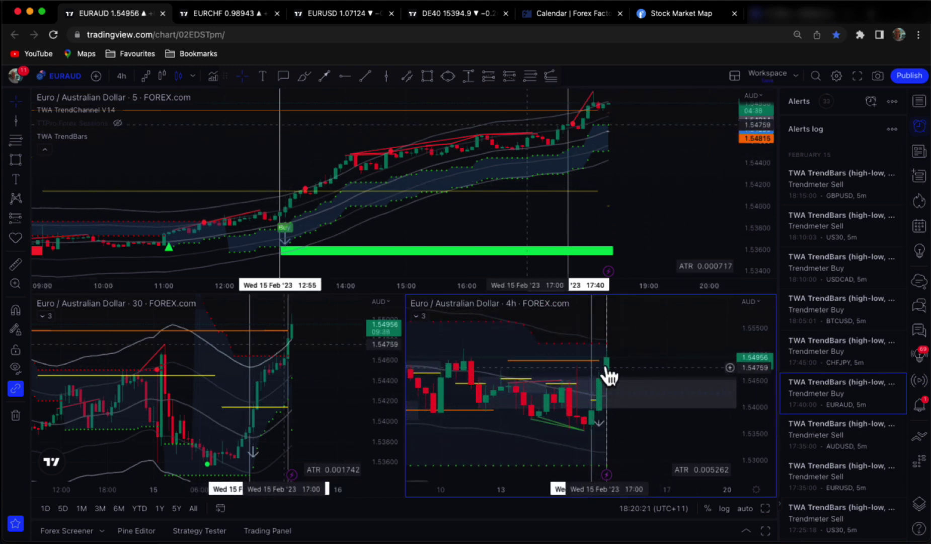
left_click_drag(653, 338, 651, 339)
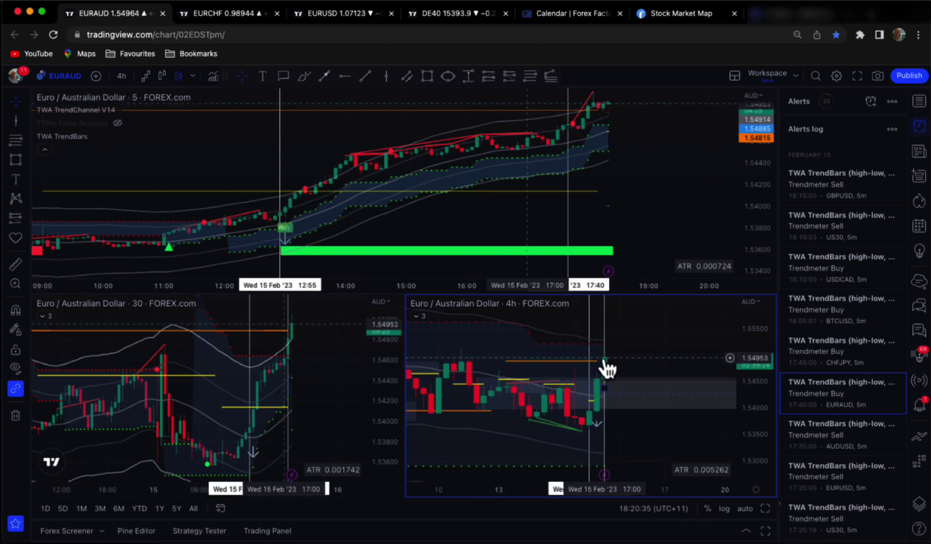
left_click(765, 508)
scroll(674, 392, "up", 3)
left_click_drag(651, 387, 646, 376)
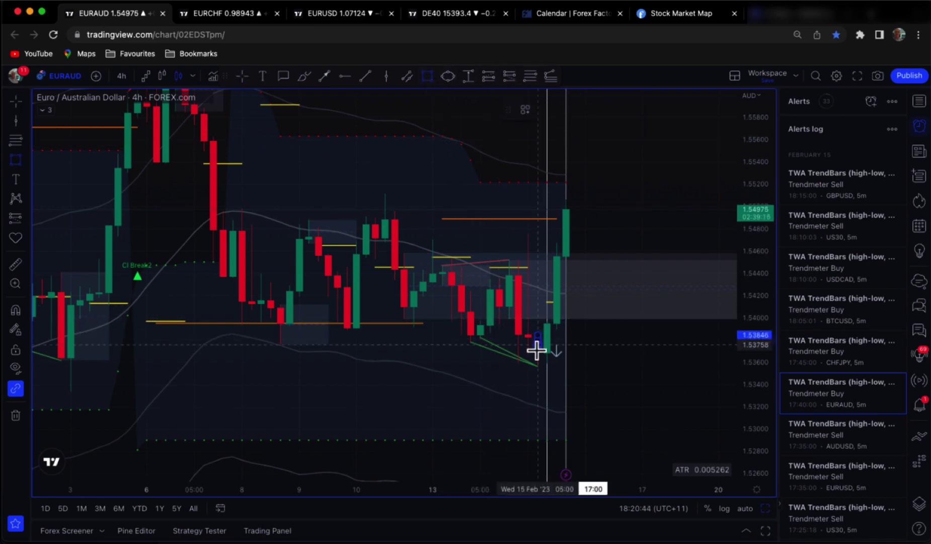
mouse_move(536, 354)
left_mouse_down()
mouse_move(574, 366)
mouse_move(634, 366)
left_mouse_up()
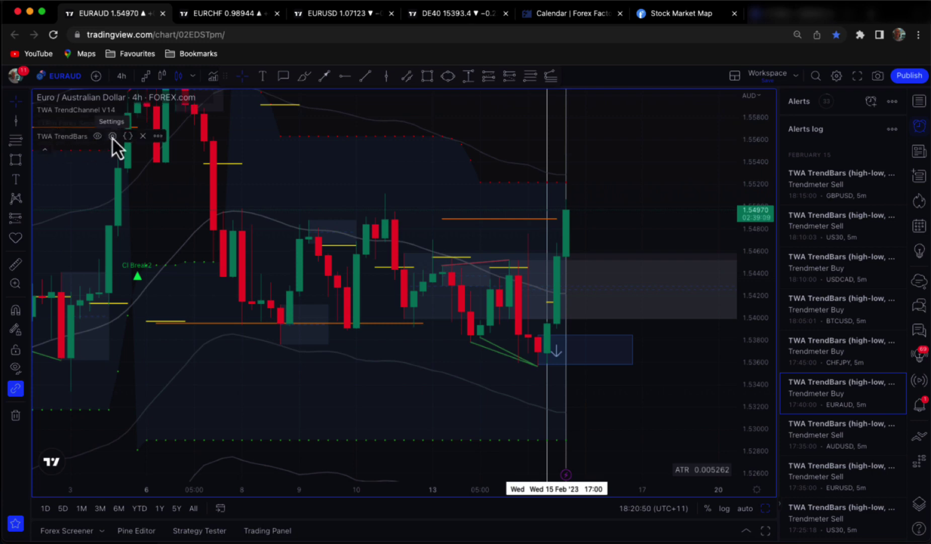
Step: Set the Level Sensitivity to 2 in the 4-hour chart's TWA TrendBars settings
left_click(112, 137)
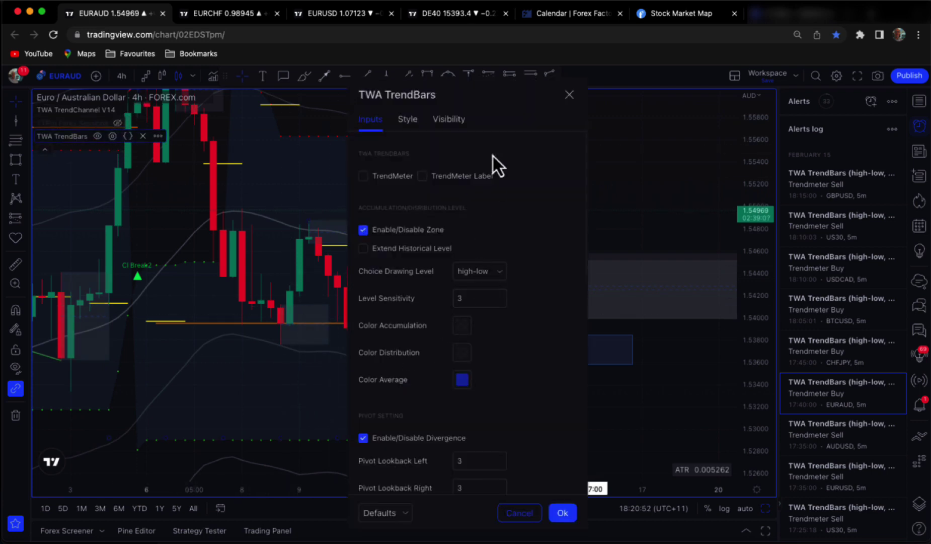
left_click_drag(469, 103, 287, 97)
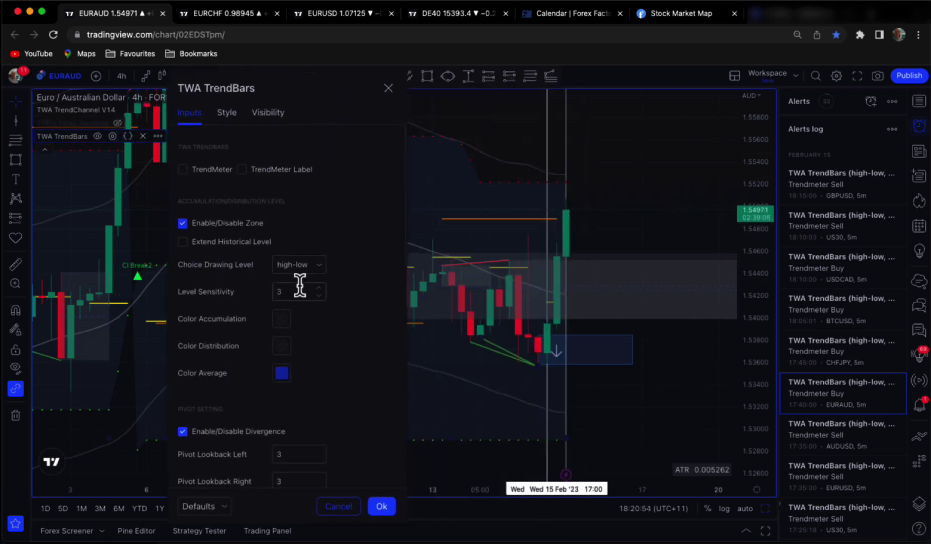
left_click(319, 296)
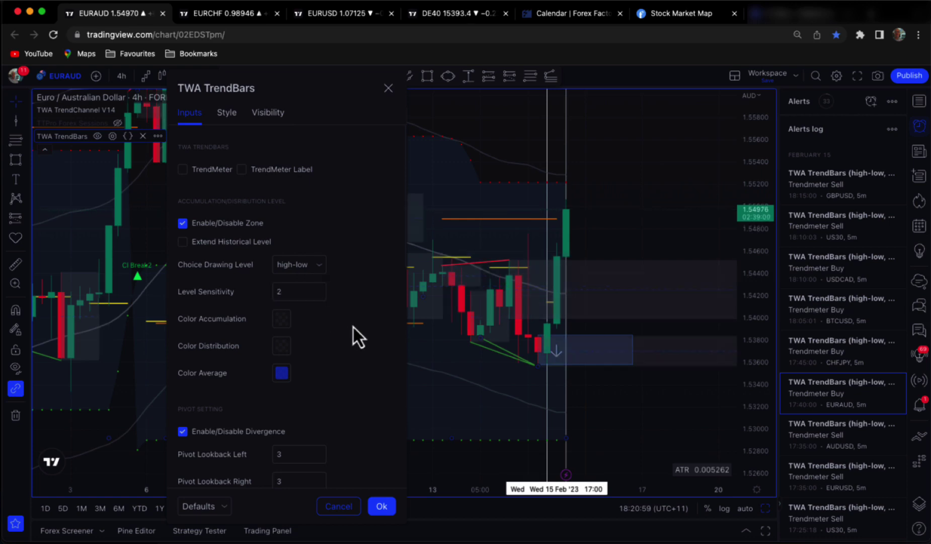
left_click(381, 507)
Step: Extend the blue rectangle zone further past the latest 4-hour EURAUD candle and restore the three-chart layout
left_click(619, 350)
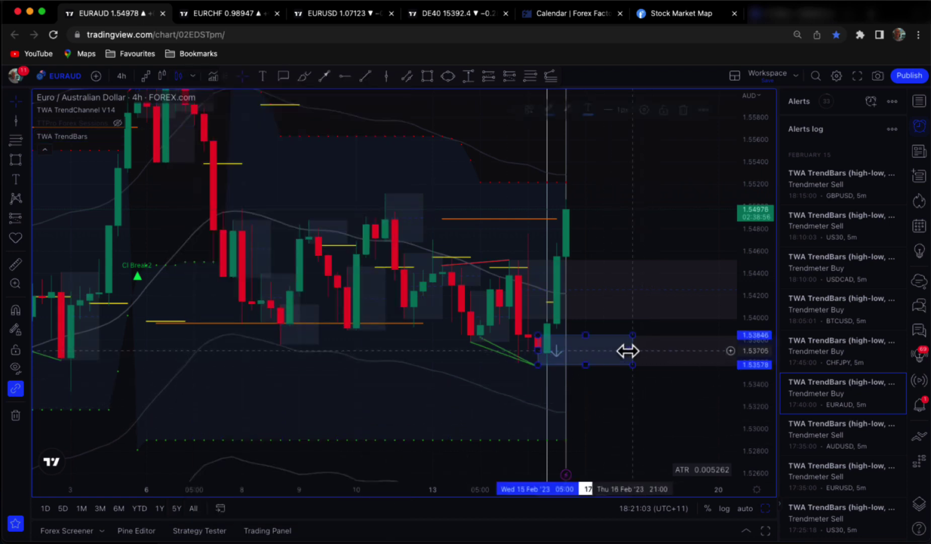
mouse_move(619, 351)
left_mouse_down()
mouse_move(594, 350)
mouse_move(669, 353)
left_mouse_up()
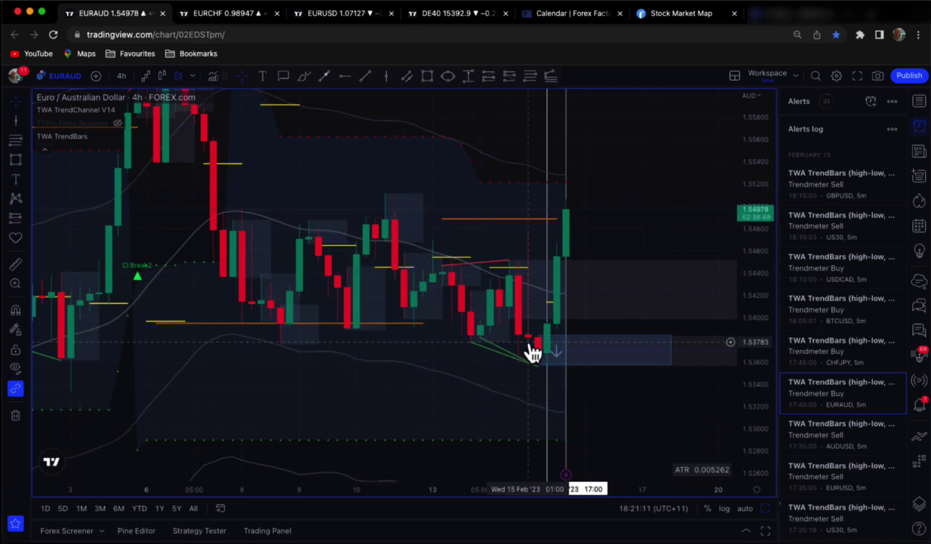
left_click(765, 508)
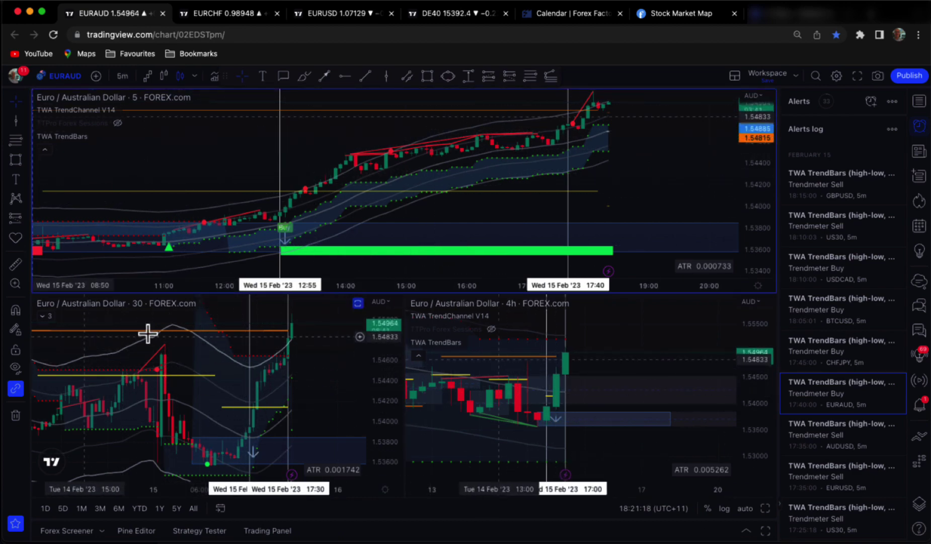
Step: Maximize the 30-minute EURAUD chart, compress its price scale to view more history, and restore the three-chart layout
left_click(179, 333, "alt")
scroll(352, 279, "down", 3)
left_click_drag(760, 235, 760, 373)
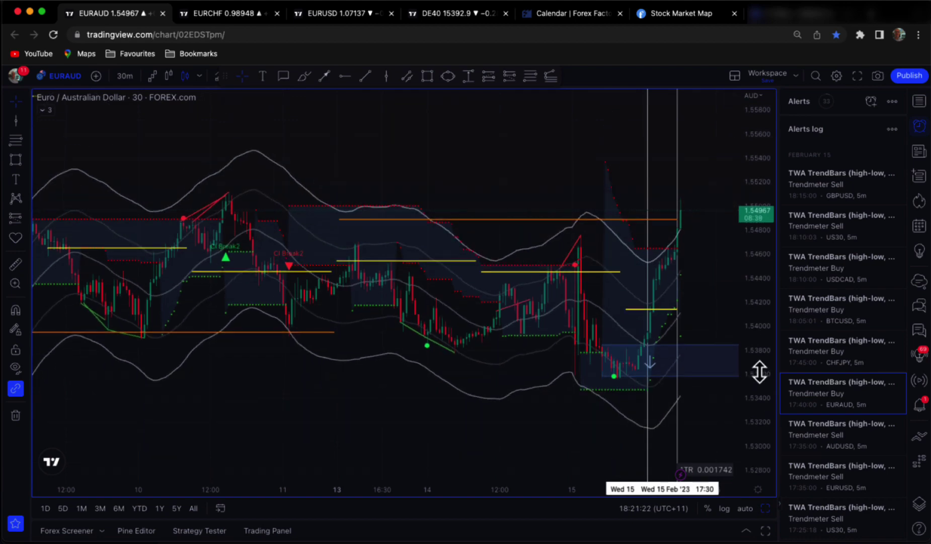
left_click(766, 510)
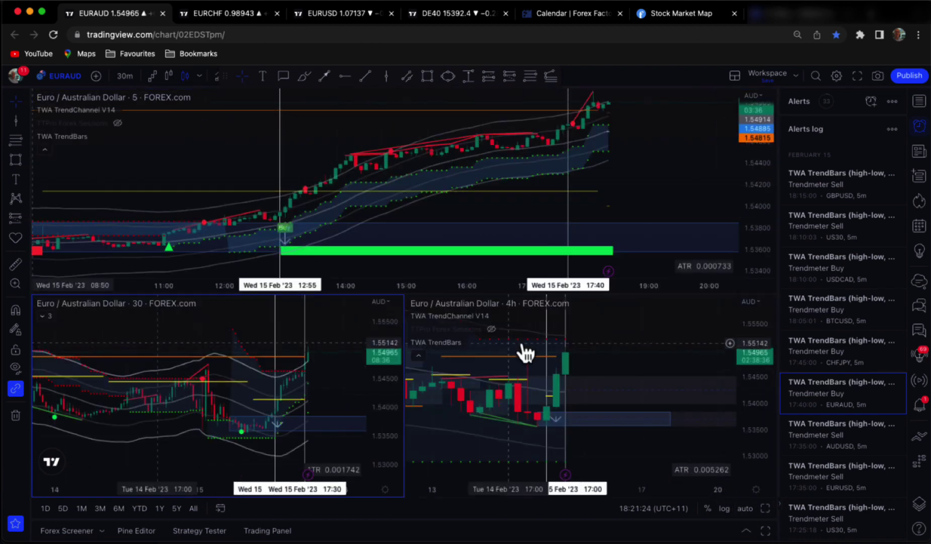
Step: Maximize the 4-hour EURAUD chart and draw downward arrows from its first two swing highs after the 7 February drop
left_click(653, 398, "alt")
scroll(664, 228, "down", 5)
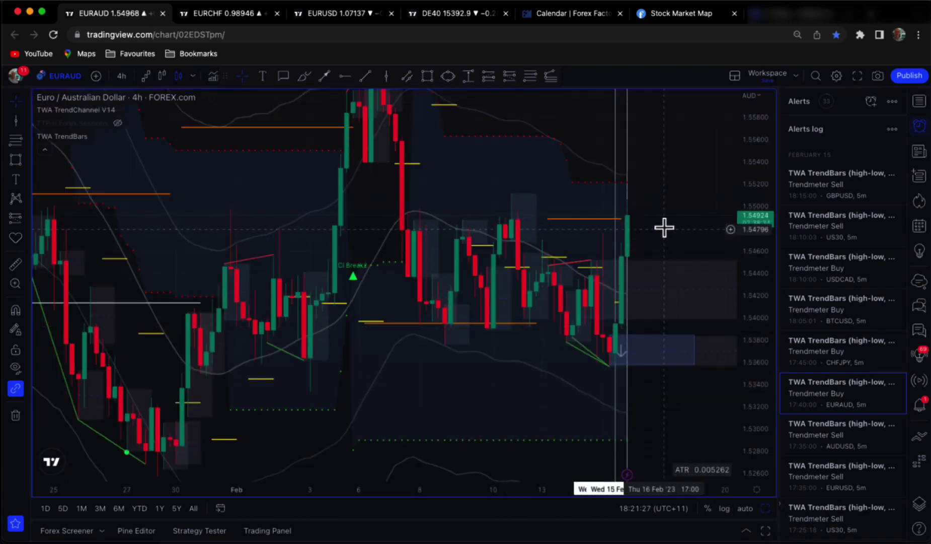
left_click_drag(609, 206, 582, 211)
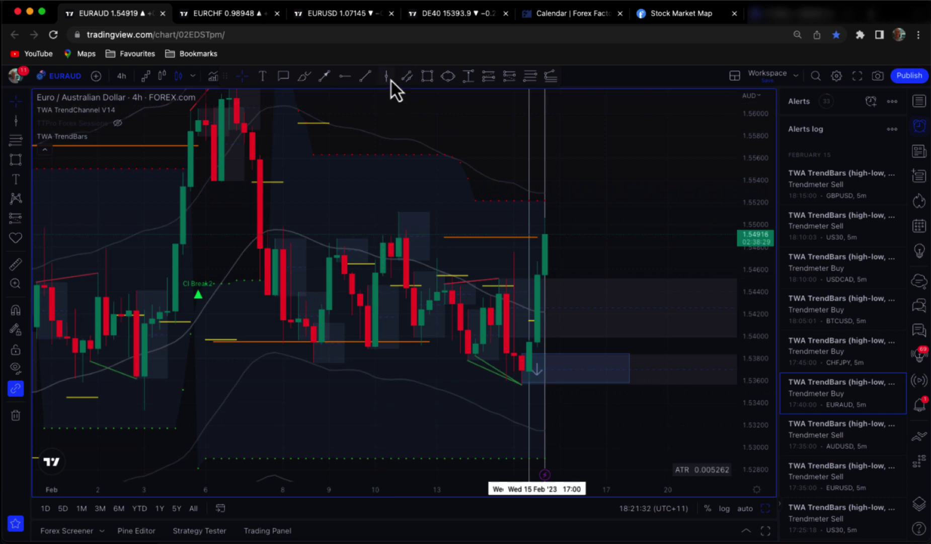
left_click(365, 76)
left_click_drag(284, 229, 306, 286)
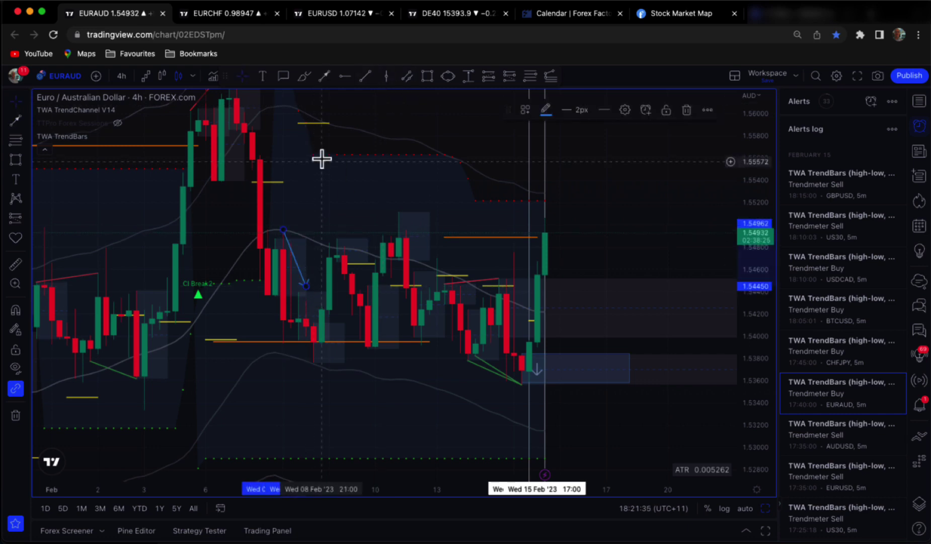
left_click(325, 75)
left_click_drag(336, 241, 359, 299)
Step: Add more downward arrows at the following lower highs up to 14 February on the 4-hour chart, and restore the three-chart layout
left_click(326, 76)
mouse_move(420, 283)
left_mouse_down()
mouse_move(466, 311)
mouse_move(475, 329)
left_mouse_up()
left_click(324, 76)
left_click(325, 76)
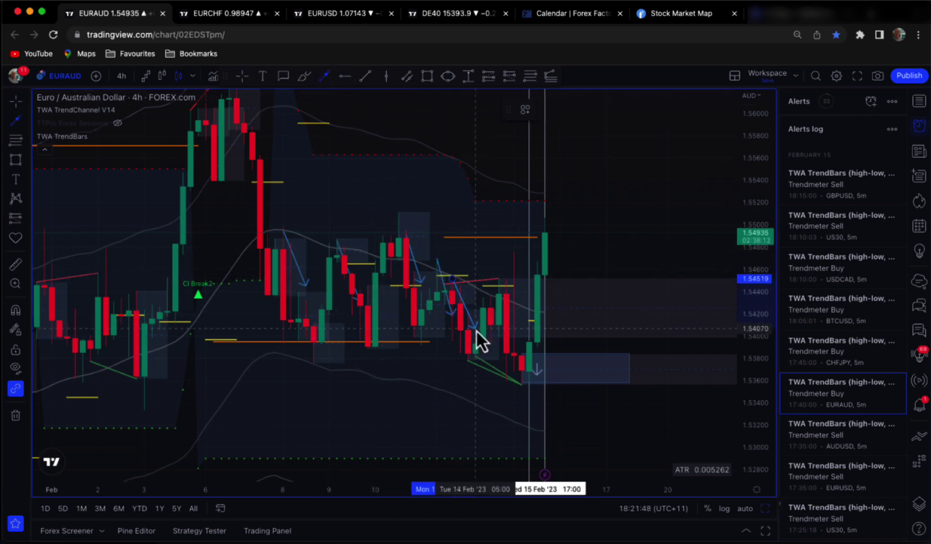
left_click(326, 76)
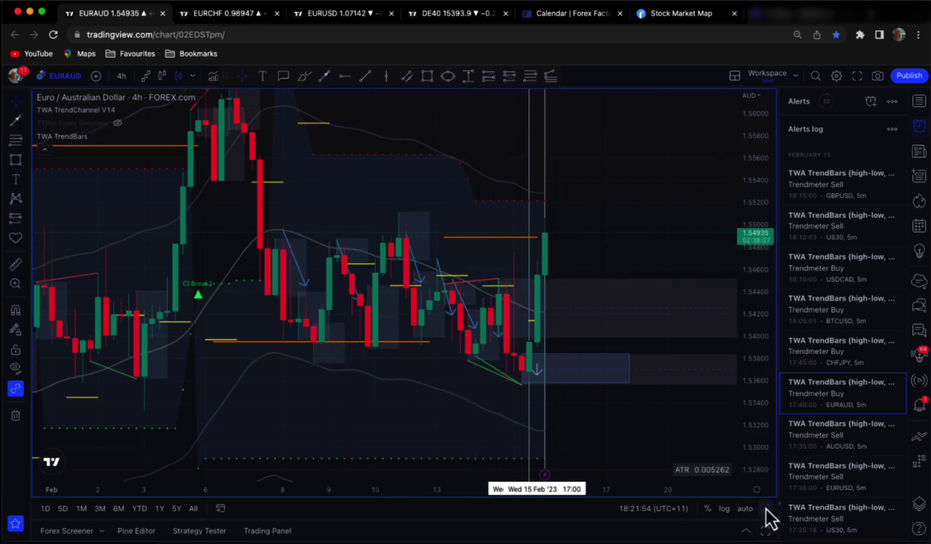
key("alt+Return")
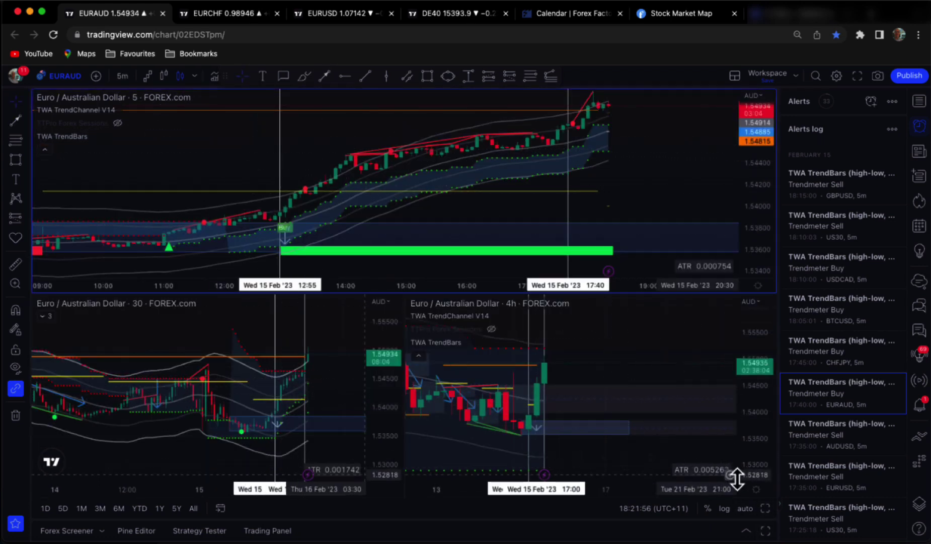
Step: Circle the 10 February Sell signal on the maximized 5-minute EURAUD chart and redirect its blue arrow more steeply down to about 1.5425
key("alt+Return")
scroll(320, 199, "left", 15)
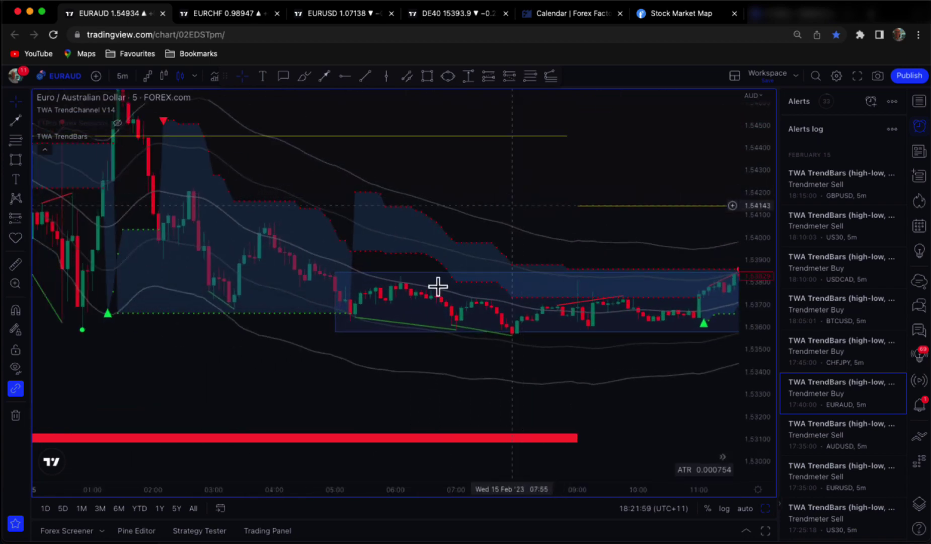
scroll(257, 381, "left", 4)
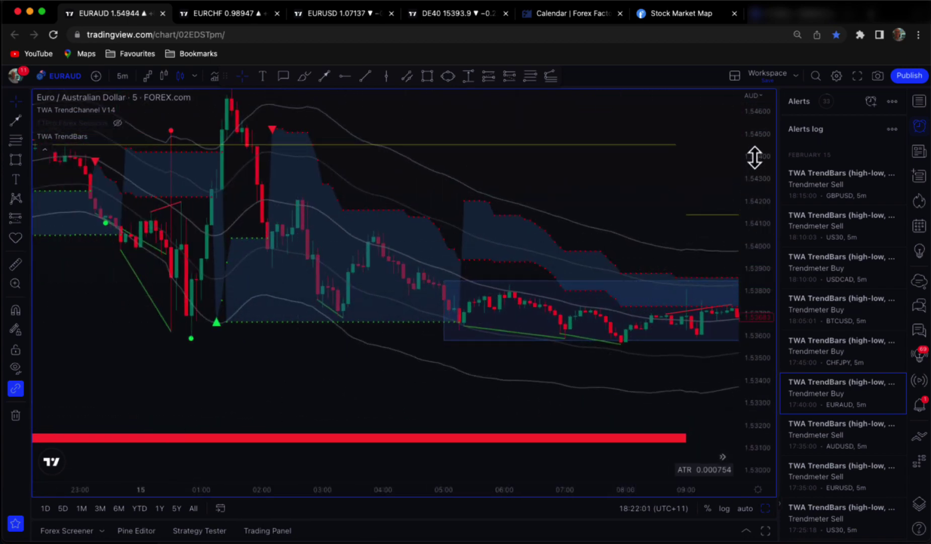
scroll(289, 360, "left", 15)
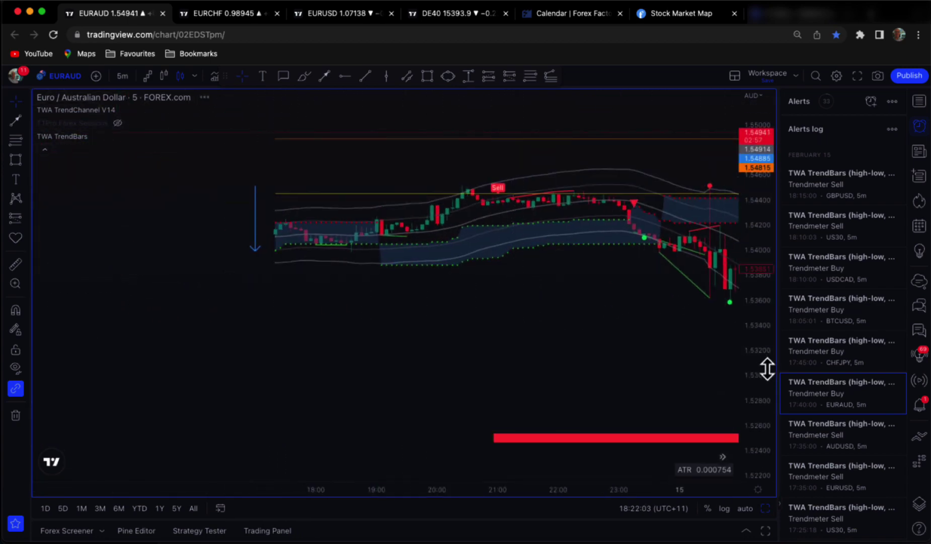
scroll(369, 213, "left", 20)
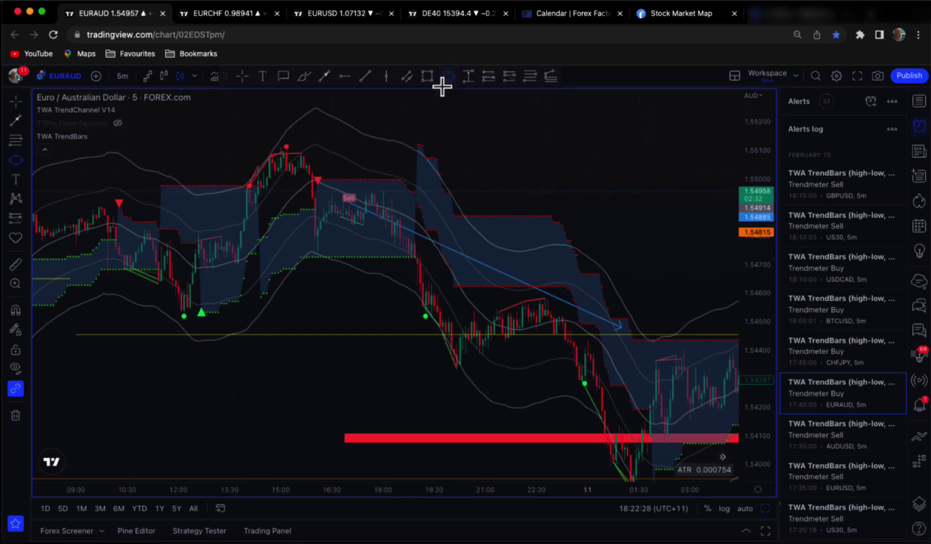
left_click(365, 185)
left_click(333, 208)
left_click(326, 197)
left_click(431, 113)
left_click_drag(626, 329, 556, 391)
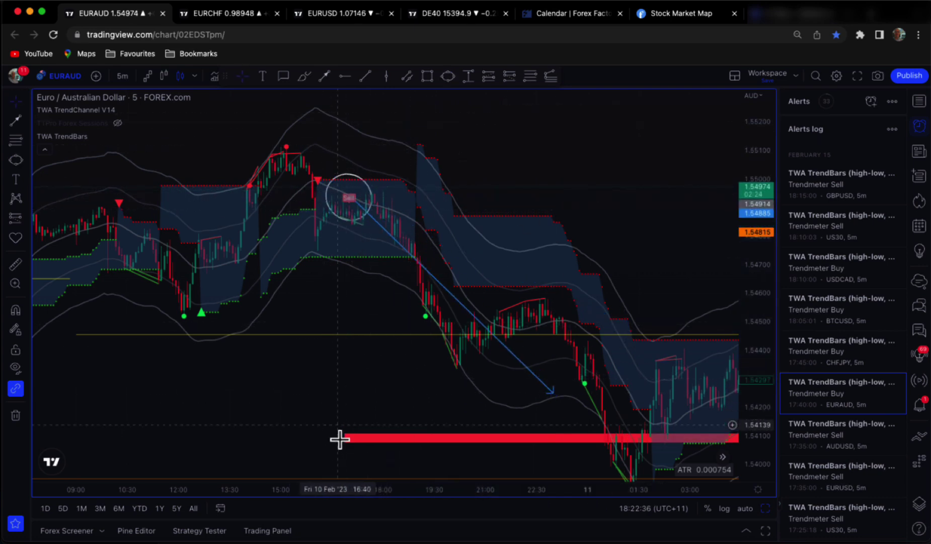
Step: Draw arrows pointing to the red triangle at about 1.55023 and the Sell label at about 1.54968 on 10 February
mouse_move(391, 415)
left_mouse_down()
mouse_move(312, 374)
mouse_move(382, 424)
left_mouse_up()
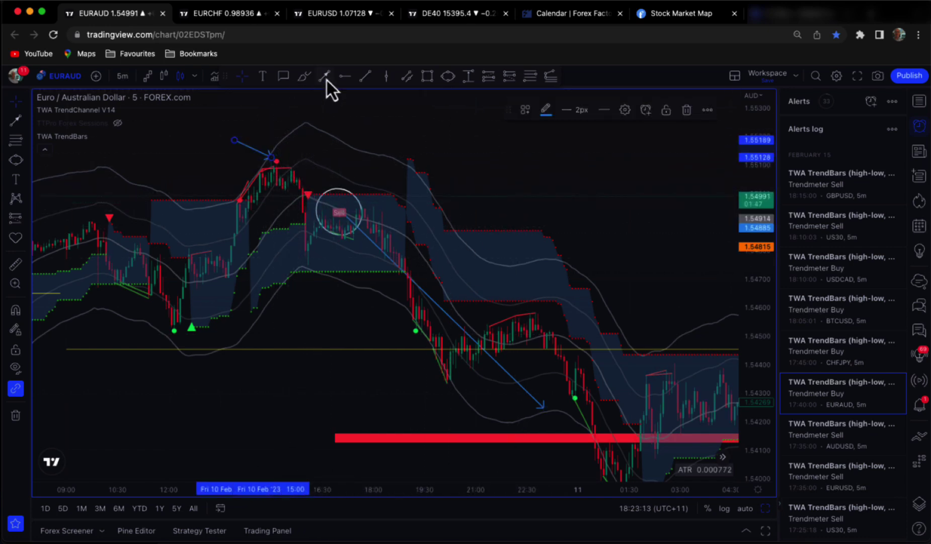
left_click(326, 78)
left_click(357, 130)
left_click(314, 187)
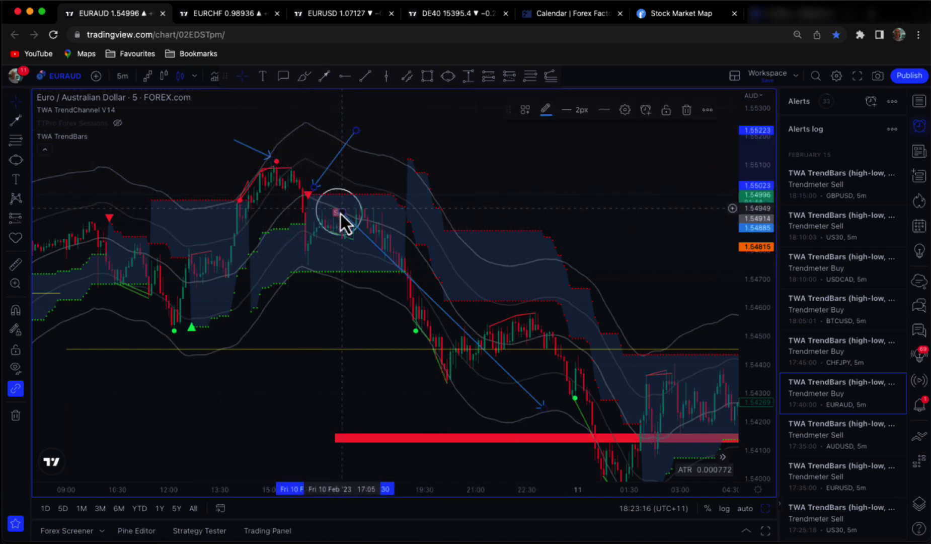
left_click(325, 77)
left_click(401, 139)
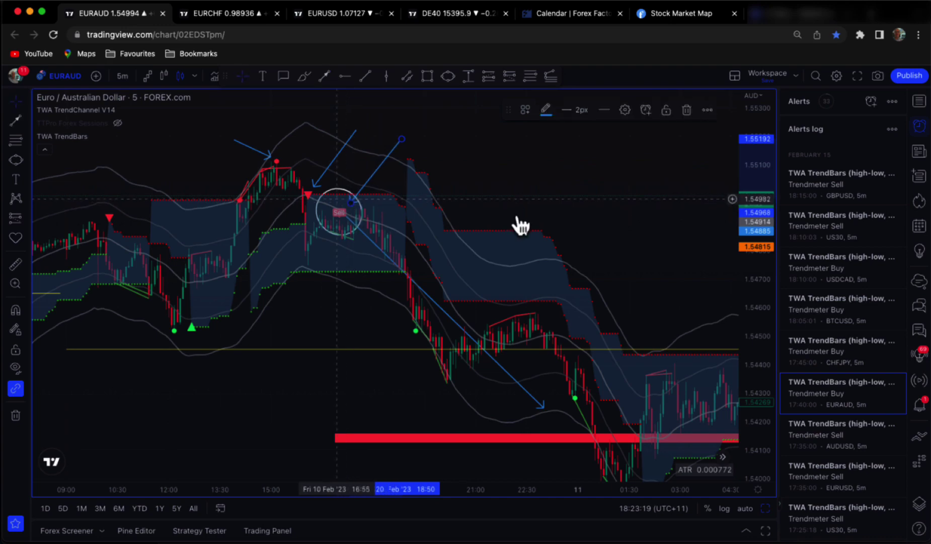
Step: Bring up the 13 February Sell signal on the 5-minute chart and delete the steep blue arrow running down to about 1.54059
scroll(551, 226, "right", 15)
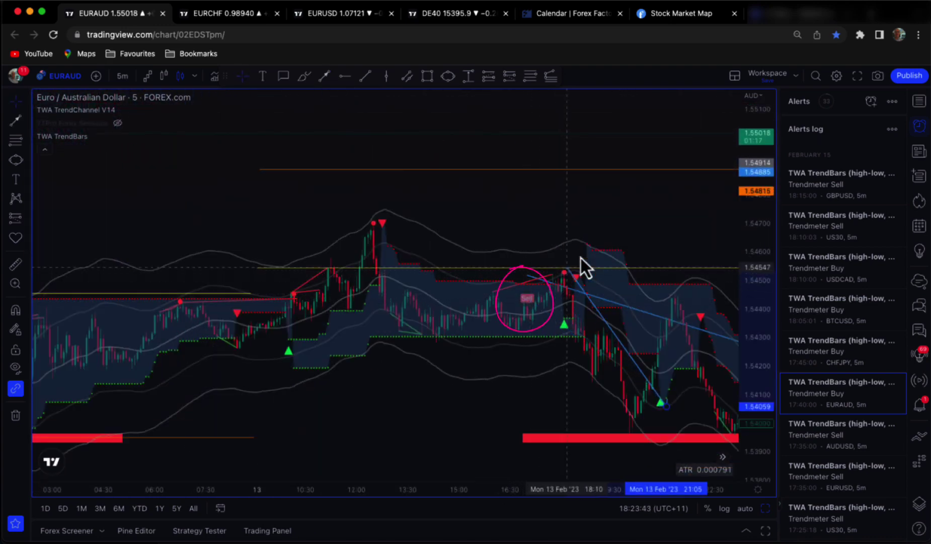
left_click_drag(517, 218, 318, 177)
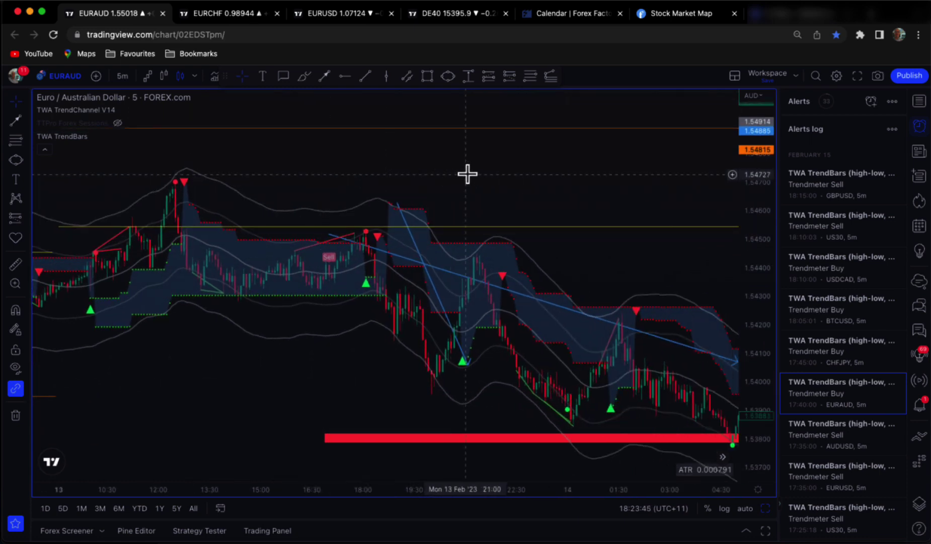
scroll(468, 173, "up", 2)
left_click_drag(756, 310, 758, 237)
left_click_drag(434, 151, 576, 147)
scroll(580, 152, "up", 2)
scroll(581, 152, "up", 1)
left_click_drag(766, 267, 763, 211)
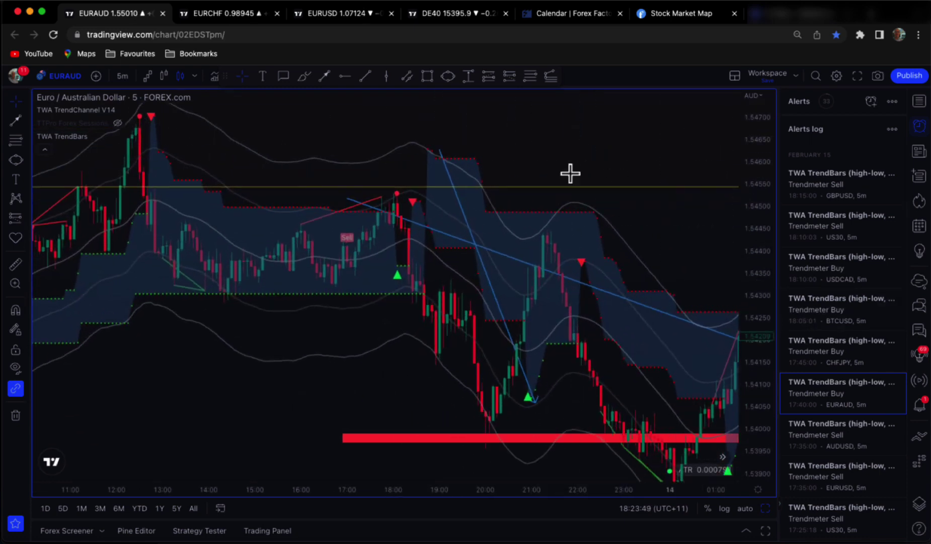
left_click_drag(532, 166, 564, 169)
left_click(474, 157)
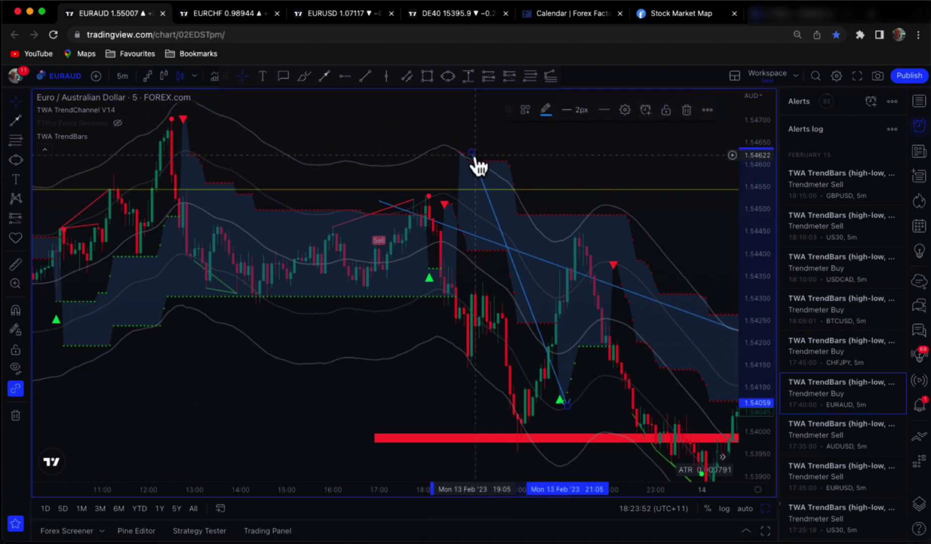
Step: Sketch with the Brush, above the 13 February candles, a sideways range that breaks upward out of its channel and drops
left_click_drag(348, 156, 327, 186)
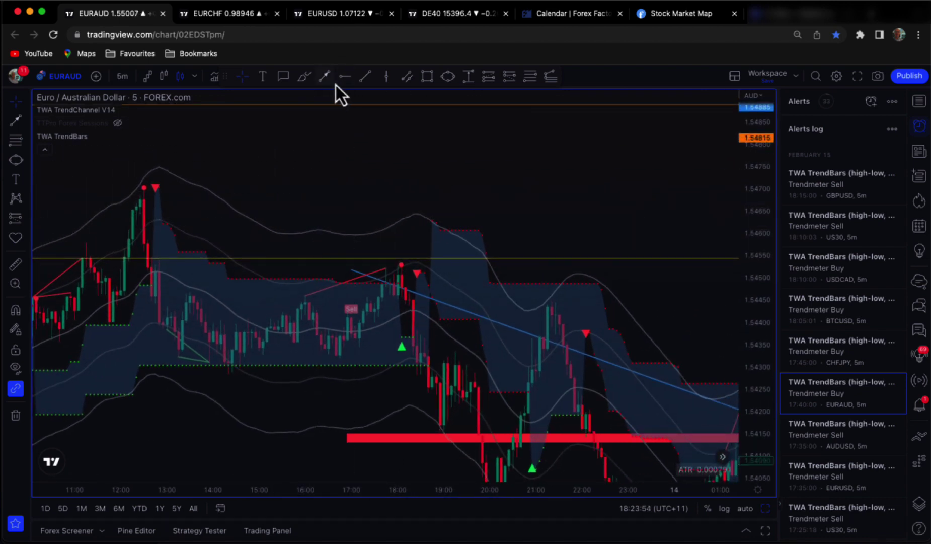
left_click(303, 76)
mouse_move(396, 187)
left_mouse_down()
mouse_move(445, 186)
mouse_move(522, 219)
left_mouse_up()
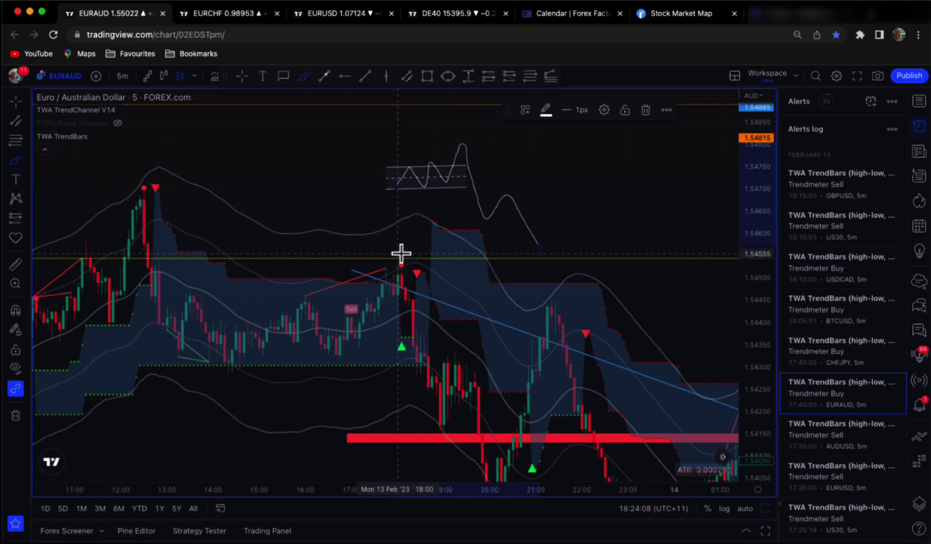
Step: Draw an arrow from about 1.54687 to the 13 February 18:00 high at about 1.54533
left_click(325, 77)
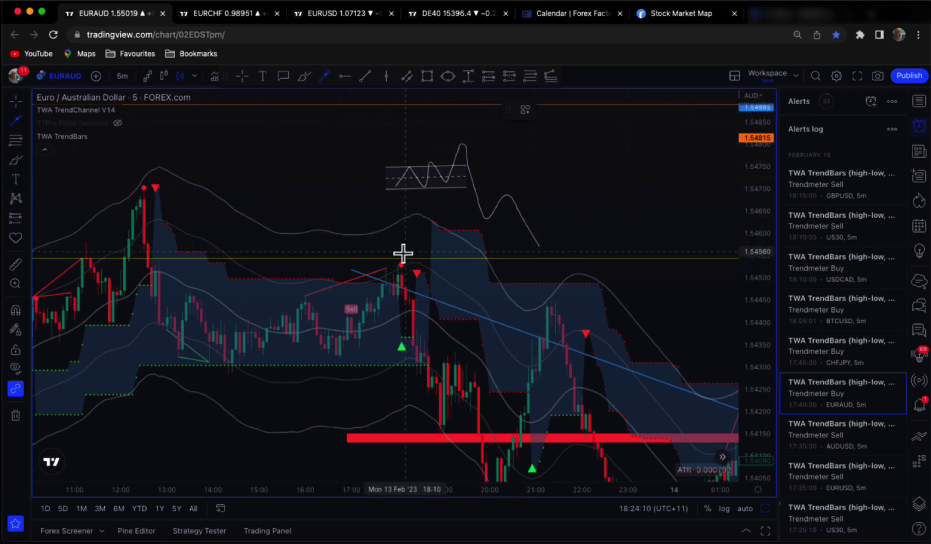
left_click(329, 195)
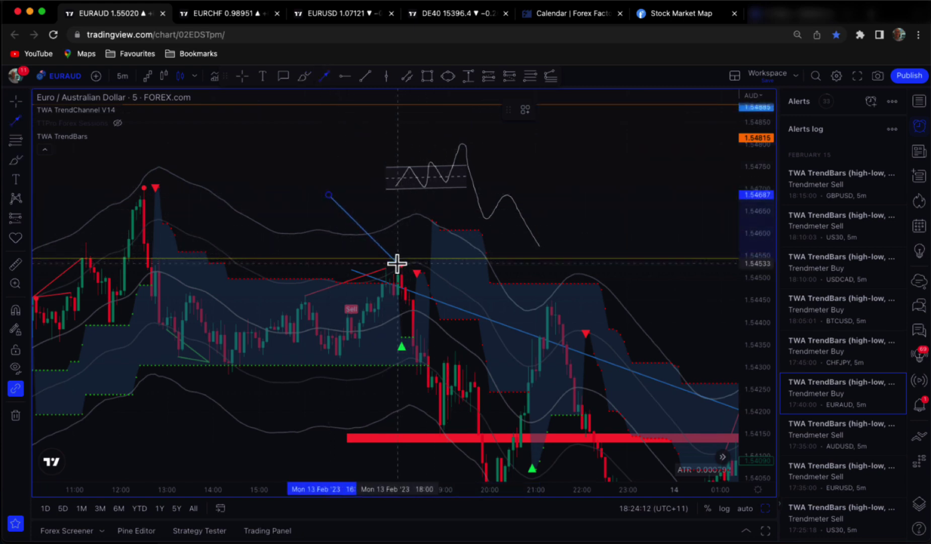
left_click(397, 264)
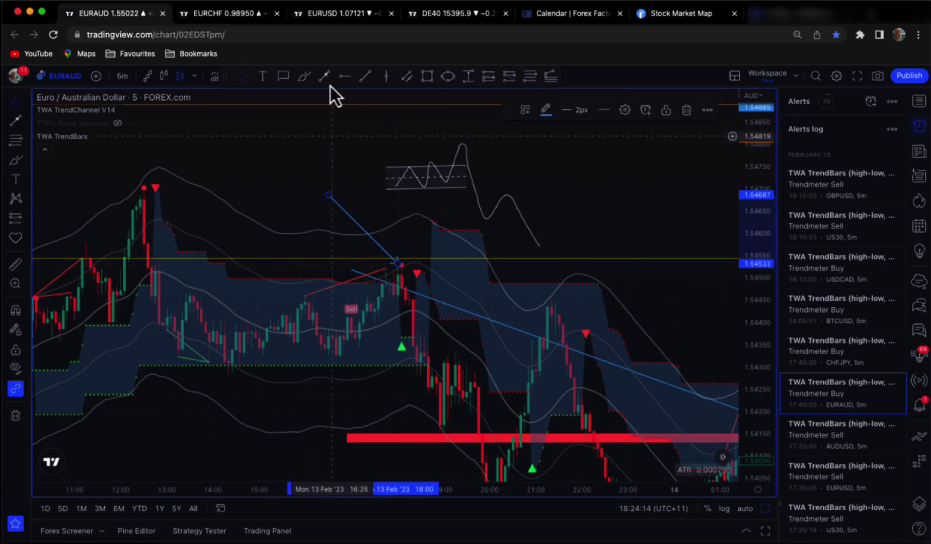
Step: Draw a parallel channel around the 13 February range starting at 13:25, between about 1.54450 and 1.54304
left_click(406, 76)
left_click(187, 299)
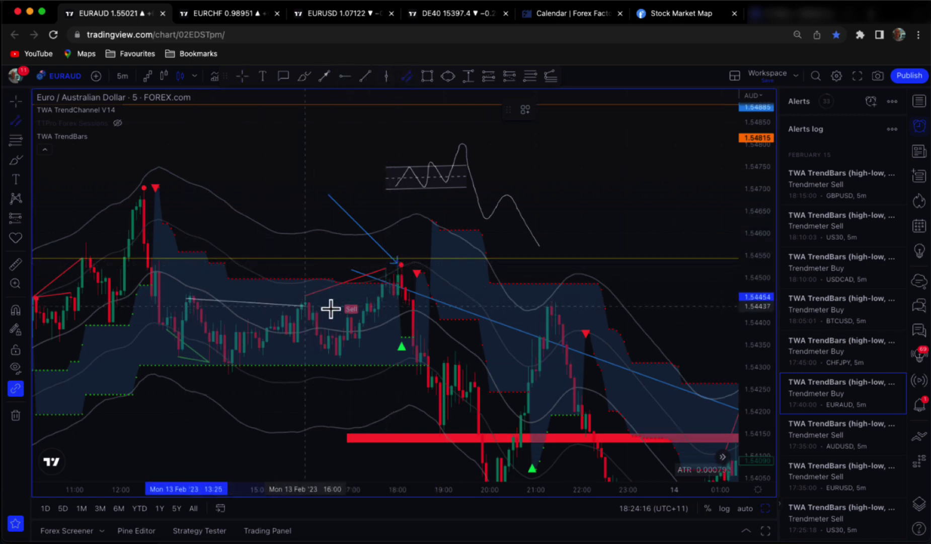
left_click(374, 300)
left_click(367, 364)
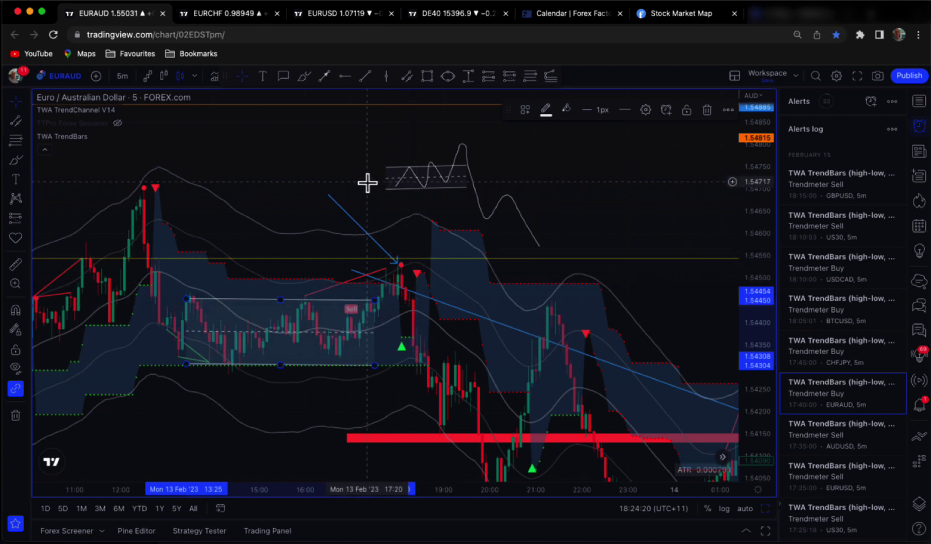
Step: Draw an arrow from the 13 February Sell candle up to the high, and place a short position at 1.54427 with stop 1.54599 and target 1.54112
left_click_drag(271, 146, 272, 136)
left_click_drag(755, 290, 758, 234)
left_click(324, 76)
left_click(352, 298)
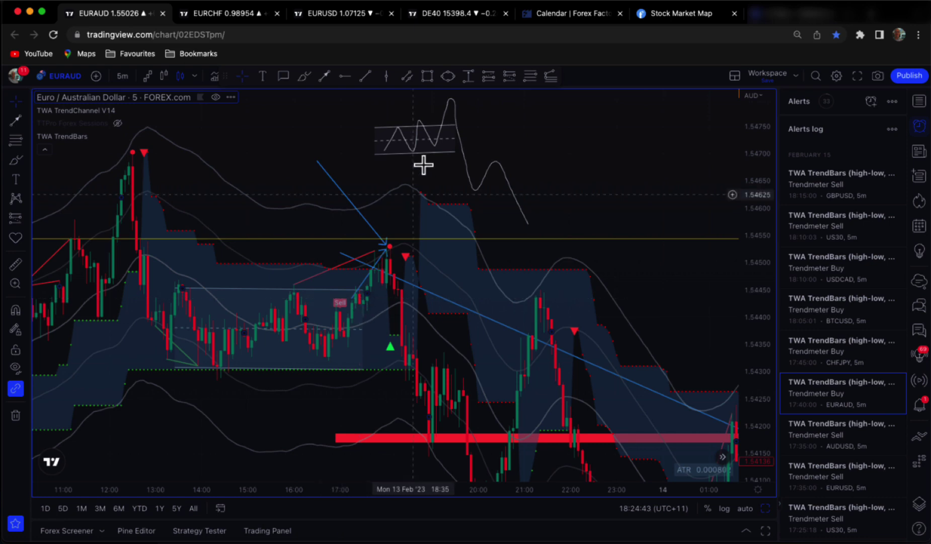
left_click(489, 76)
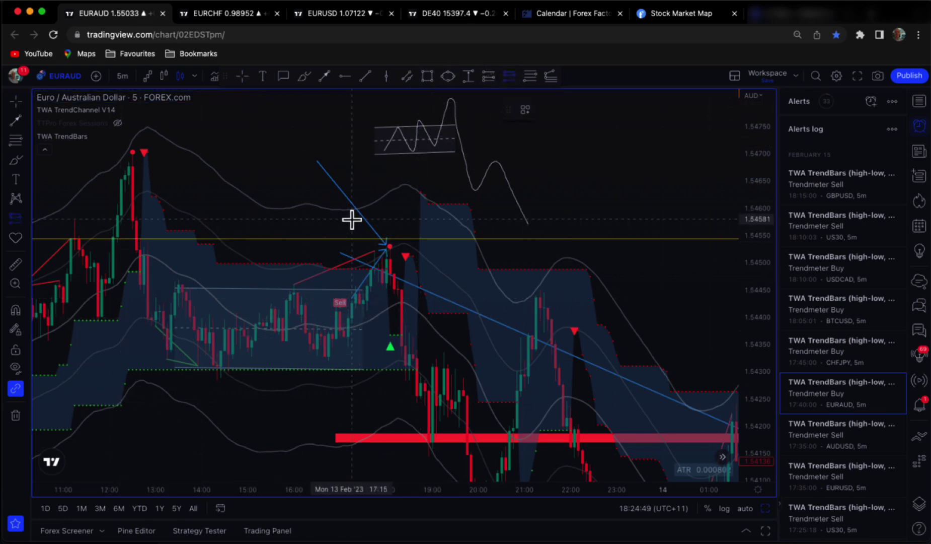
left_click(348, 301)
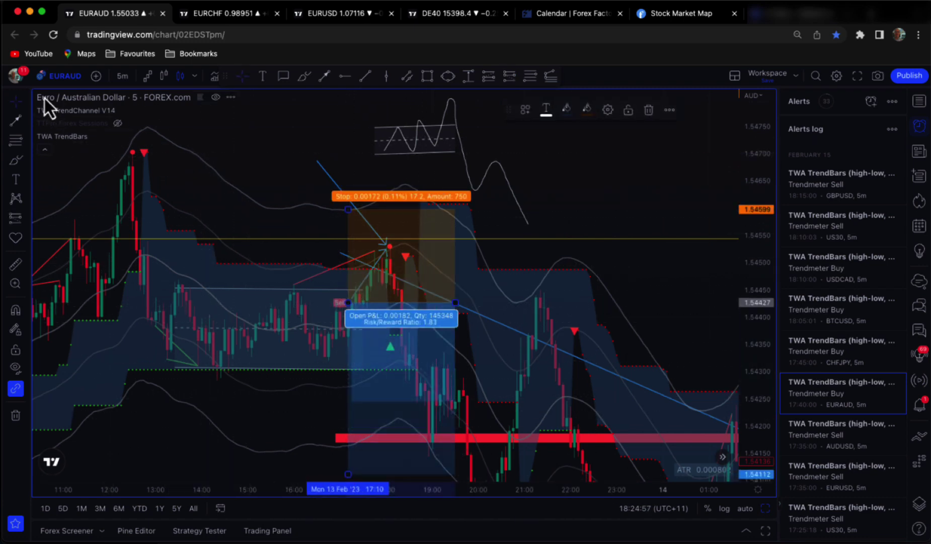
Step: Draw a downward arrow from the 14 February 21:10 Sell signal to about 1.5400 on the 5-minute chart
left_click_drag(630, 217, 428, 201)
scroll(599, 252, "down", 2)
left_click_drag(598, 242, 498, 185)
left_click_drag(629, 219, 240, 233)
scroll(239, 232, "right", 15)
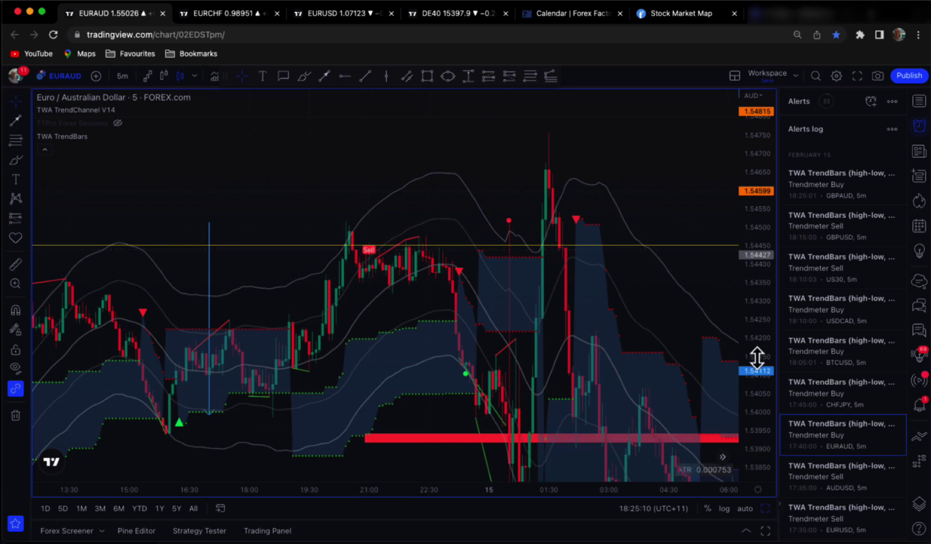
left_click_drag(760, 365, 769, 284)
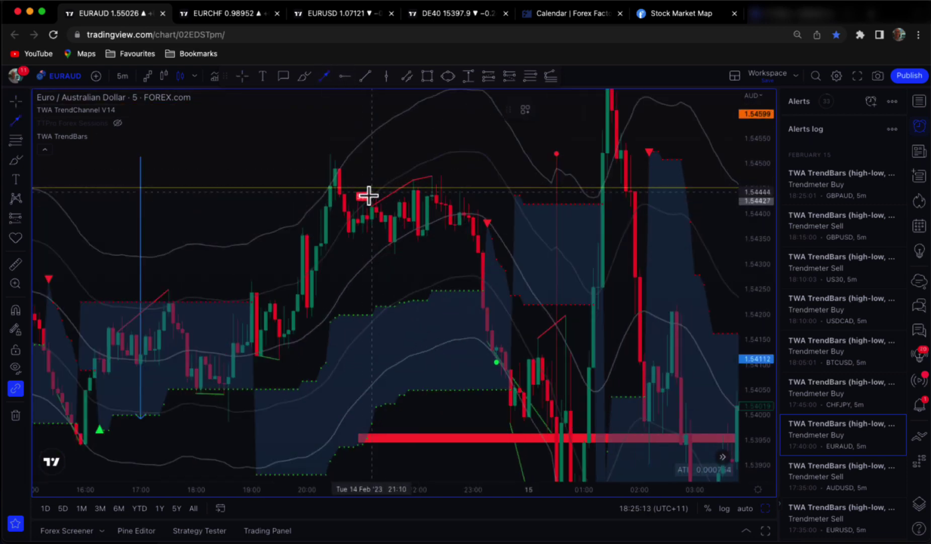
left_click(372, 206)
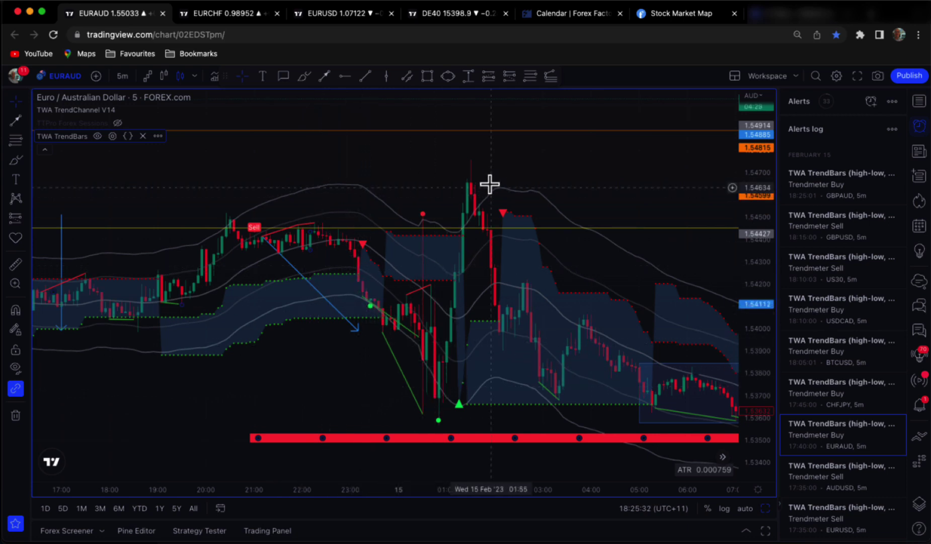
Step: Examine the 5-minute price action between the 14 February Sell signal and the 15 February 12:55 Buy signal
left_click_drag(607, 180, 360, 140)
left_click_drag(255, 180, 222, 179)
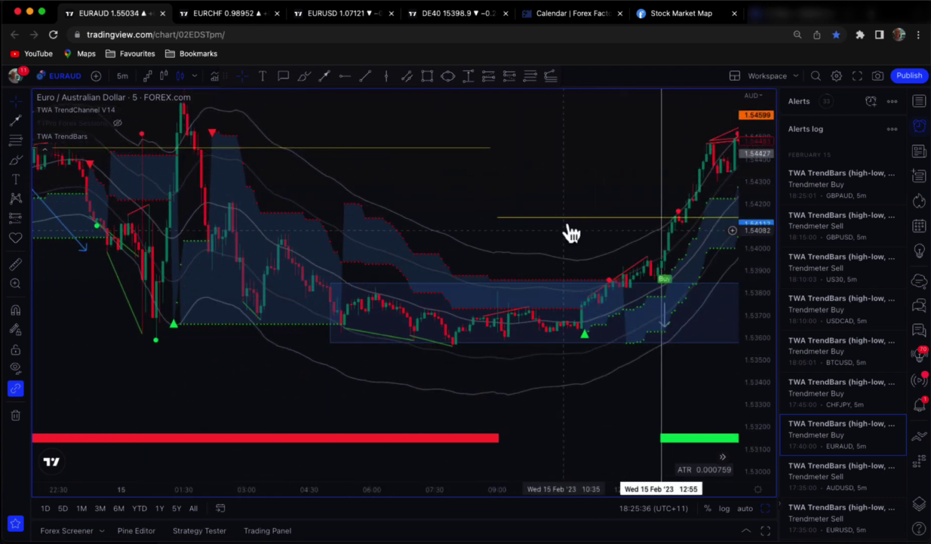
left_click_drag(561, 197, 686, 221)
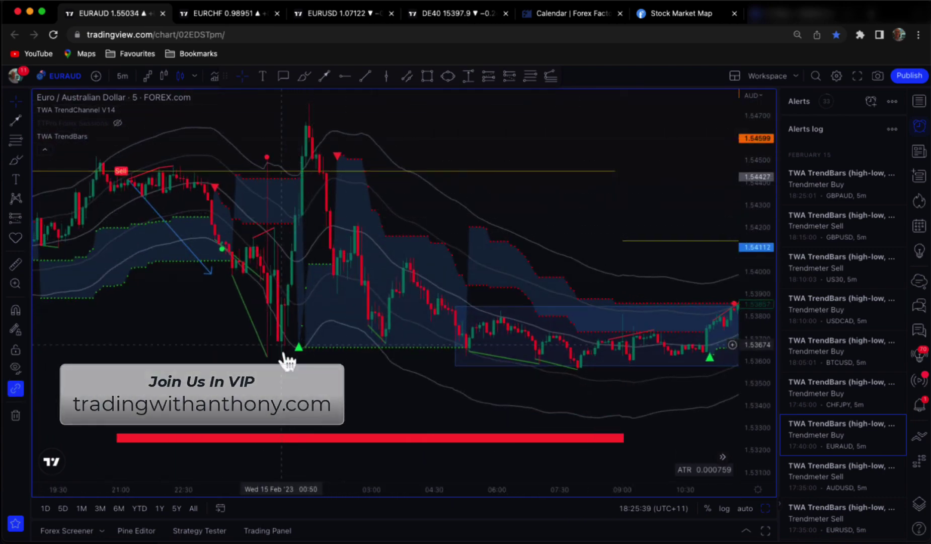
Step: Examine the EURAUD 5-minute price action from the 14 February Sell signal through the rally following the 15 February 12:55 Buy signal
scroll(285, 243, "up", 3)
scroll(505, 135, "left", 5)
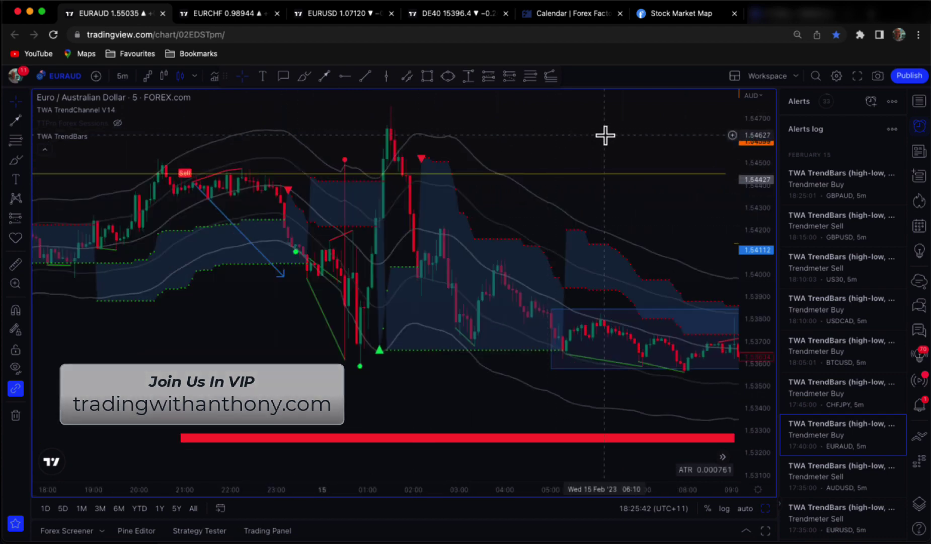
mouse_move(616, 154)
left_mouse_down()
mouse_move(536, 158)
mouse_move(619, 162)
left_mouse_up()
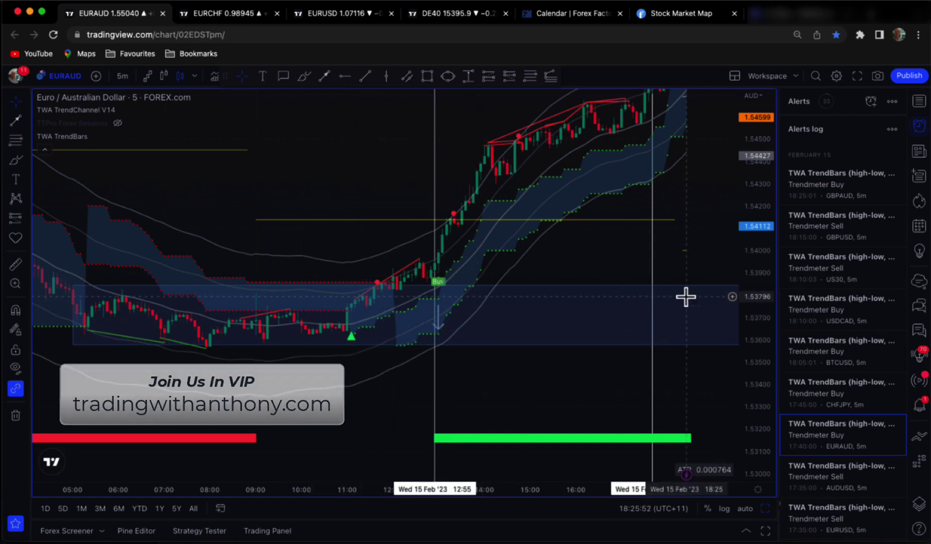
left_click_drag(760, 304, 576, 266)
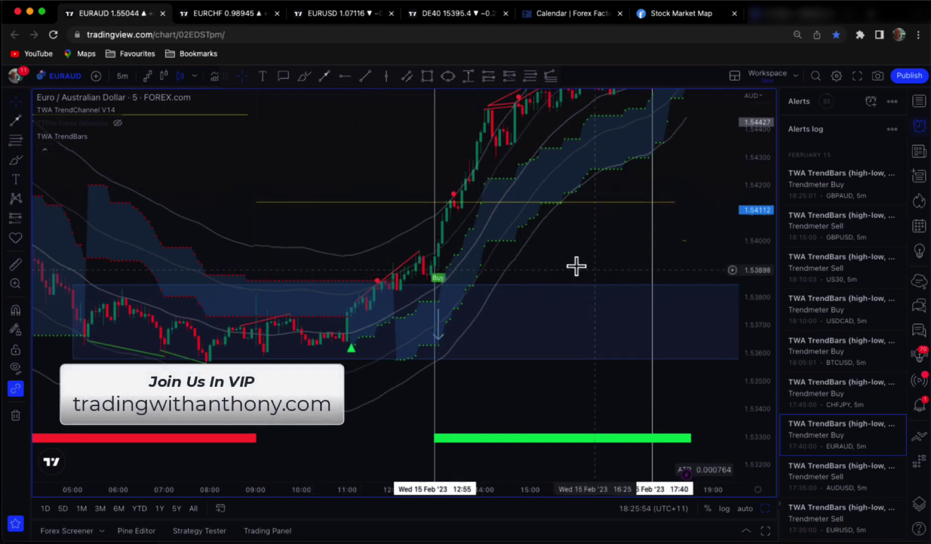
Step: Enlarge the EURAUD 4-hour chart, check the TWA TrendBars inputs there, and remove all drawings
left_click(766, 508)
left_click(602, 323)
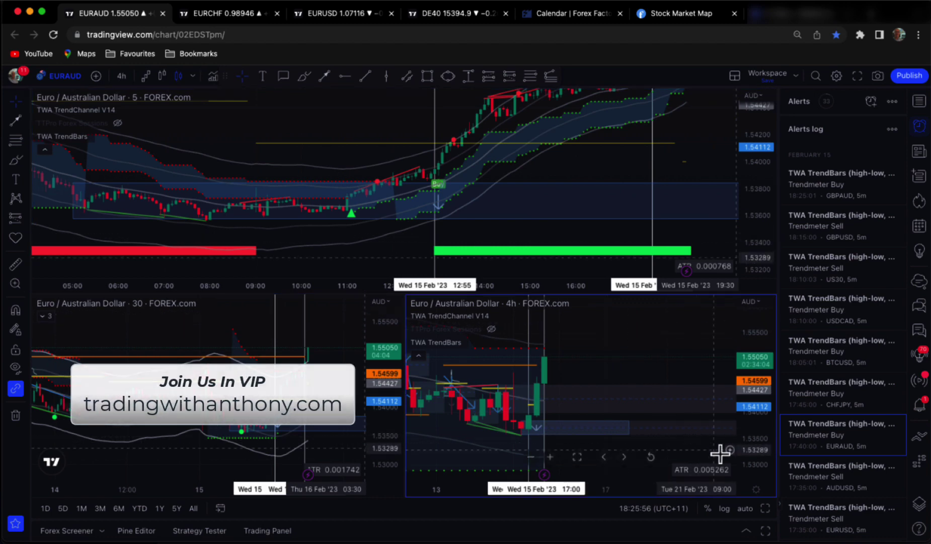
left_click(766, 508)
scroll(638, 222, "up", 3)
left_click_drag(590, 179, 702, 182)
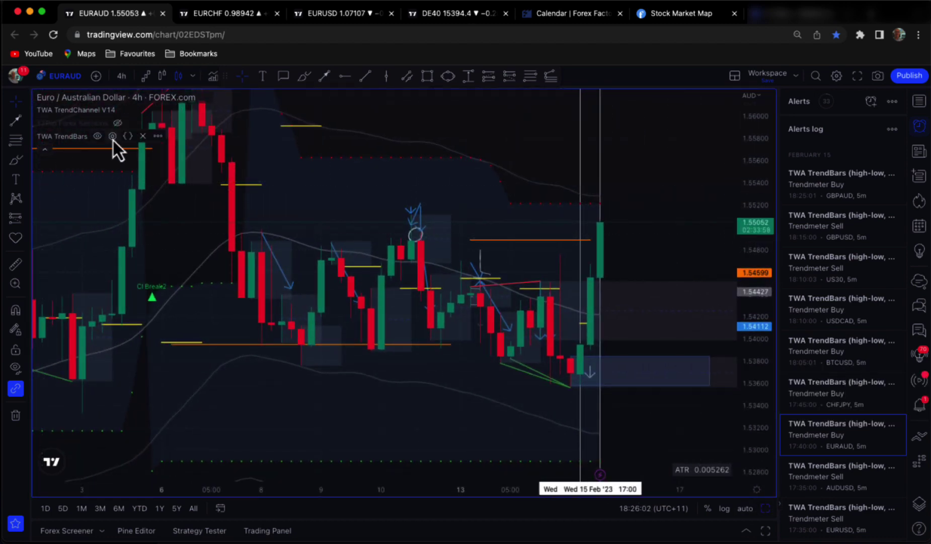
left_click(113, 138)
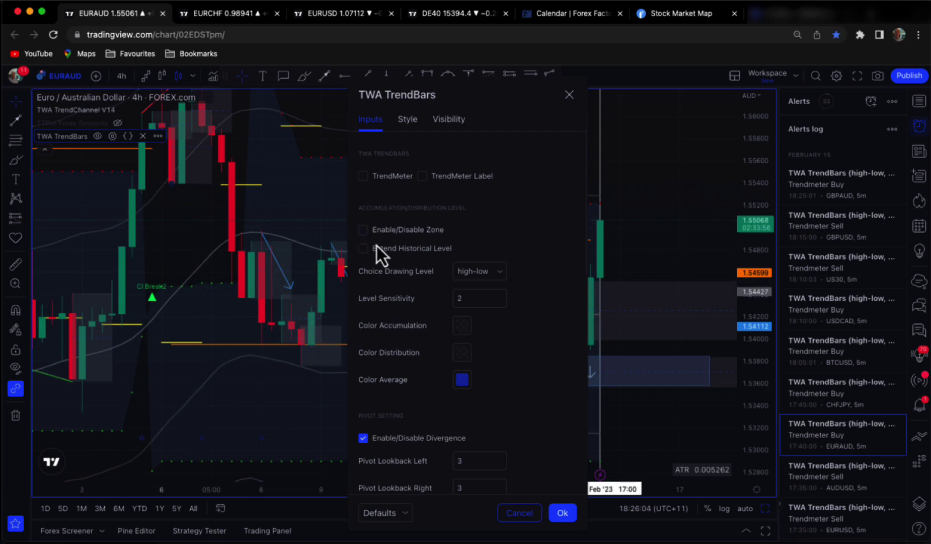
left_click(564, 512)
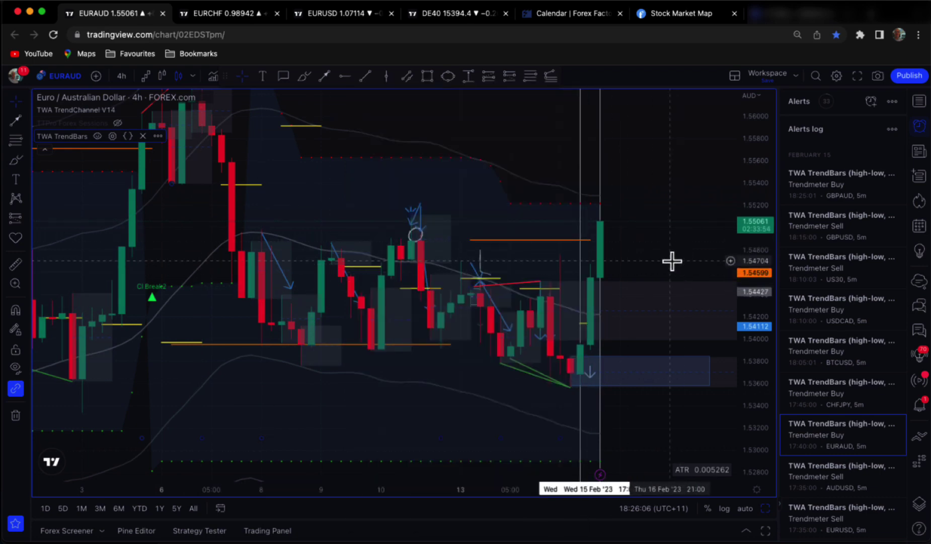
left_click(75, 415)
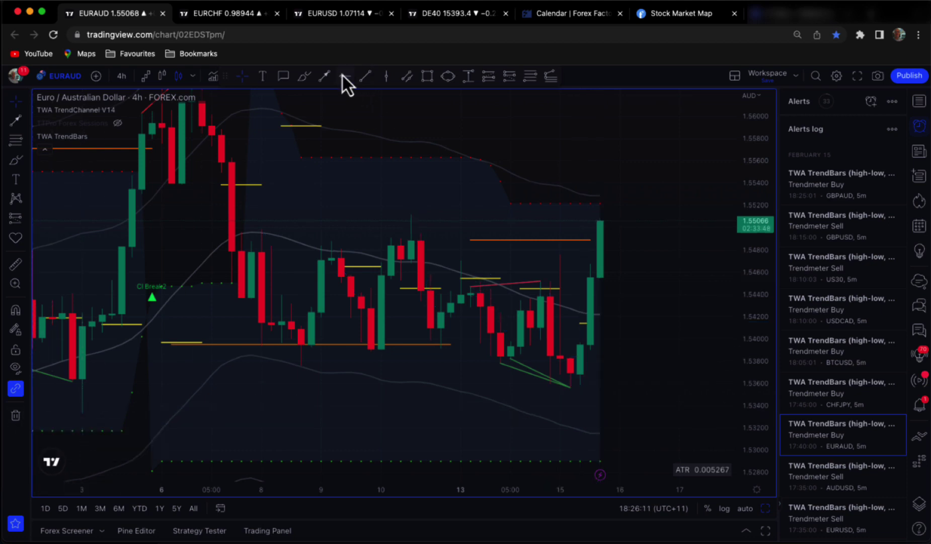
Step: Draw a descending trend line from about 1.55313 to 1.54329 and a rectangle zone between about 1.54514 and 1.54012 on the 4-hour chart
left_click(367, 78)
left_click(341, 193)
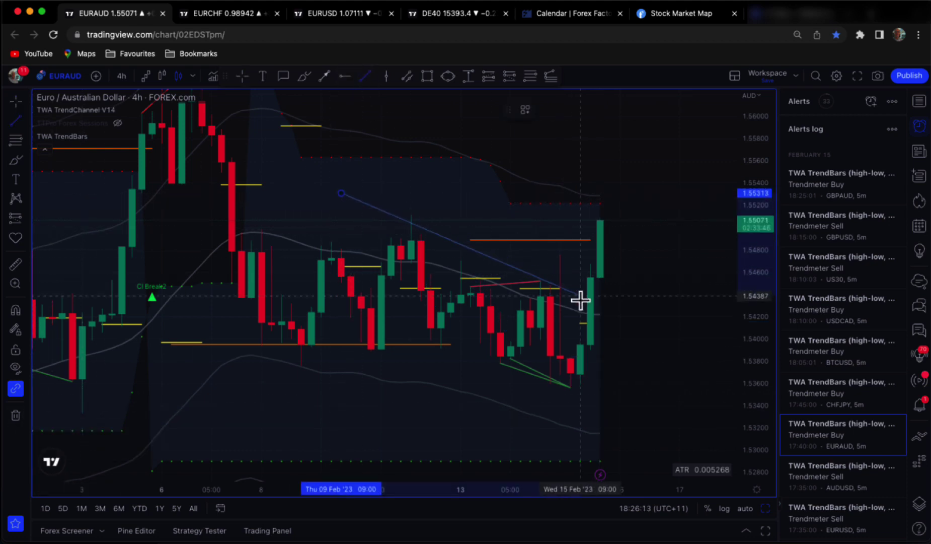
left_click(620, 302)
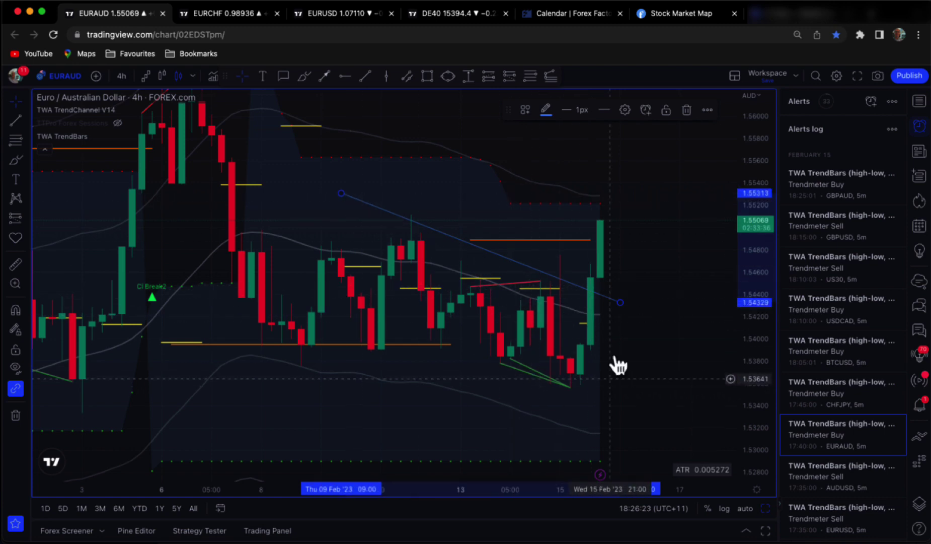
left_click(428, 77)
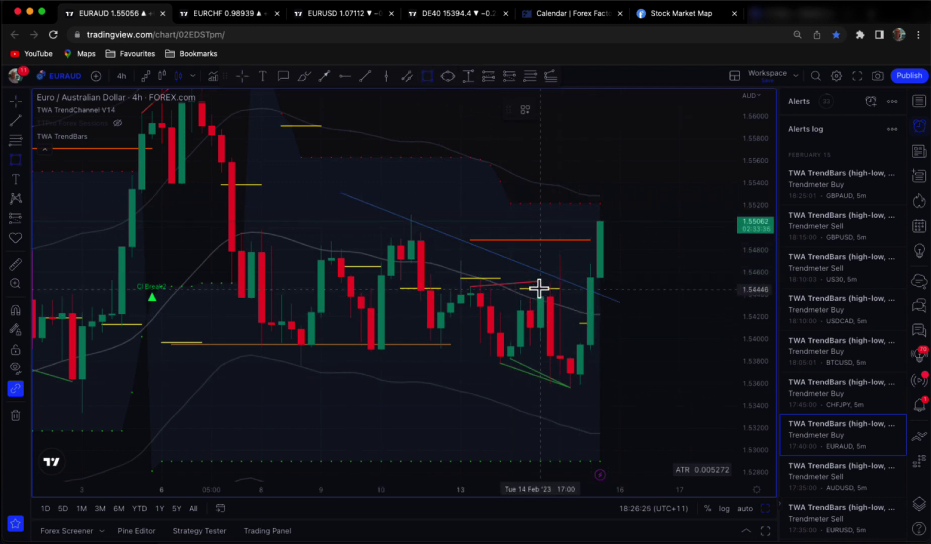
left_click(670, 337)
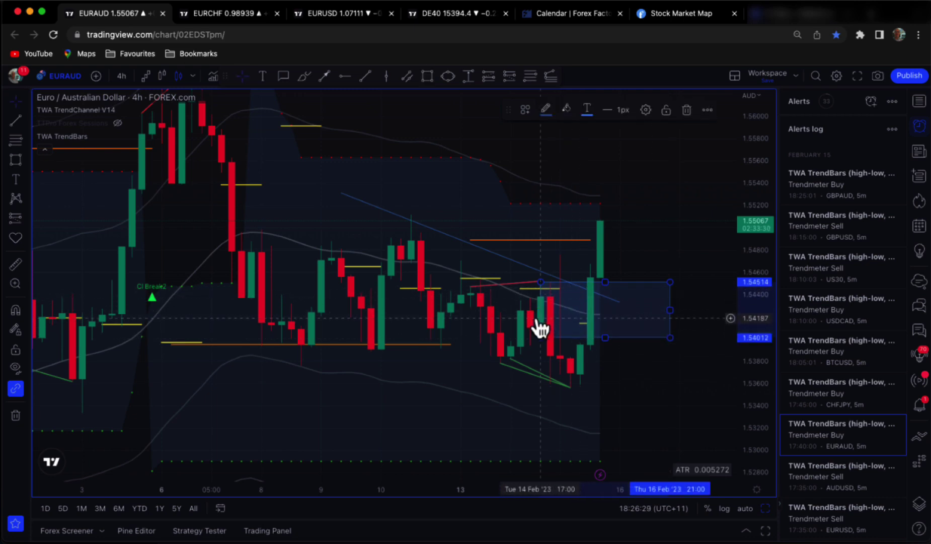
Step: Draw a downward arrow from the trend line at about 1.54377 to about 1.53368 on 16 February 13:00
left_click(325, 77)
left_click(599, 297)
left_click(649, 406)
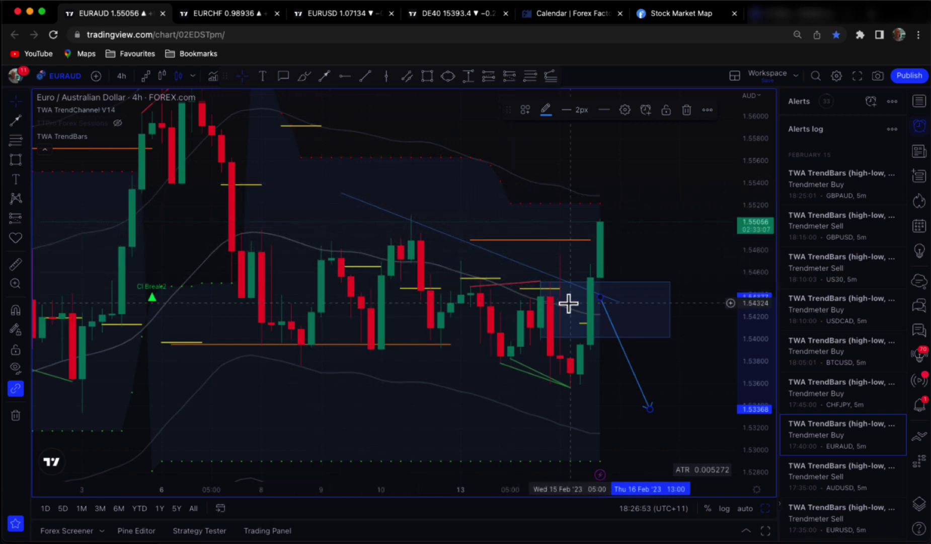
scroll(636, 263, "down", 1)
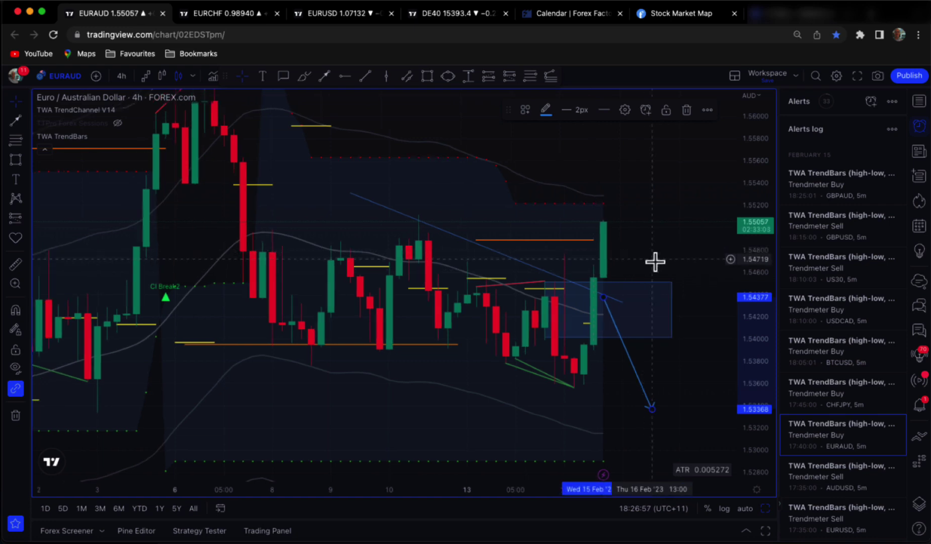
Step: Restore the three-chart layout and examine the EURAUD 5-minute chart around the 15 February Buy signal
left_click(766, 507)
left_click_drag(394, 269, 526, 196)
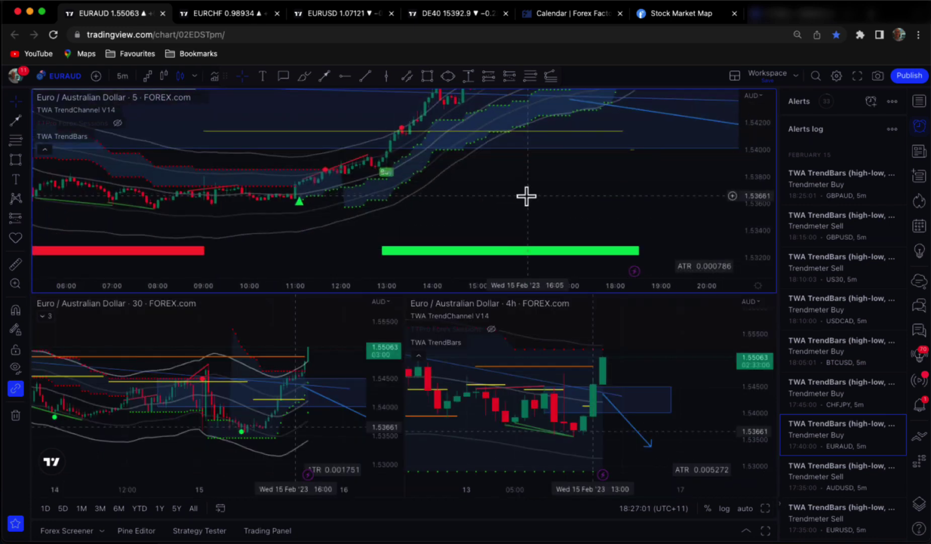
scroll(527, 196, "down", 1)
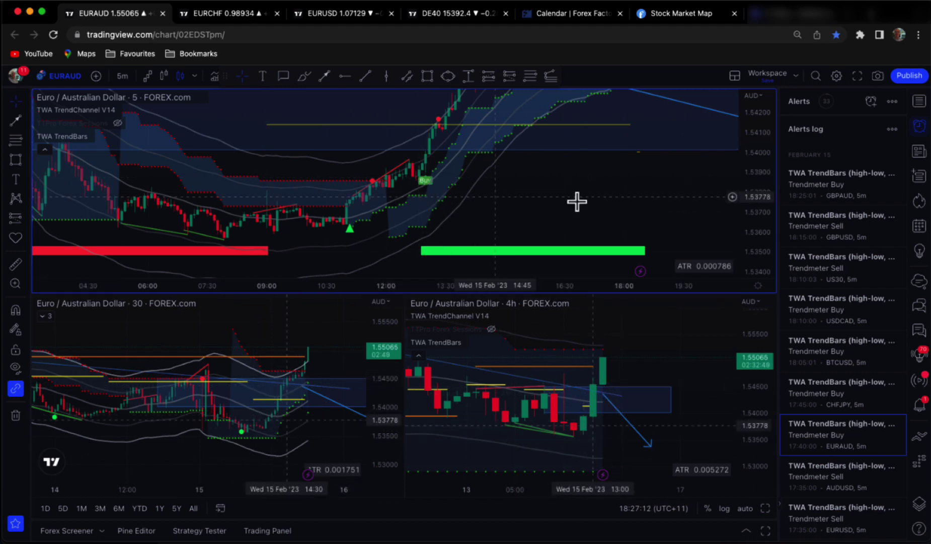
Step: Load the charts of the 17:35 AUDUSD Sell alert from the alerts log and remove all their drawings
scroll(836, 419, "down", 3)
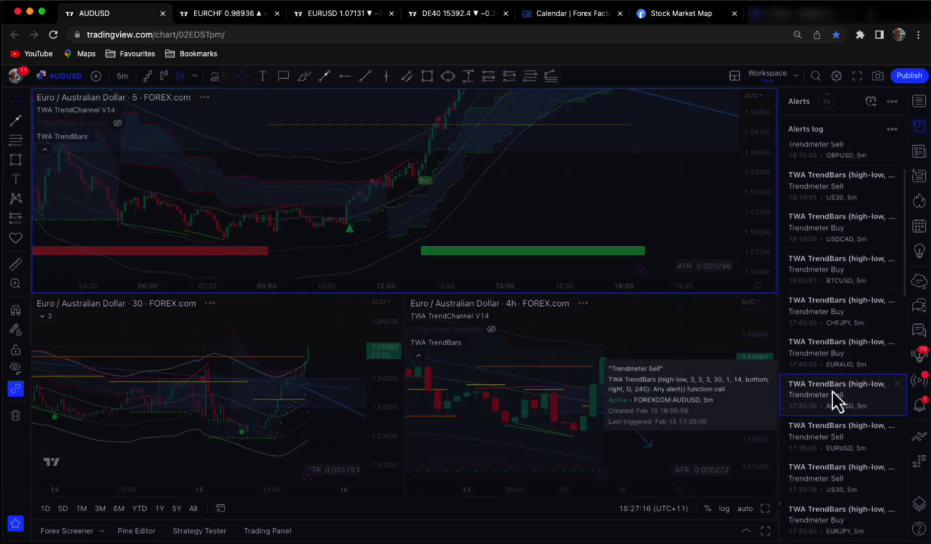
left_click(832, 390)
left_click(623, 357)
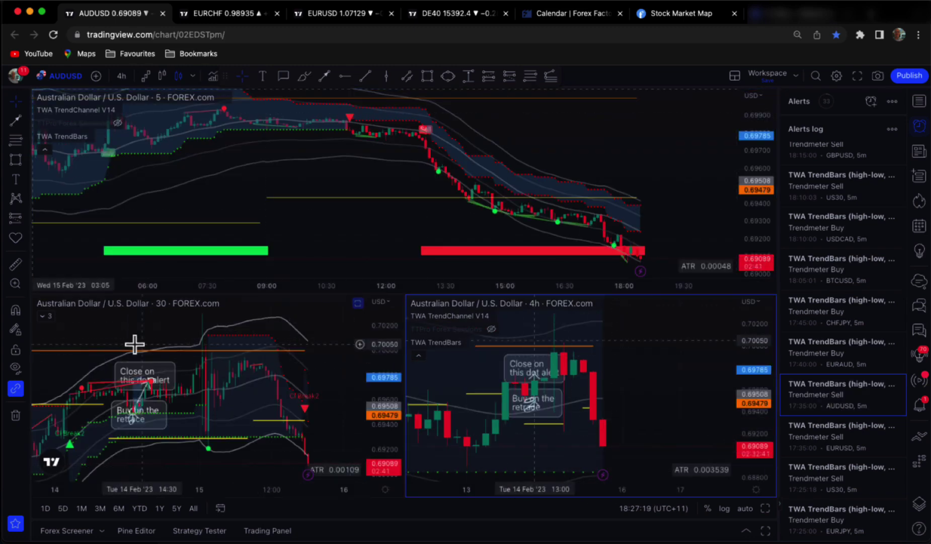
left_click(15, 416)
left_click(58, 417)
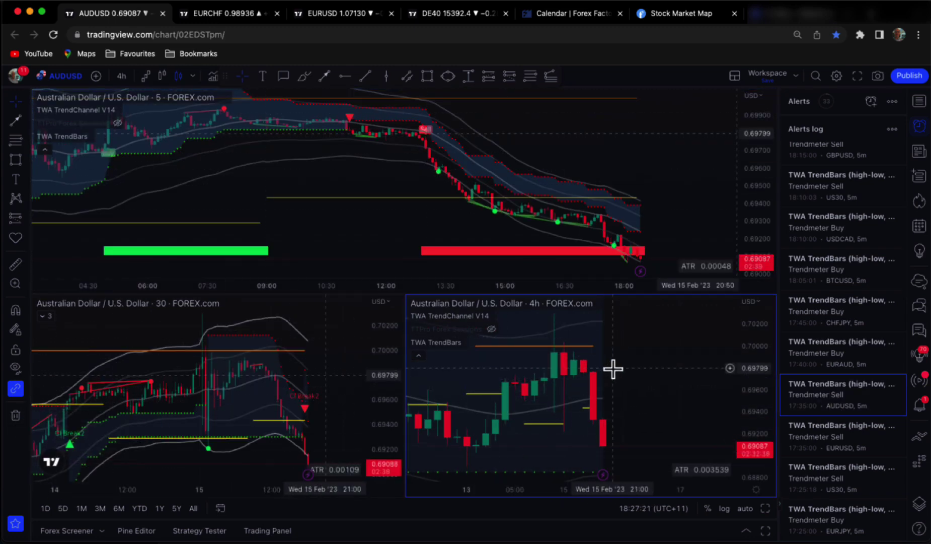
scroll(656, 368, "down", 1)
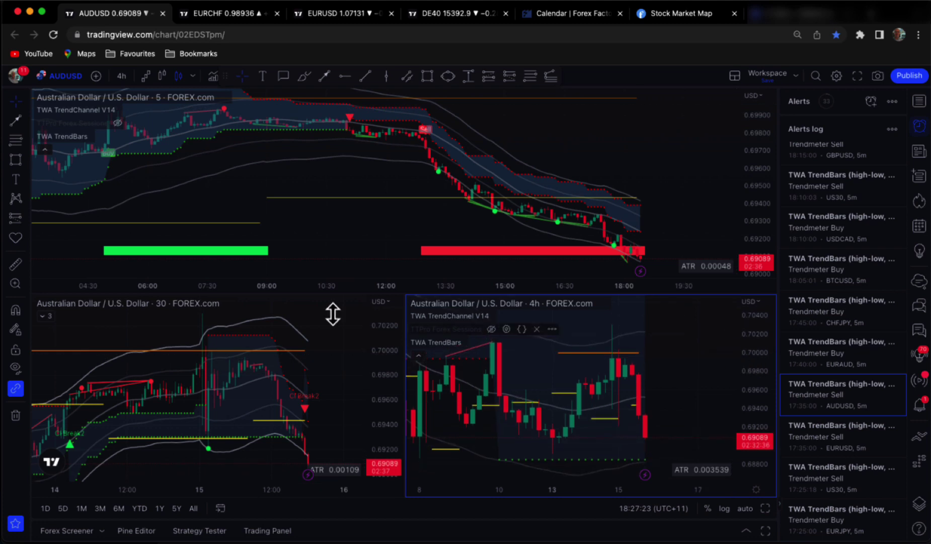
Step: Mark the AUDUSD Sell signal with a vertical line at 15 February 13:00 and a horizontal ray at about 0.69805
left_click(387, 76)
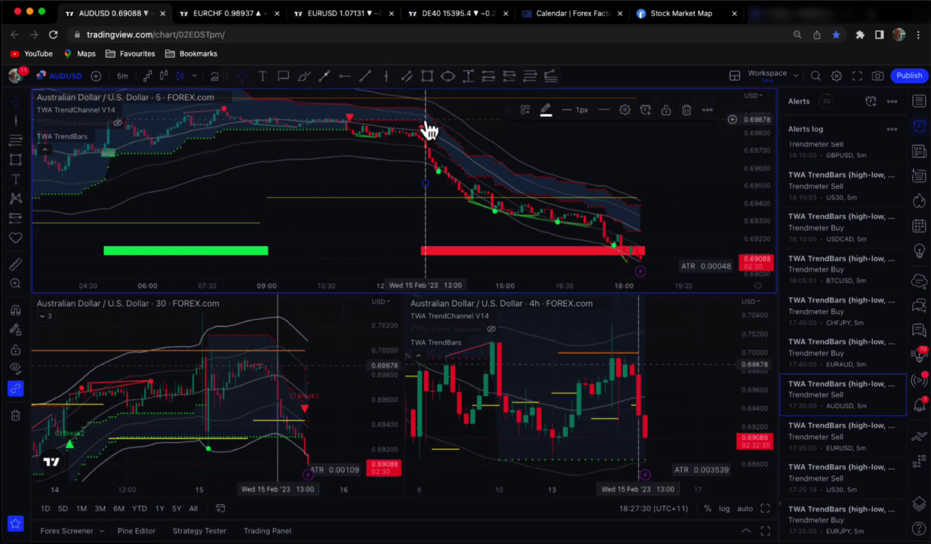
left_click(426, 183)
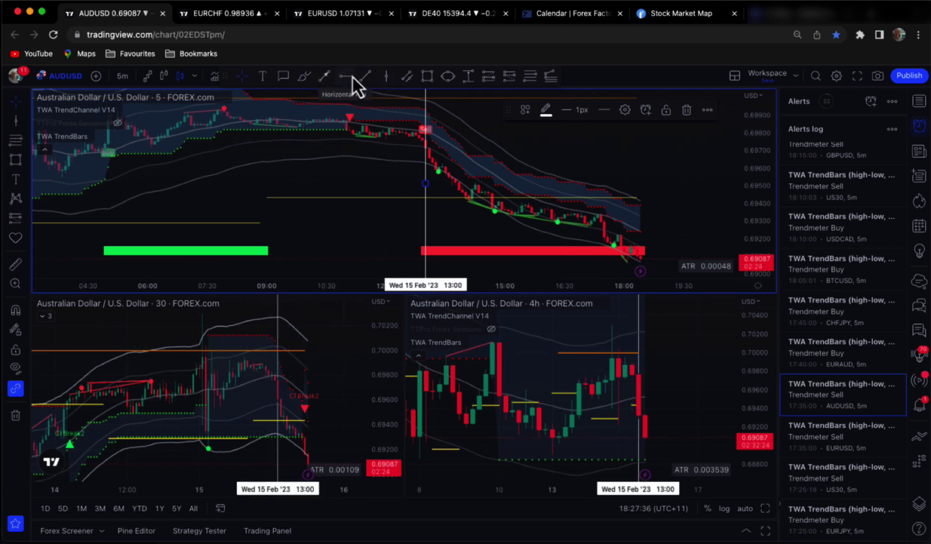
key("alt+h")
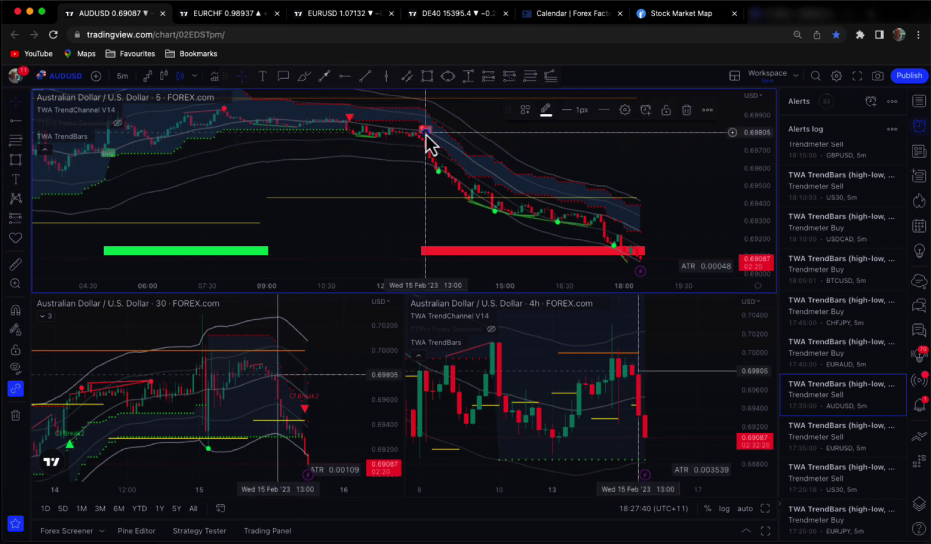
left_click(16, 102)
left_click(51, 104)
left_click(330, 180)
Step: Examine AUDUSD price action around the 15 February 13:00 Sell signal on the 5-minute, 30-minute and 4-hour charts
scroll(330, 179, "up", 1)
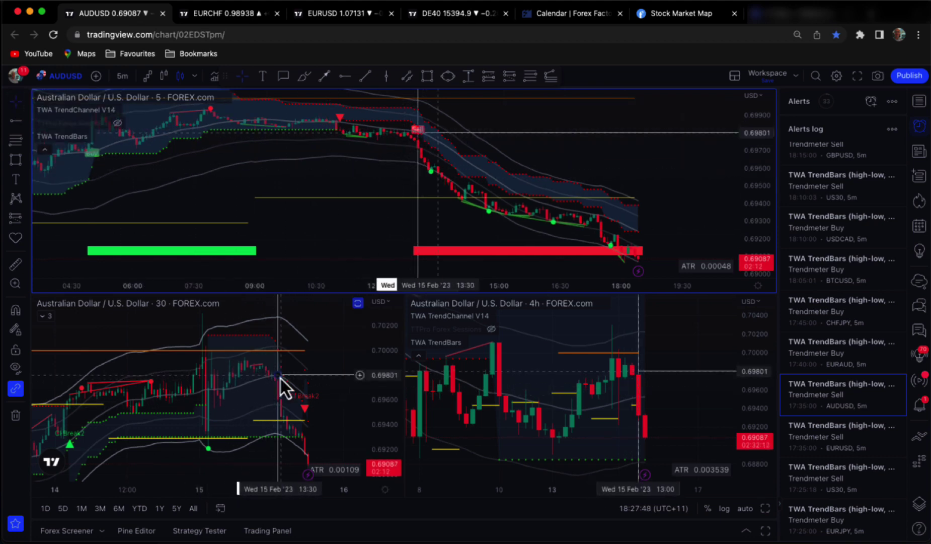
left_click_drag(280, 378, 260, 352)
scroll(688, 353, "down", 5)
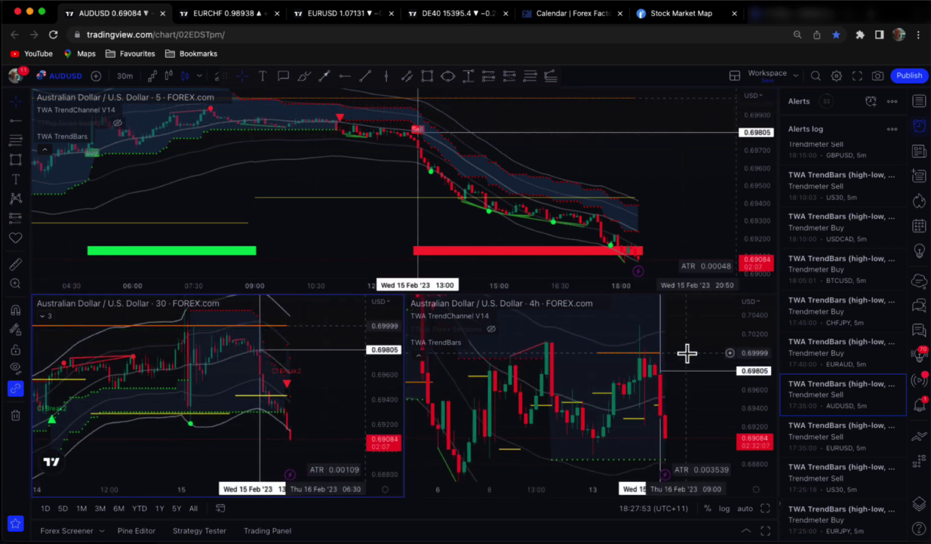
left_click_drag(757, 348, 756, 397)
left_click_drag(697, 347, 678, 351)
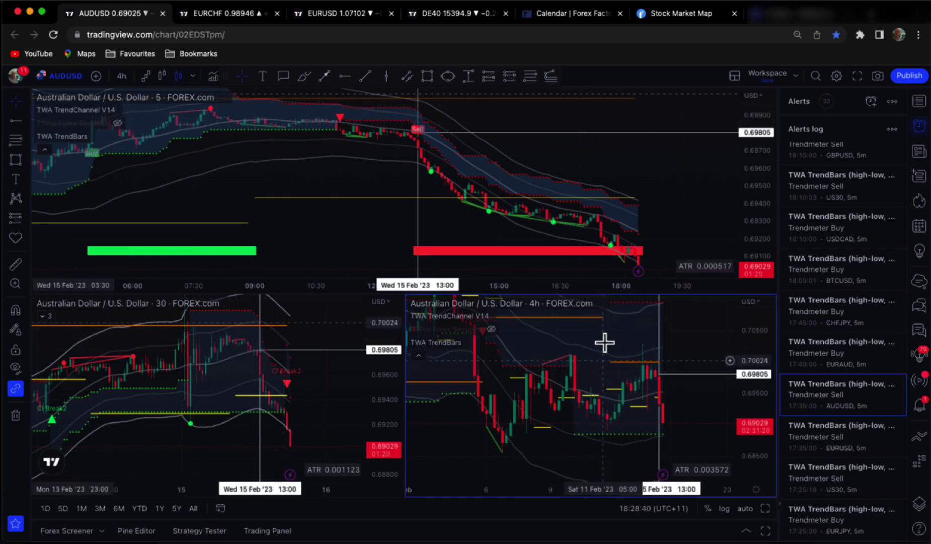
left_click_drag(674, 202, 704, 187)
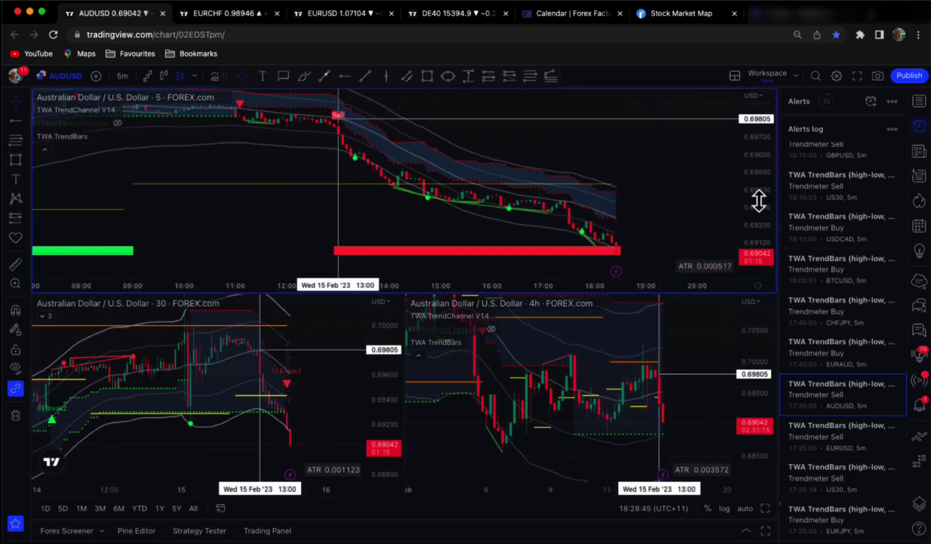
left_click_drag(759, 201, 759, 144)
left_click_drag(665, 146, 705, 204)
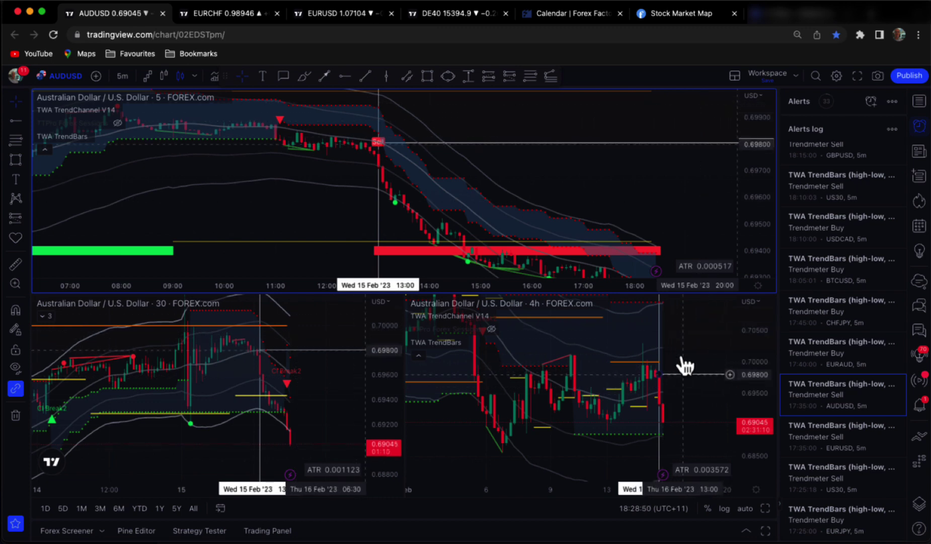
left_click_drag(586, 273, 590, 281)
scroll(620, 325, "up", 1)
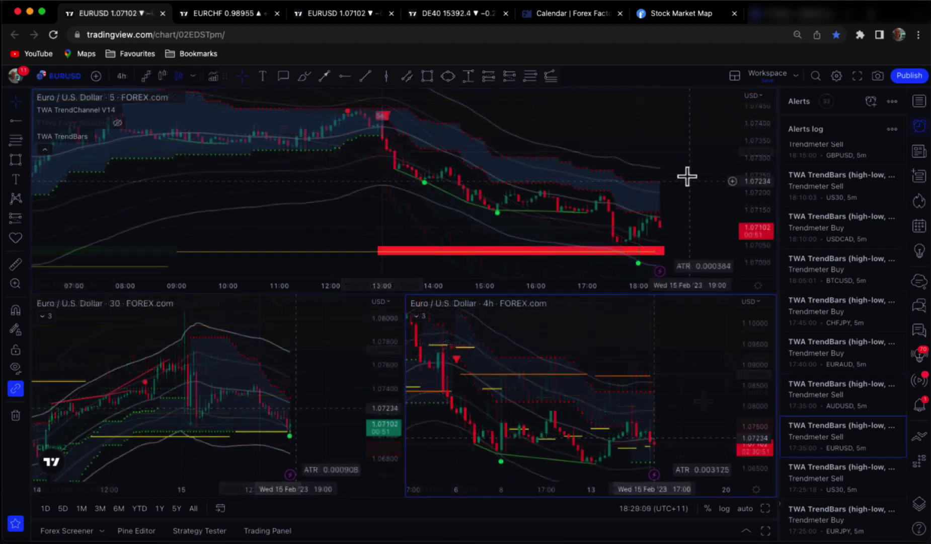
Step: Mark the EURUSD Sell signal with a vertical line at 15 February 13:00 and switch the 5-minute chart to 3 minutes
left_click_drag(686, 176, 703, 181)
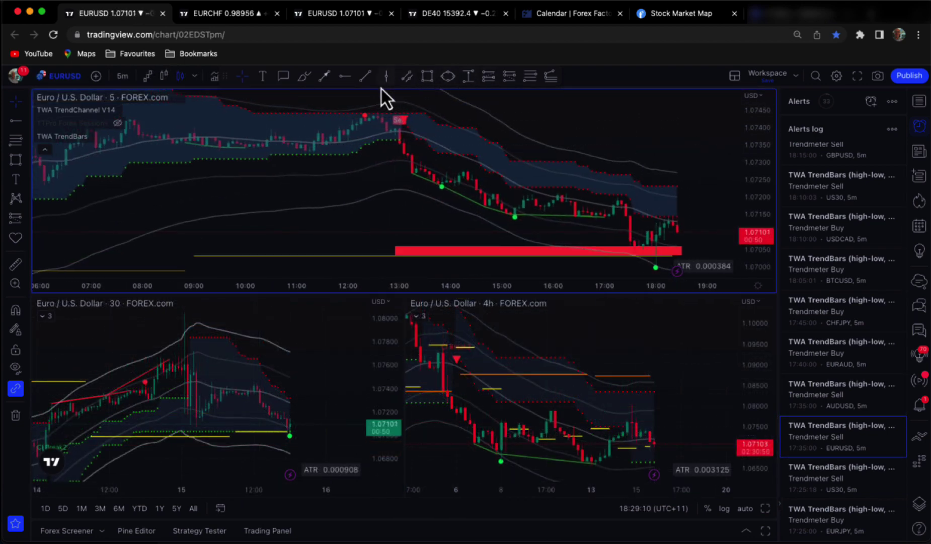
left_click(123, 76)
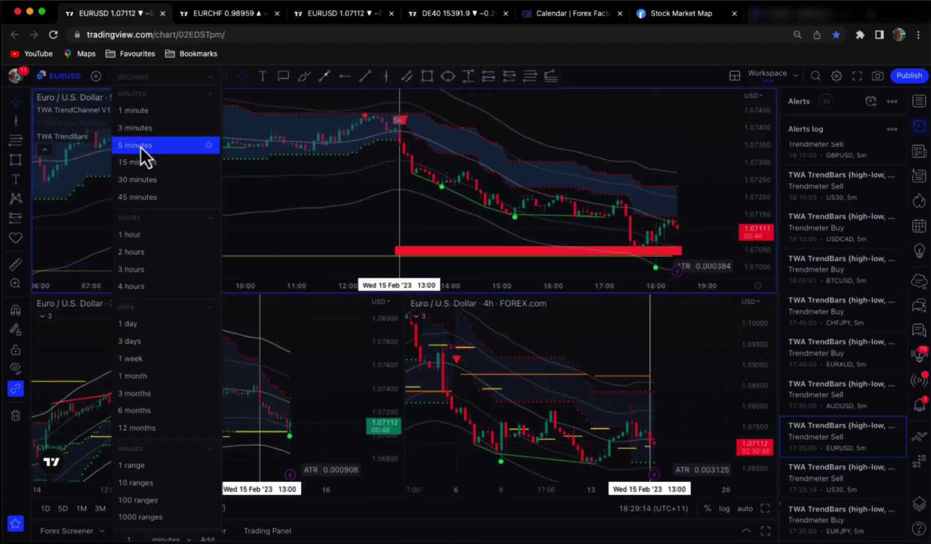
left_click(136, 128)
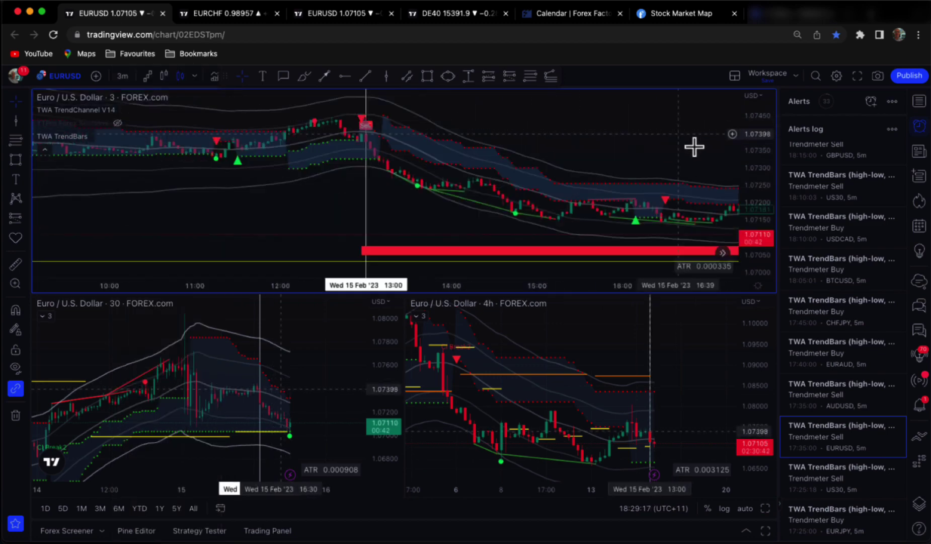
left_click_drag(744, 183, 732, 137)
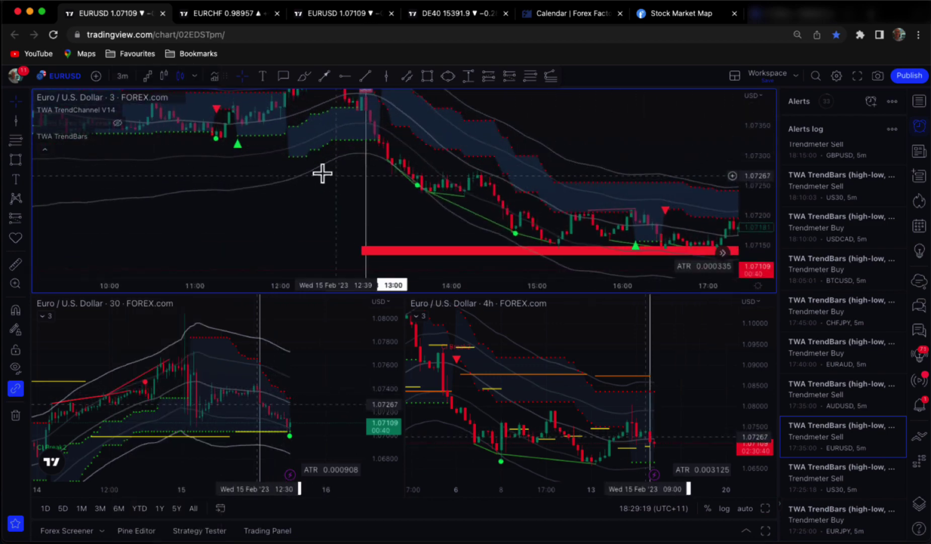
left_click_drag(293, 172, 348, 246)
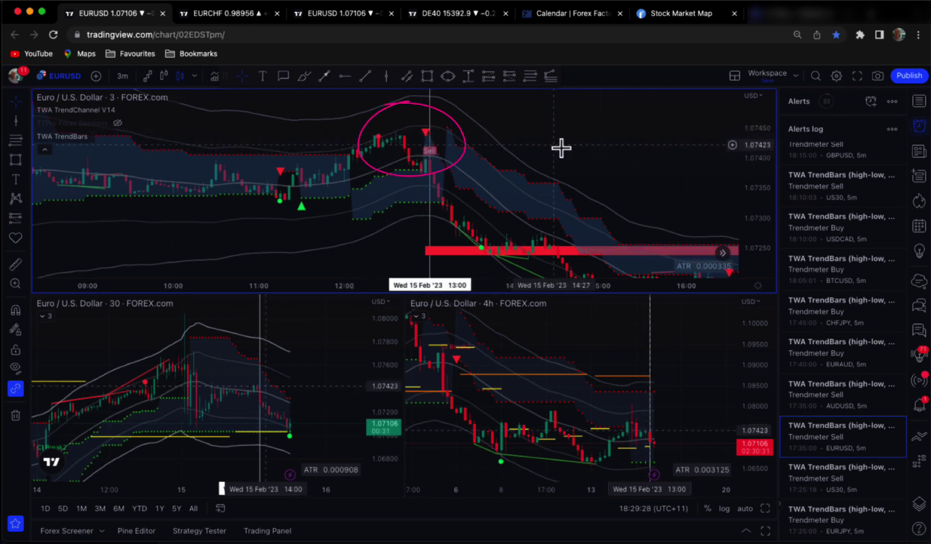
left_click_drag(578, 150, 604, 149)
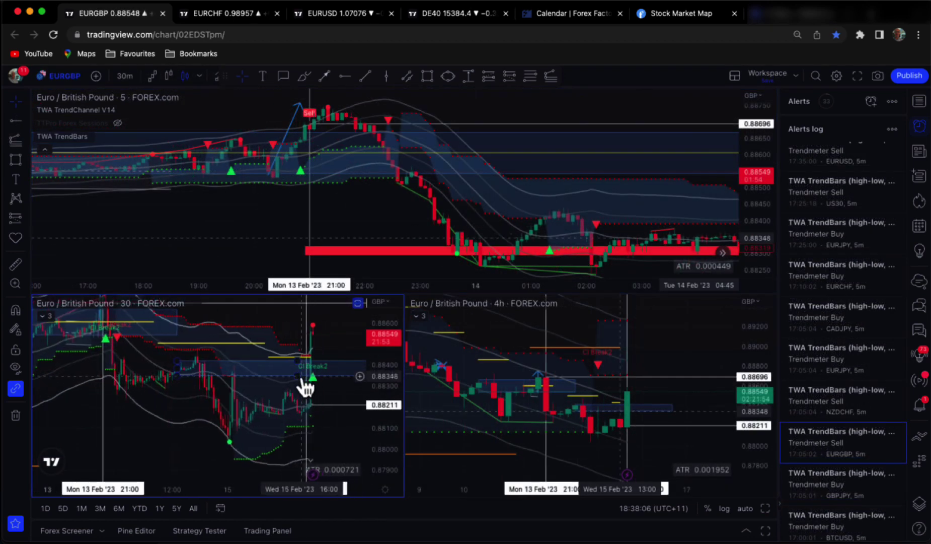
Step: Examine the EURGBP charts around the 13 February 21:00 Sell signal, and return to the newest entries in the alerts log
scroll(308, 382, "up", 3)
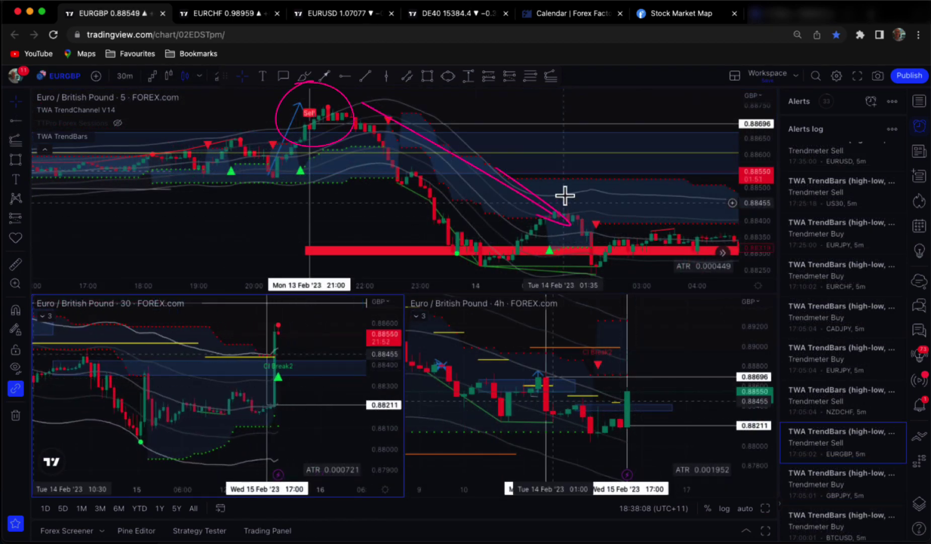
left_click_drag(244, 209, 220, 214)
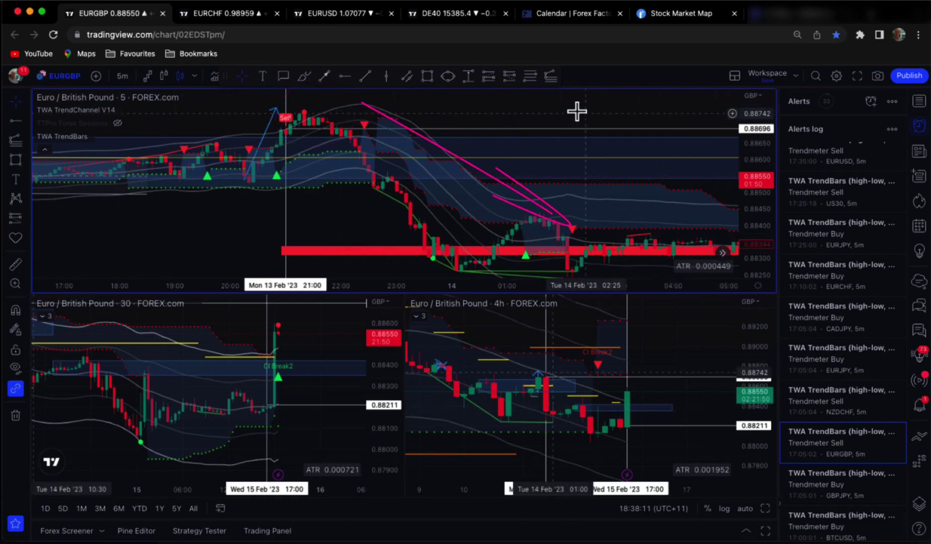
mouse_move(565, 109)
left_mouse_down()
mouse_move(535, 99)
mouse_move(538, 112)
mouse_move(576, 114)
left_mouse_up()
scroll(865, 422, "up", 10)
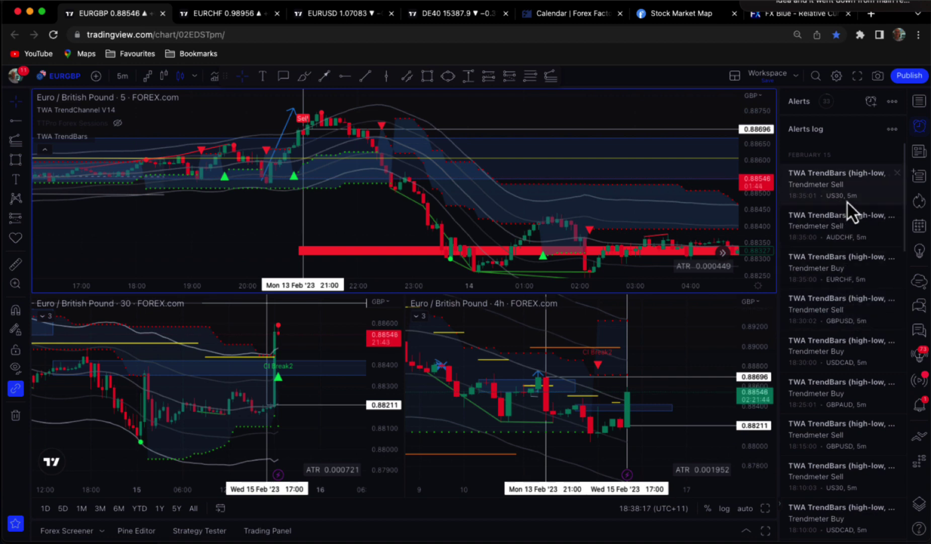